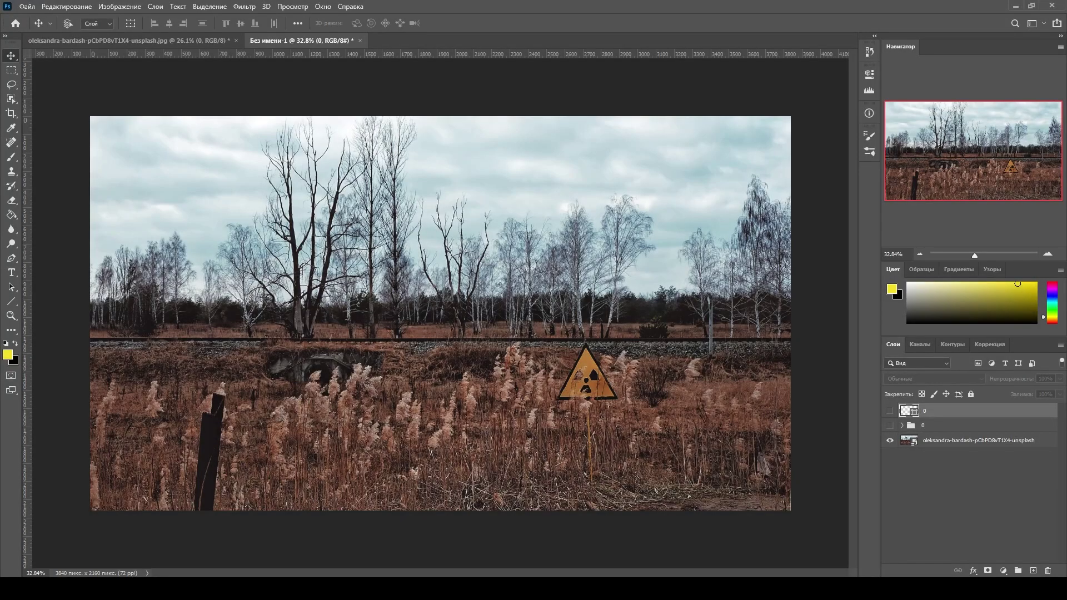
Place the gun screenshot and Pen-trace the outline up the sleeve and arm
left_click_drag(471, 334, 496, 347)
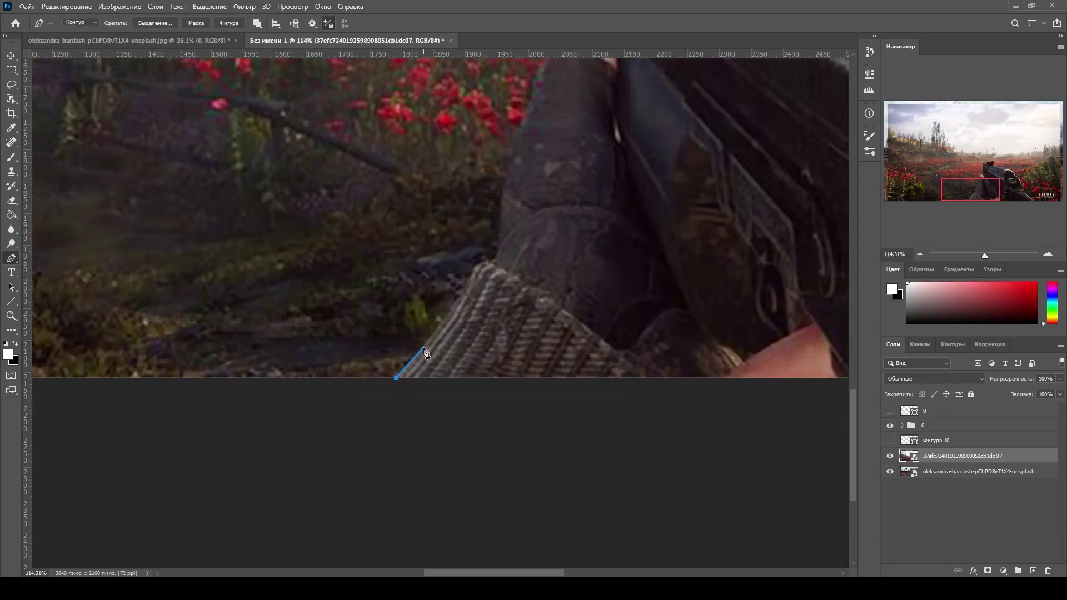
left_click(423, 348)
left_click(450, 315)
left_click_drag(528, 115, 543, 259)
left_click(560, 208)
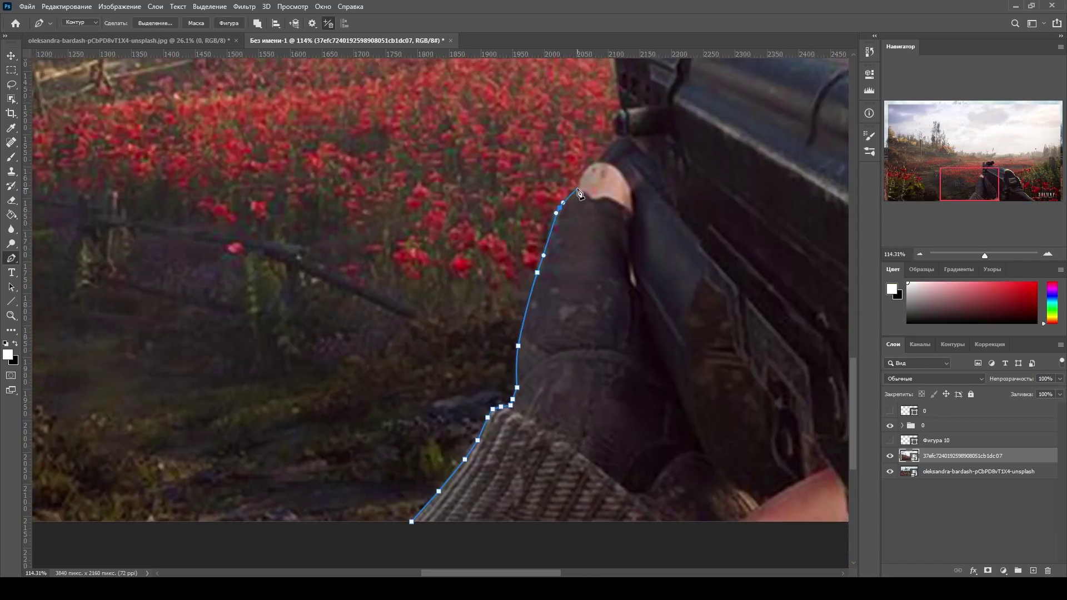
left_click(578, 188)
left_click(589, 165)
left_click_drag(613, 115, 646, 302)
left_click(654, 294)
left_click(647, 233)
left_click(646, 227)
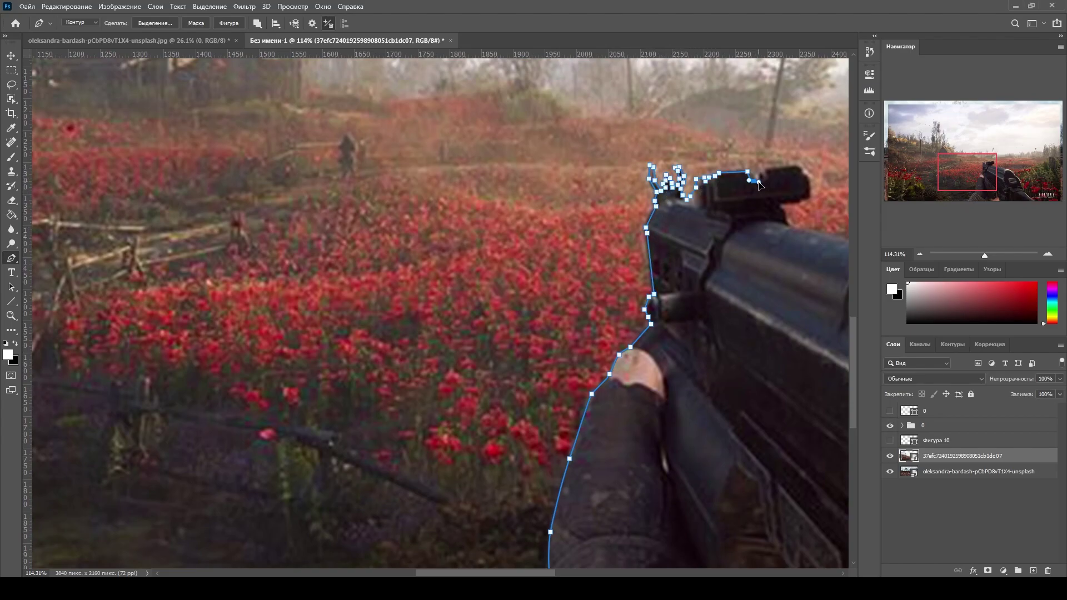
Continue the path around the front sight, along the gun's top and down its right side
left_click(785, 214)
left_click_drag(785, 214, 639, 210)
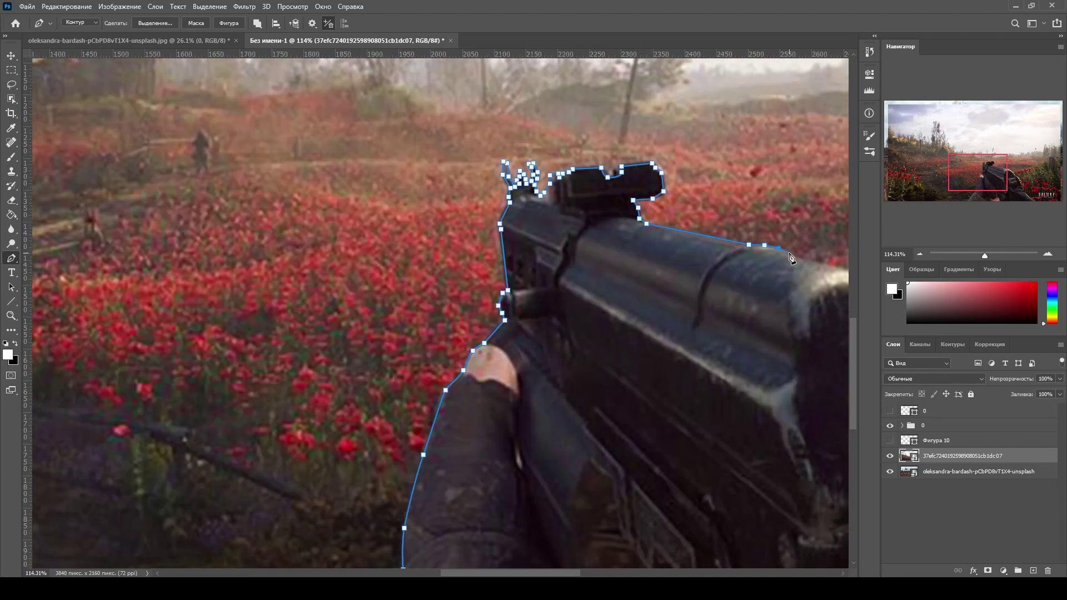
left_click_drag(792, 257, 586, 235)
left_click_drag(791, 365, 625, 288)
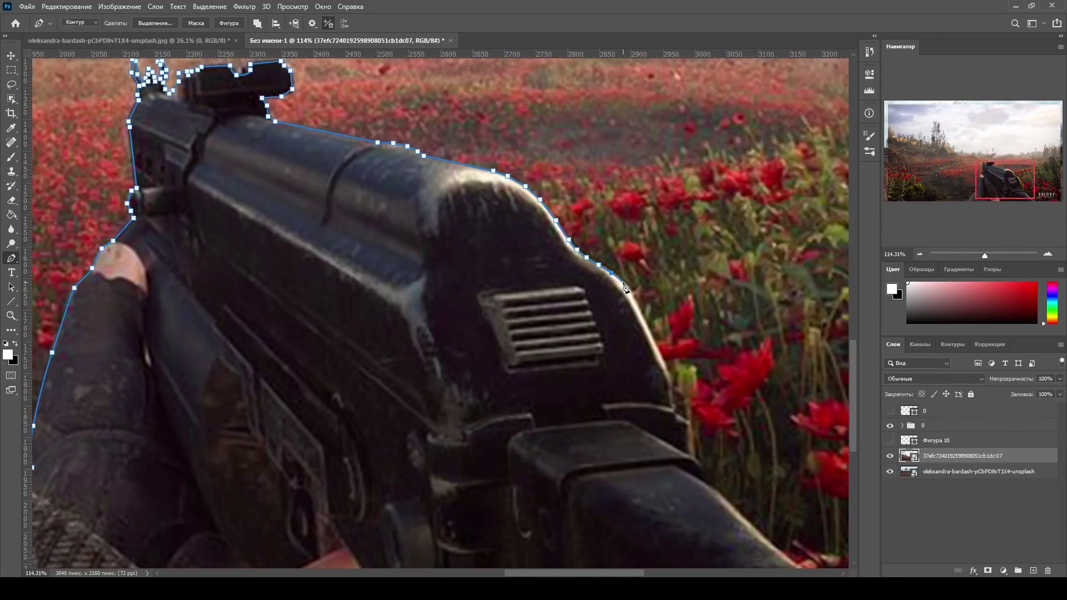
left_click(674, 390)
left_click(689, 422)
left_click_drag(704, 477, 553, 253)
left_click(566, 264)
left_click(591, 289)
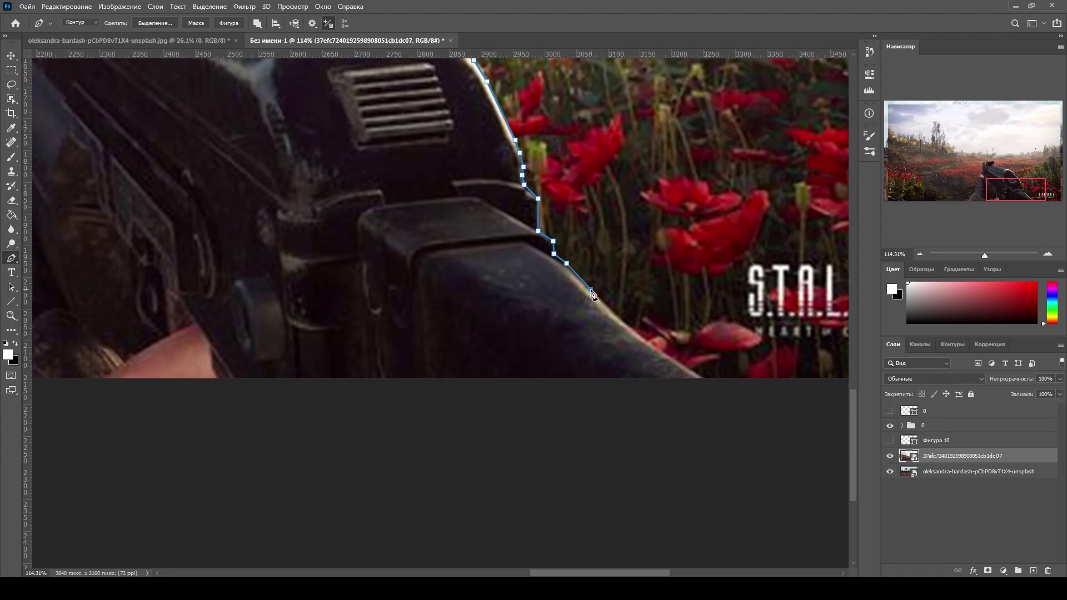
Close the path along the bottom edge and add a vector mask from it
left_click(705, 382)
scroll(552, 389, "down", 3, "alt")
left_click(66, 380)
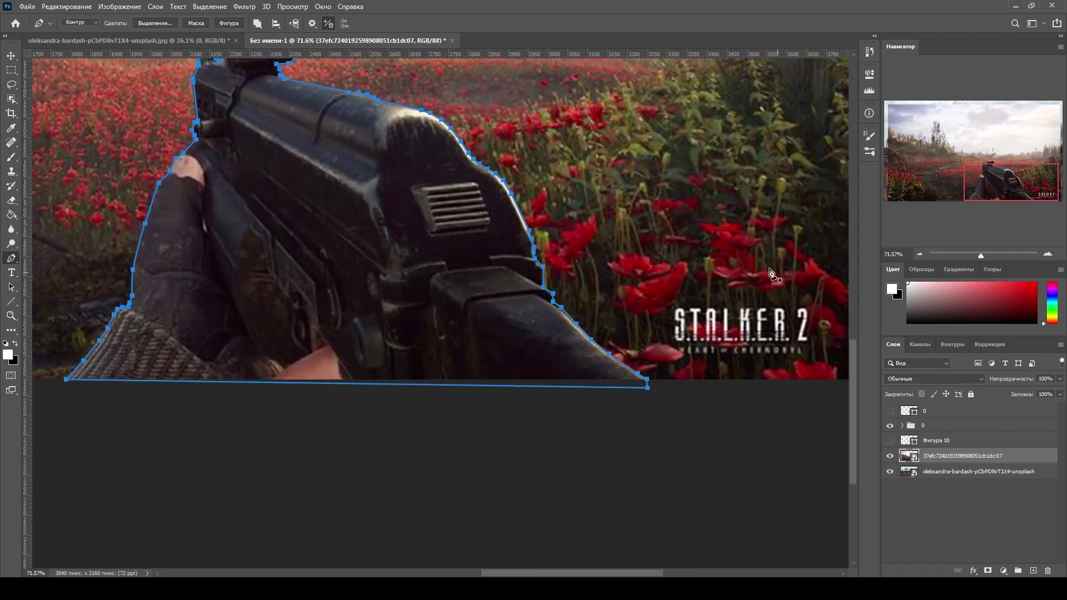
left_click(195, 23)
key("ctrl+0")
key("a")
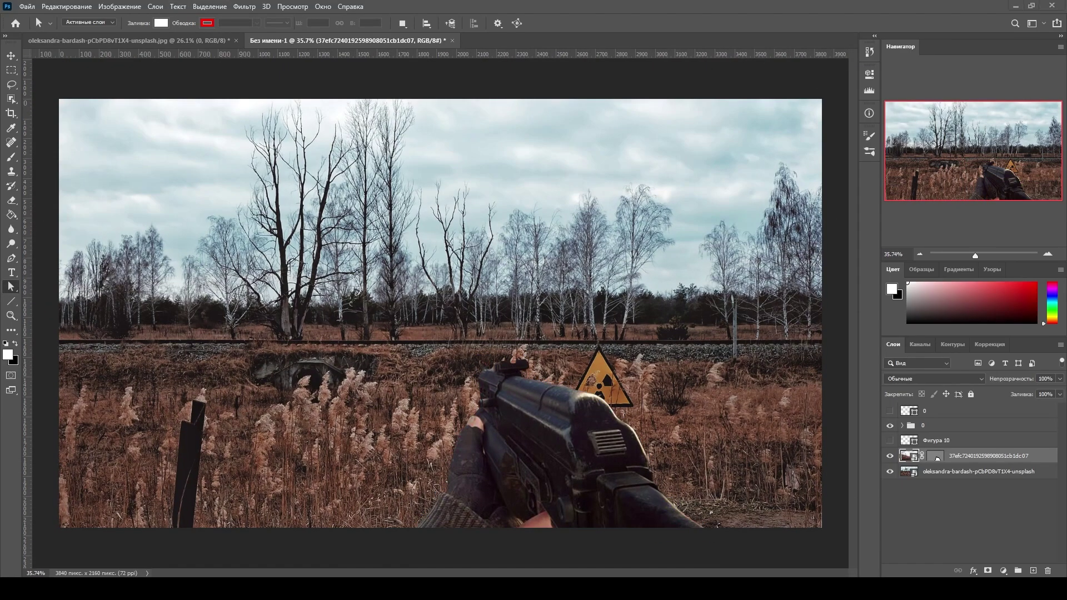
Resize the placed barrels photo and commit it
scroll(445, 314, "down", 4, "alt")
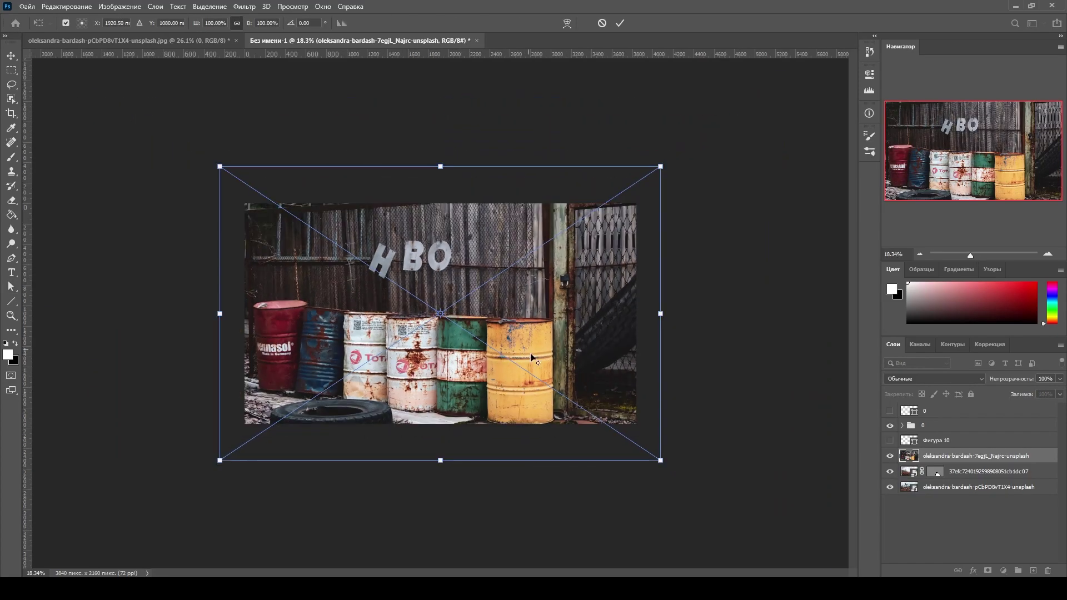
left_click_drag(659, 459, 657, 457)
key("Return")
scroll(533, 345, "up", 3, "alt")
scroll(533, 346, "up", 3, "alt")
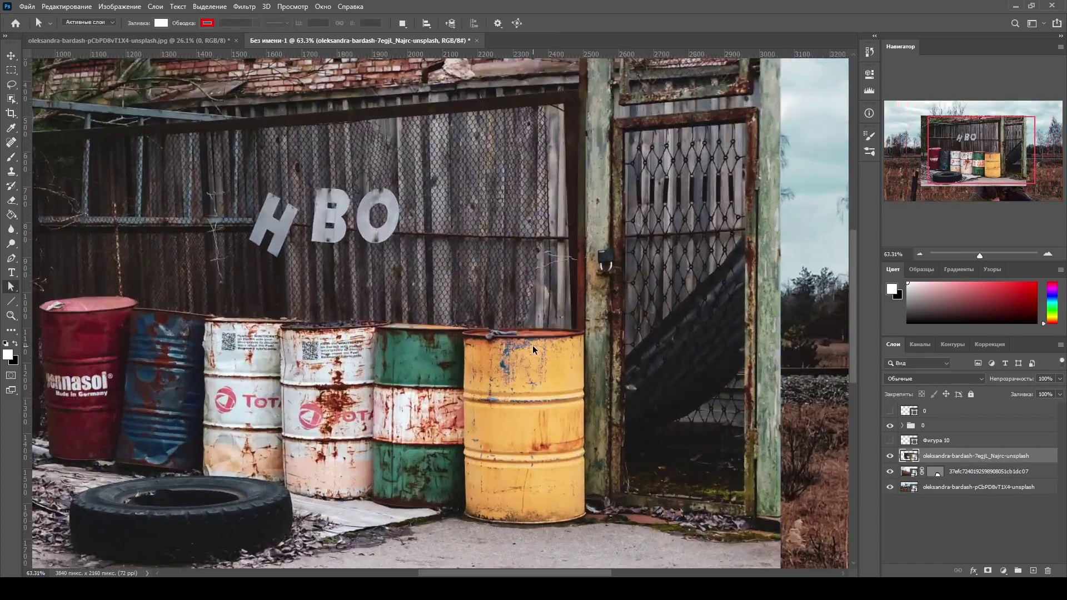
scroll(588, 298, "up", 1, "alt")
scroll(589, 298, "up", 1, "alt")
Select the yellow barrel, refine it in Select and Mask, and output to a new layer
key("w")
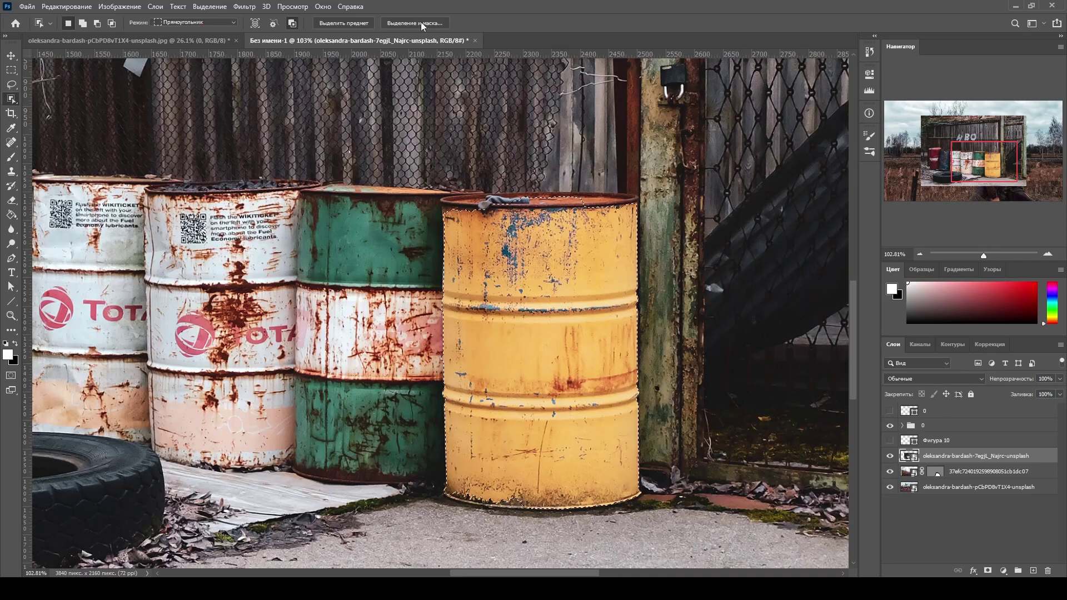
left_click(416, 23)
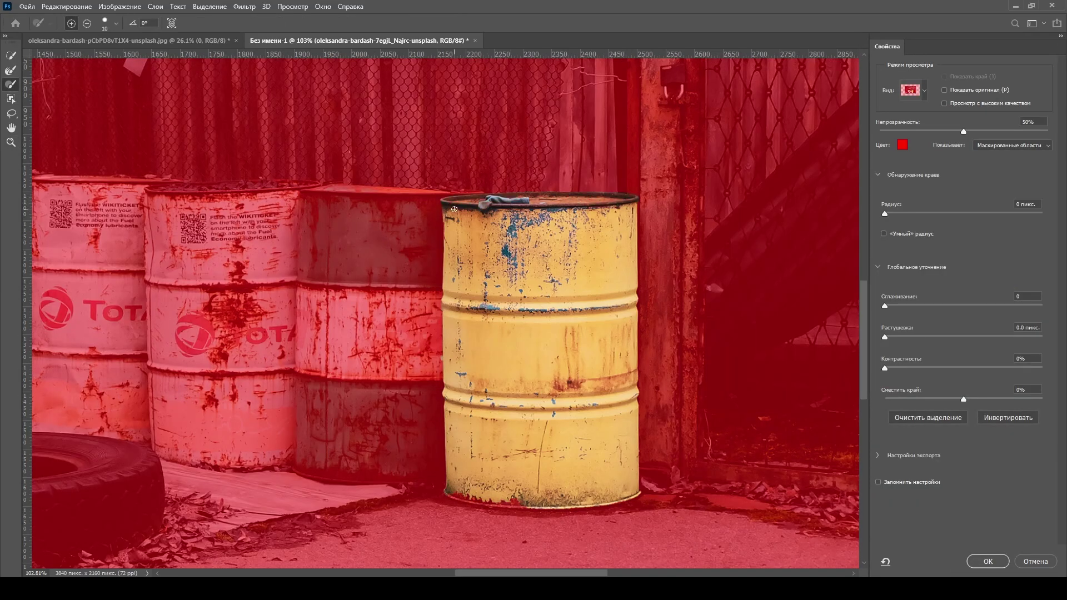
scroll(439, 233, "down", 3)
scroll(426, 306, "down", 2)
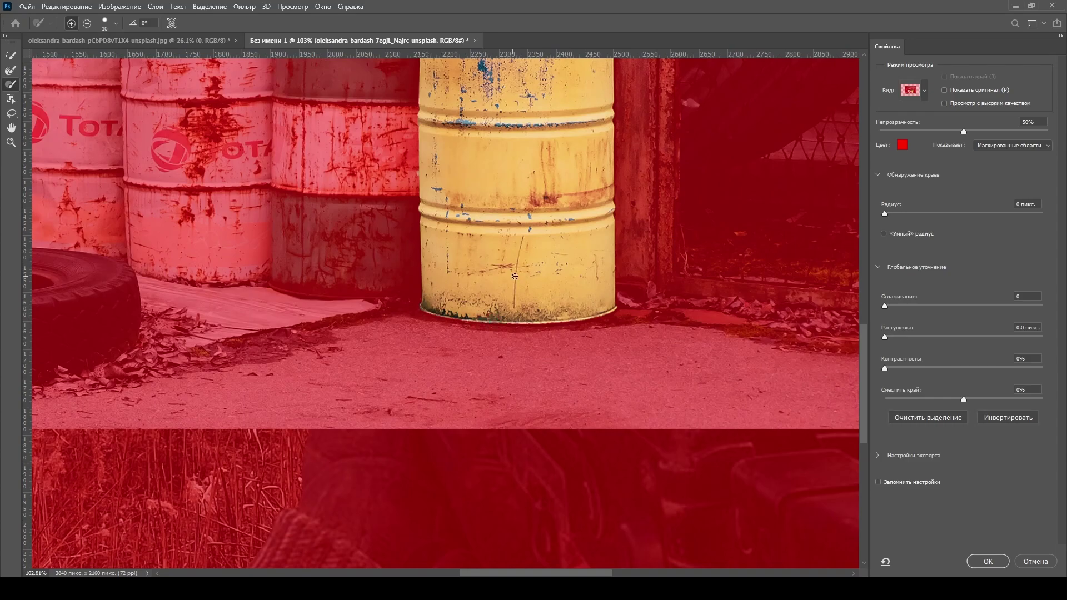
scroll(514, 276, "up", 4)
scroll(477, 281, "up", 1)
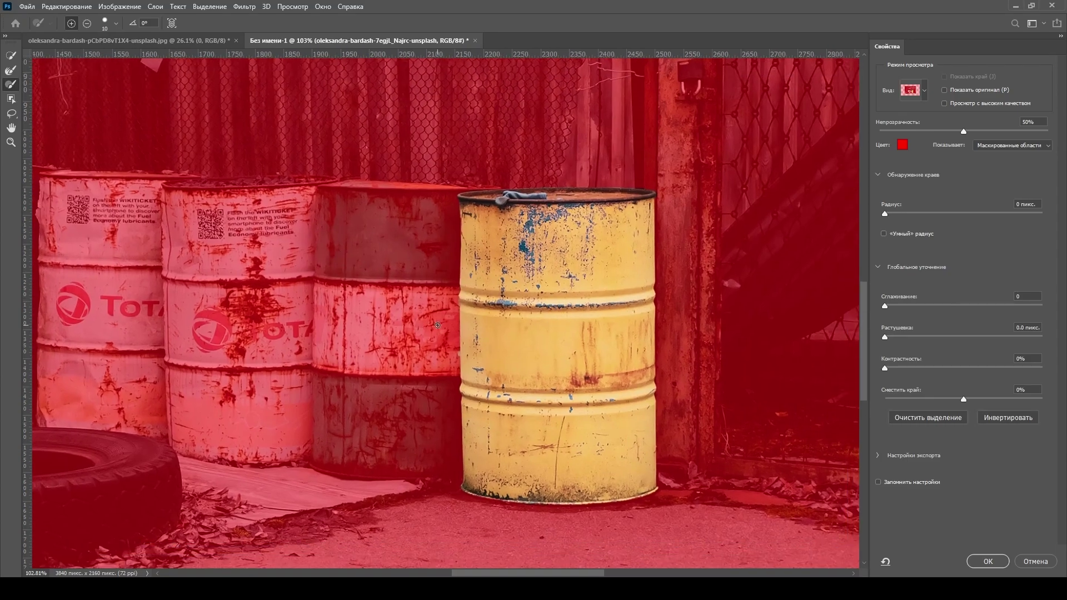
left_click(985, 562)
key("ctrl+minus")
key("ctrl+minus")
key("ctrl+minus")
key("ctrl+minus")
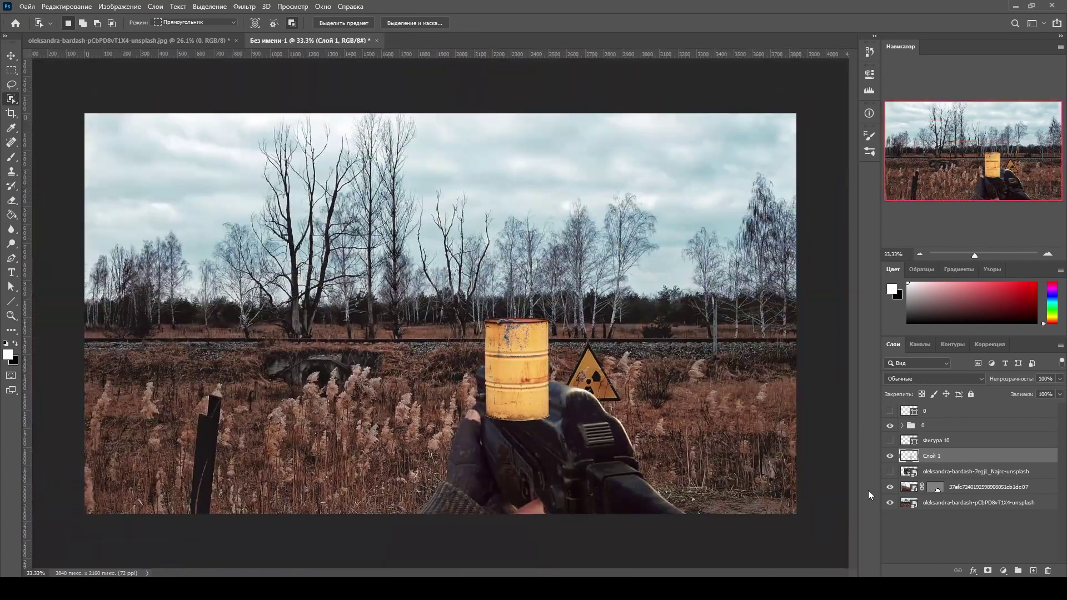
Copy the yellow barrel right of the gun and shrink it beside the wooden post
key("v")
key("ctrl+bracketleft")
key("ctrl+bracketleft")
mouse_move(517, 370)
left_mouse_down()
mouse_move(683, 439)
mouse_move(259, 383)
left_mouse_up()
key("ctrl+t")
mouse_move(300, 324)
left_mouse_down()
mouse_move(326, 413)
mouse_move(289, 326)
left_mouse_up()
mouse_move(231, 350)
left_mouse_down()
mouse_move(261, 383)
mouse_move(196, 413)
mouse_move(248, 411)
left_mouse_up()
left_click_drag(227, 376, 230, 380)
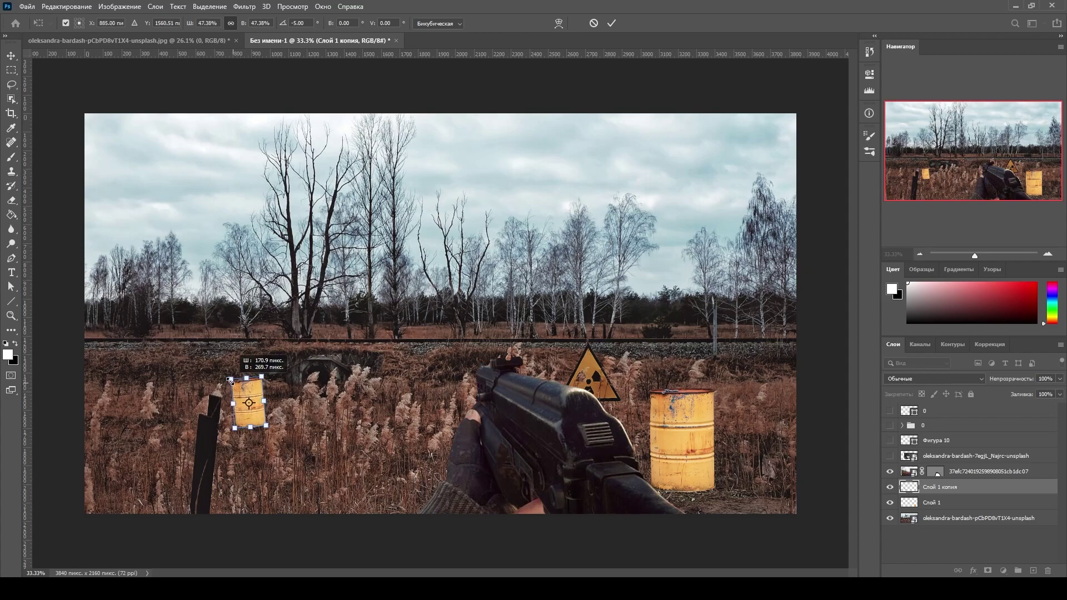
left_click(611, 23)
Cut the red barrel out of the barrels photo as a new layer via Select and Mask
left_click(890, 456)
scroll(389, 311, "up", 3)
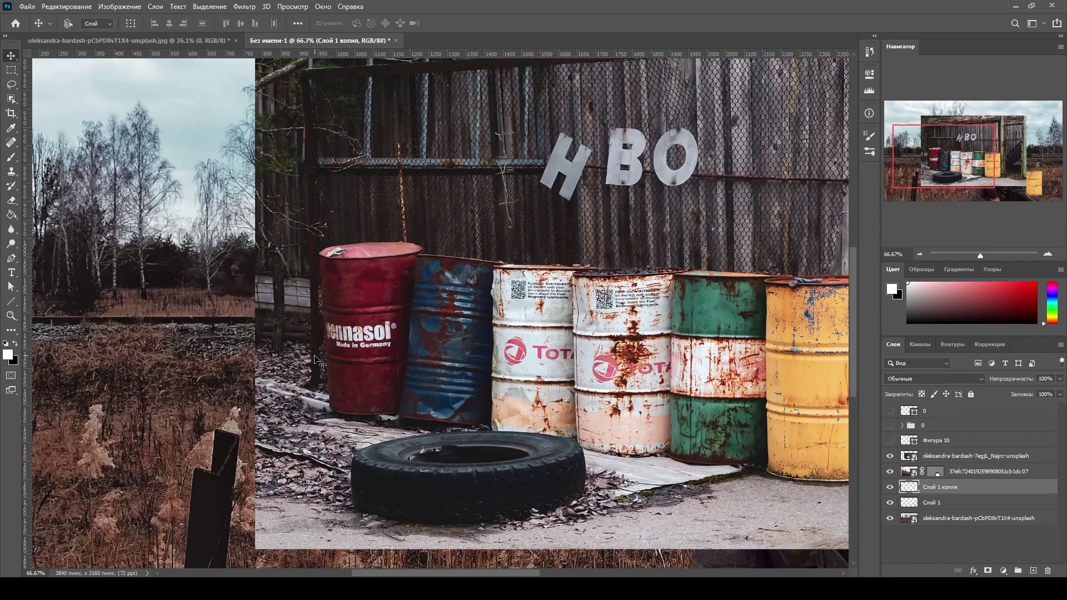
left_click(976, 456)
key("w")
left_click_drag(421, 477, 247, 198)
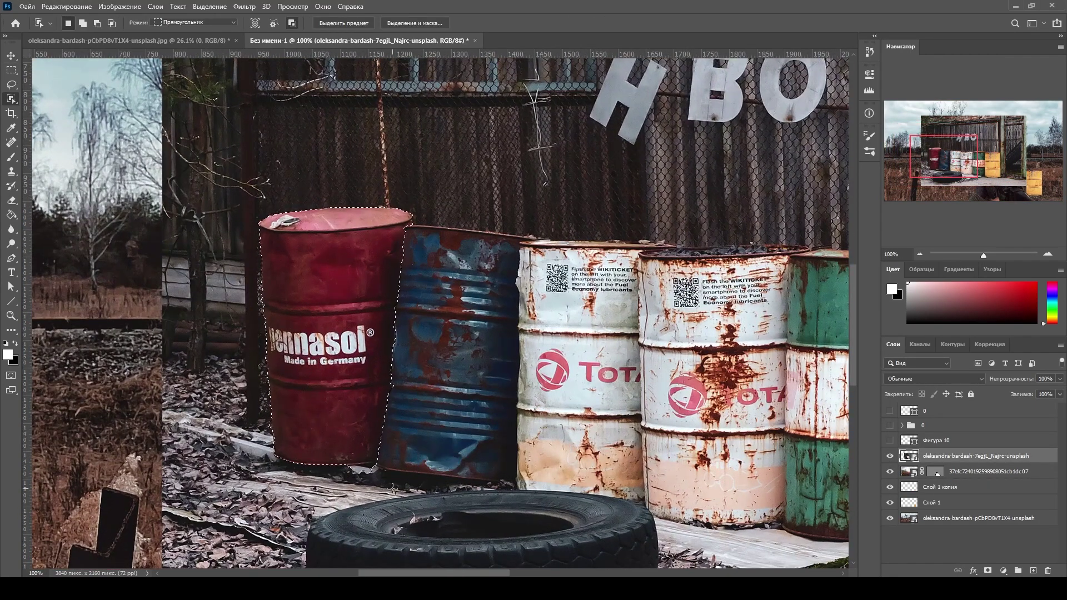
key("alt+ctrl+r")
scroll(214, 503, "up", 3)
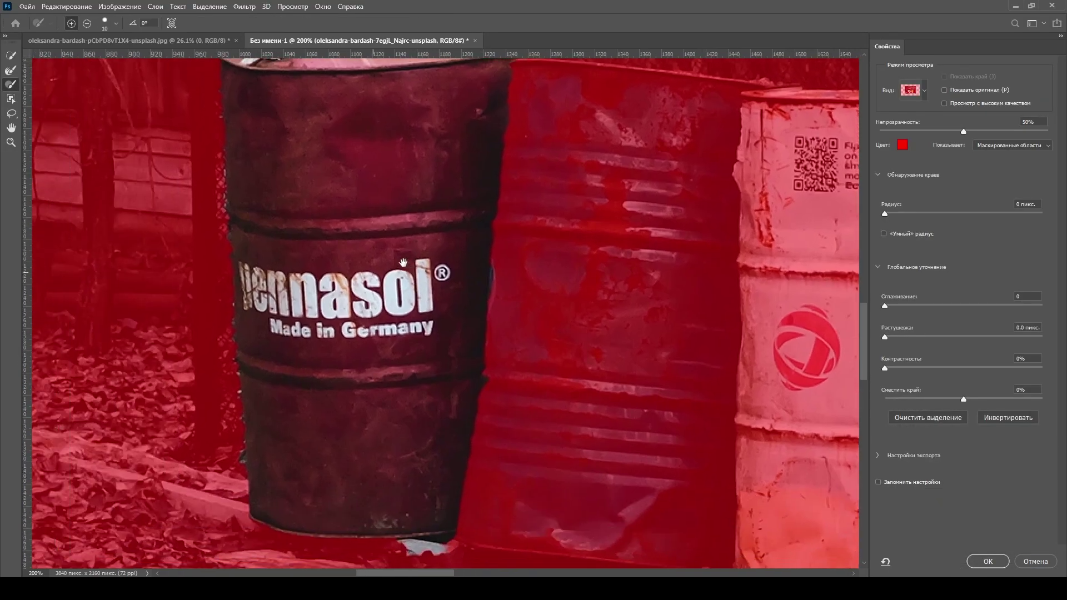
scroll(214, 503, "up", 1)
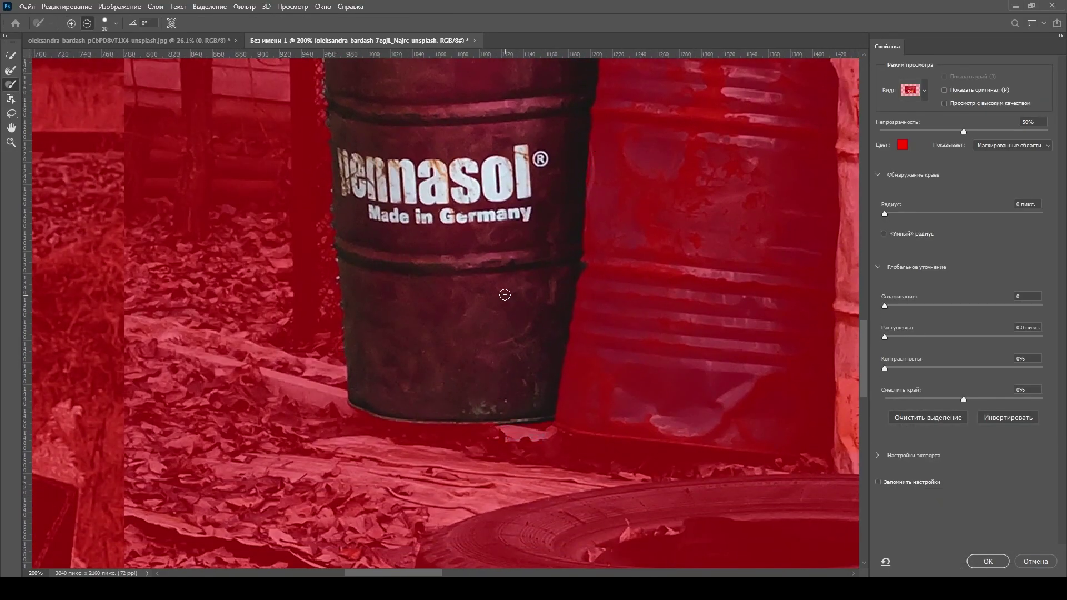
left_click_drag(505, 295, 550, 534)
left_click(989, 561)
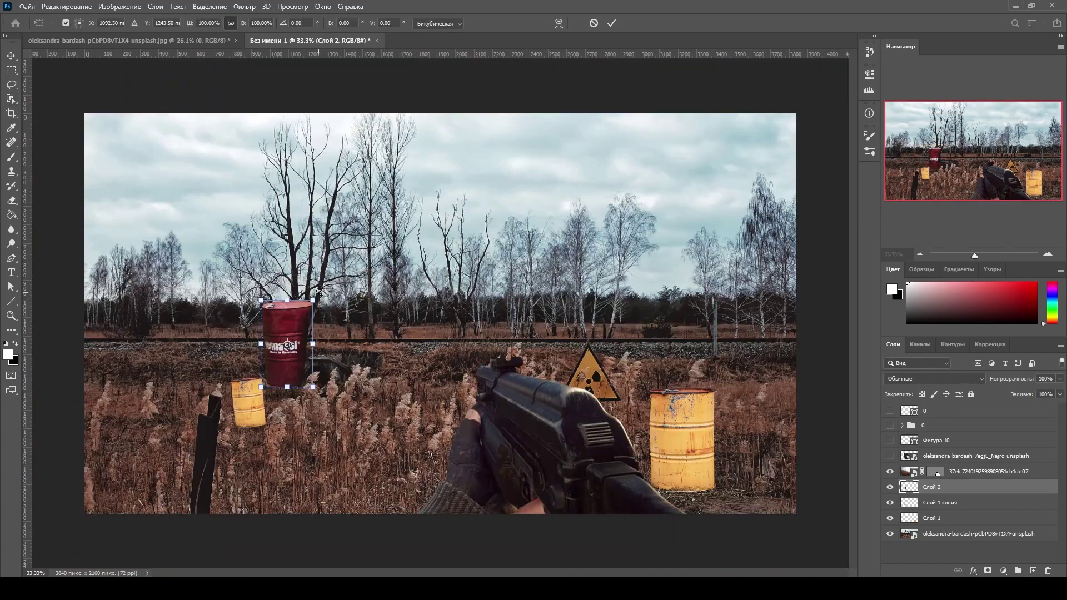
Tip the red barrel beside the small yellow barrel and place the vehicles photo scaled down
mouse_move(259, 371)
left_mouse_down()
mouse_move(261, 412)
mouse_move(301, 442)
left_mouse_up()
key("Return")
key("w")
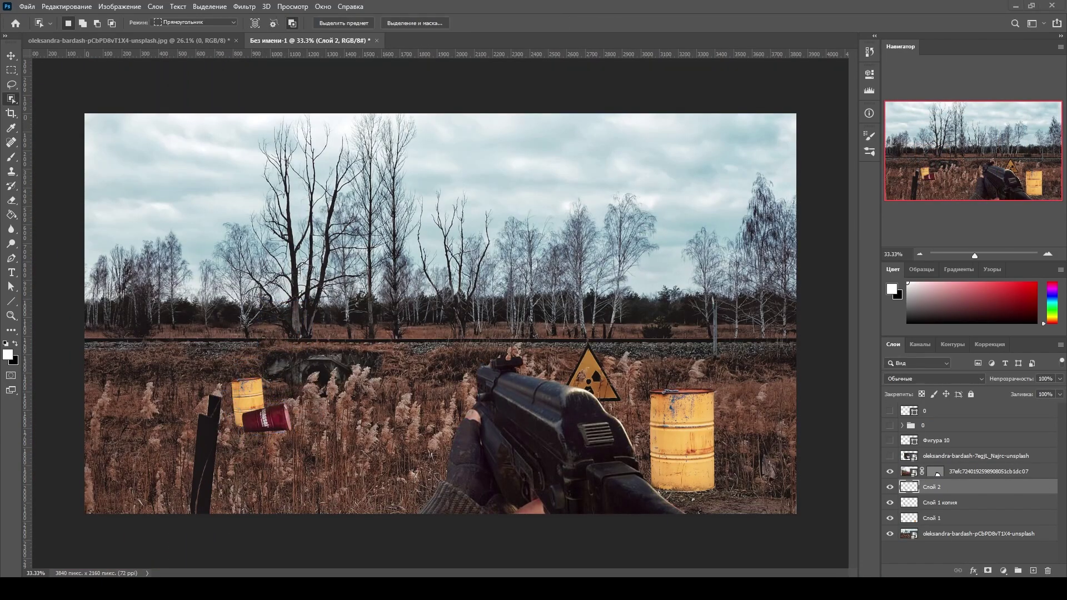
left_click_drag(1066, 341, 418, 341)
mouse_move(673, 334)
left_mouse_down()
mouse_move(649, 425)
mouse_move(757, 507)
left_mouse_up()
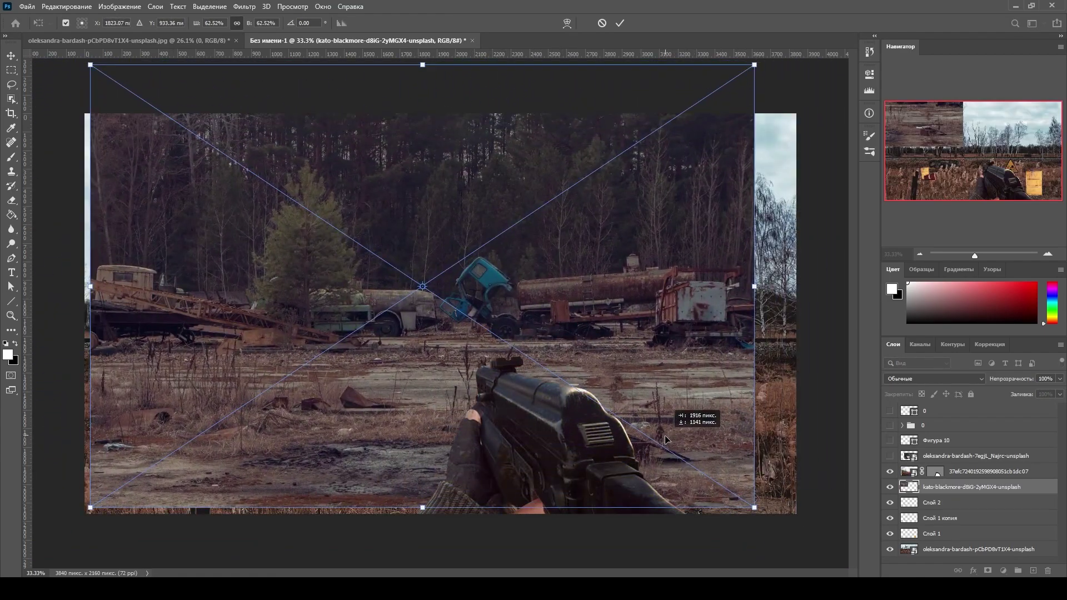
Commit the vehicles photo size and mask it to a lassoed truck area
key("Return")
key("l")
left_click_drag(372, 347, 85, 261)
left_click(988, 571)
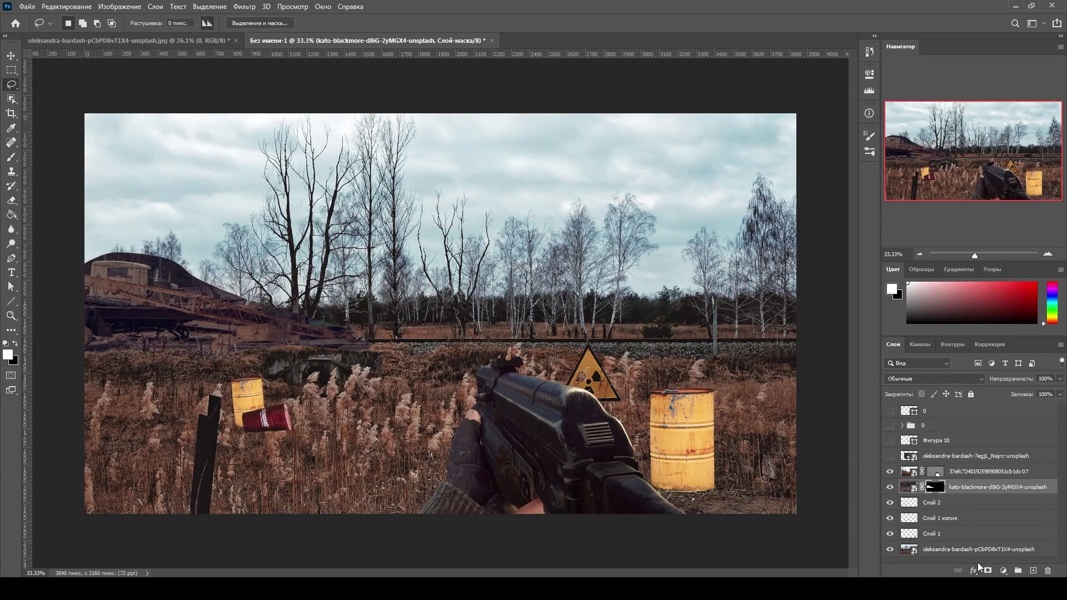
Delete the sky and background above the truck roof from the mask
scroll(210, 331, "up", 3)
scroll(256, 167, "up", 3)
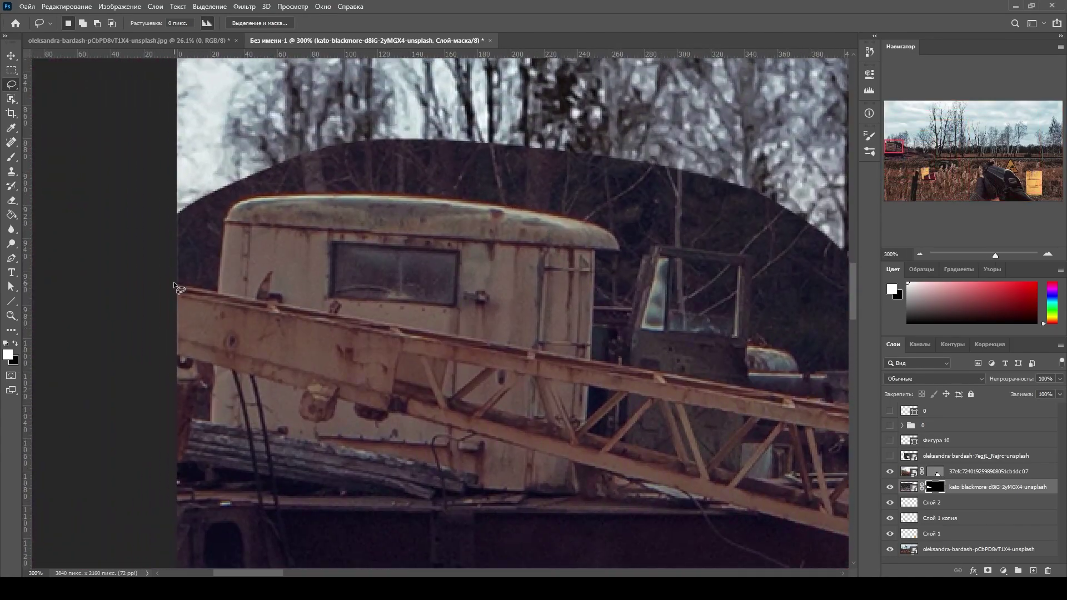
left_click_drag(177, 287, 177, 290)
key("Delete")
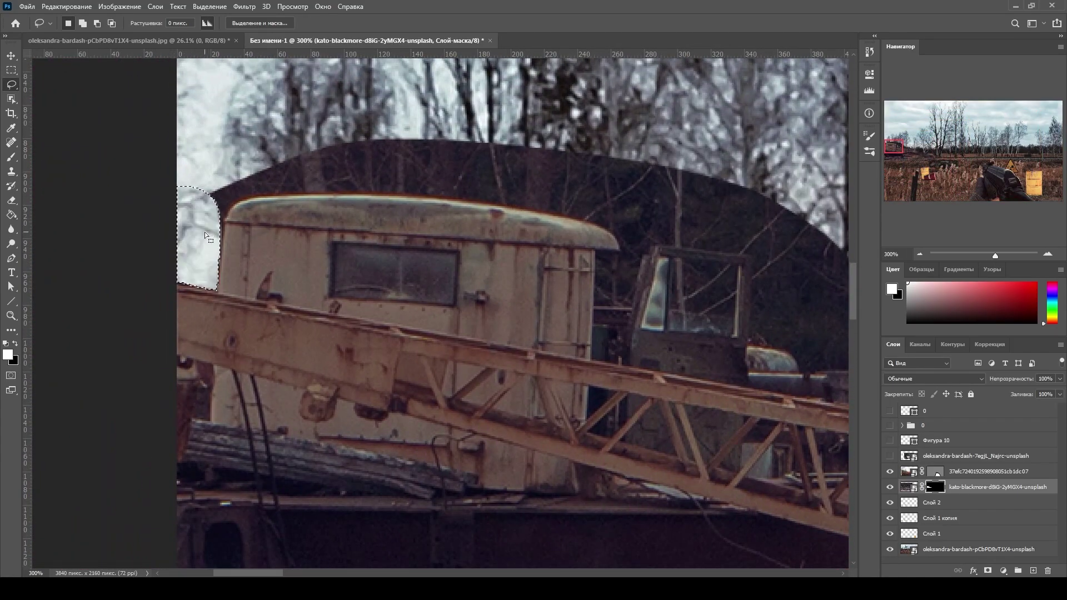
left_click_drag(223, 256, 350, 145)
key("Delete")
mouse_move(289, 194)
left_mouse_down()
mouse_move(269, 195)
mouse_move(390, 202)
left_mouse_up()
key("v")
Delete the crane section above the railway using a rectangular selection
scroll(390, 201, "down", 3)
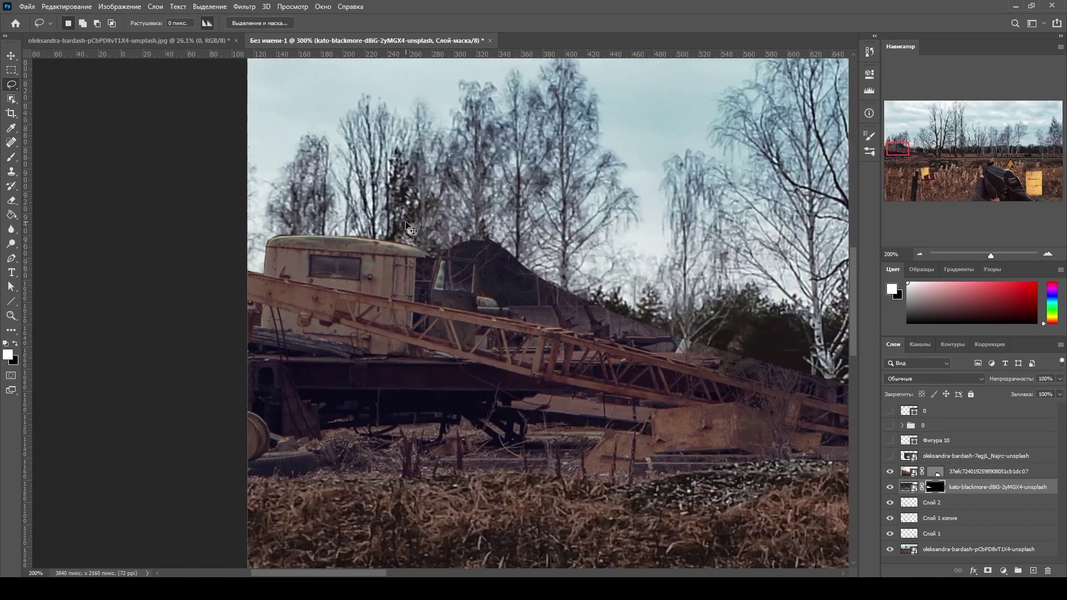
scroll(453, 268, "down", 4)
scroll(453, 268, "up", 2)
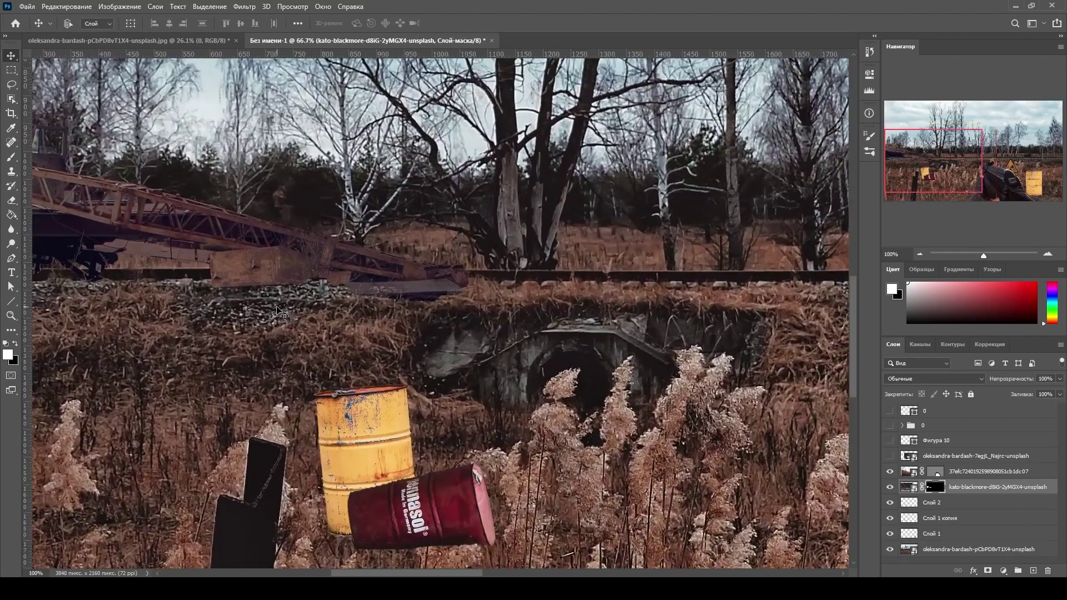
left_click(11, 71)
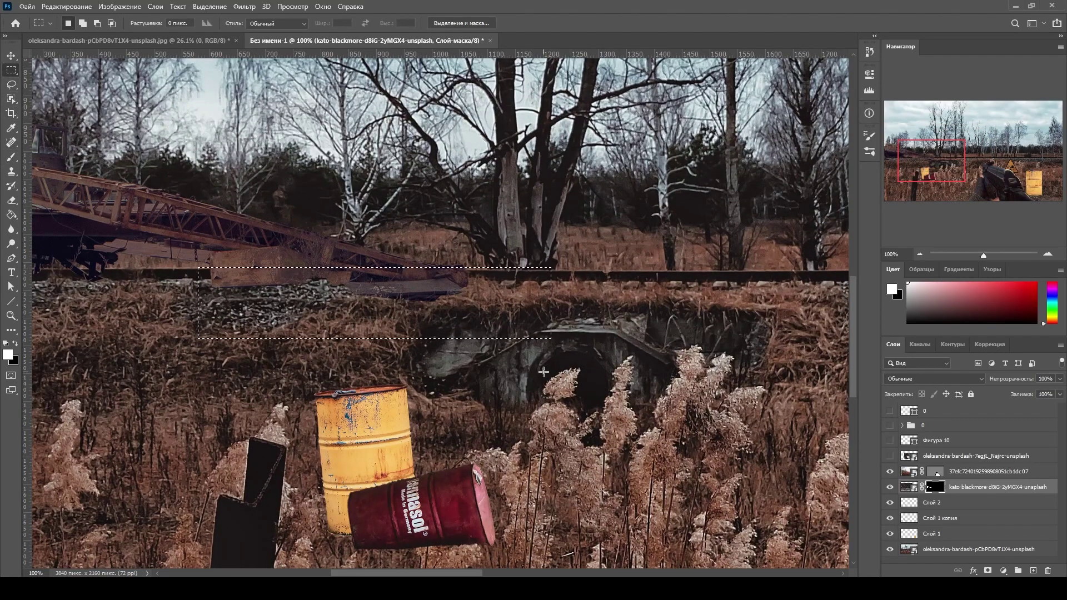
left_click_drag(199, 270, 551, 340)
key("Delete")
key("ctrl+0")
Duplicate the truck photo without its mask and shrink it to about a third
key("ctrl+j")
key("ctrl+t")
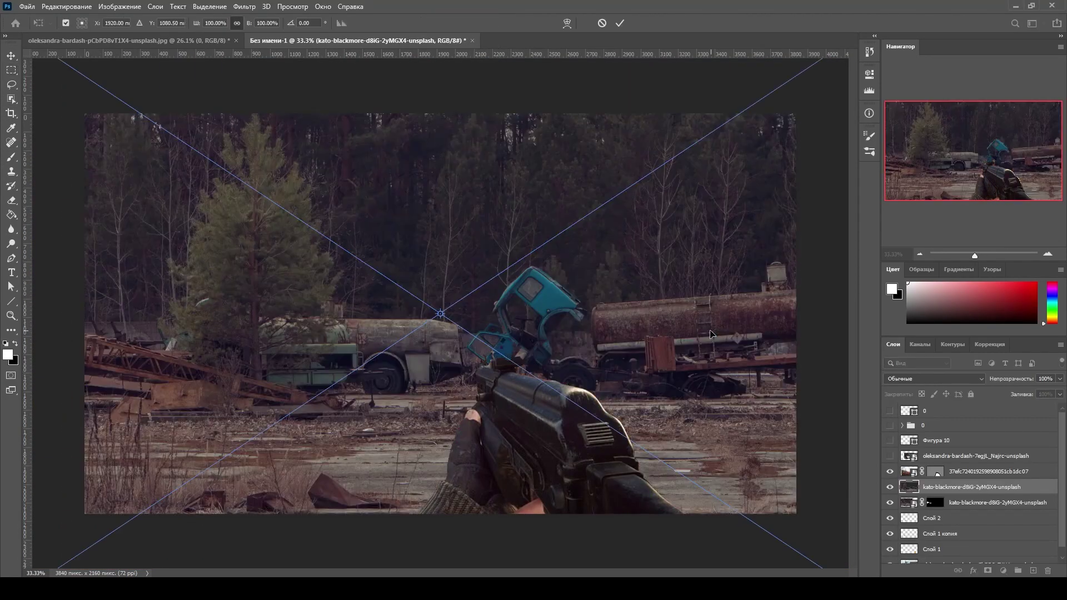
scroll(689, 353, "down", 3)
left_click_drag(626, 439, 605, 369)
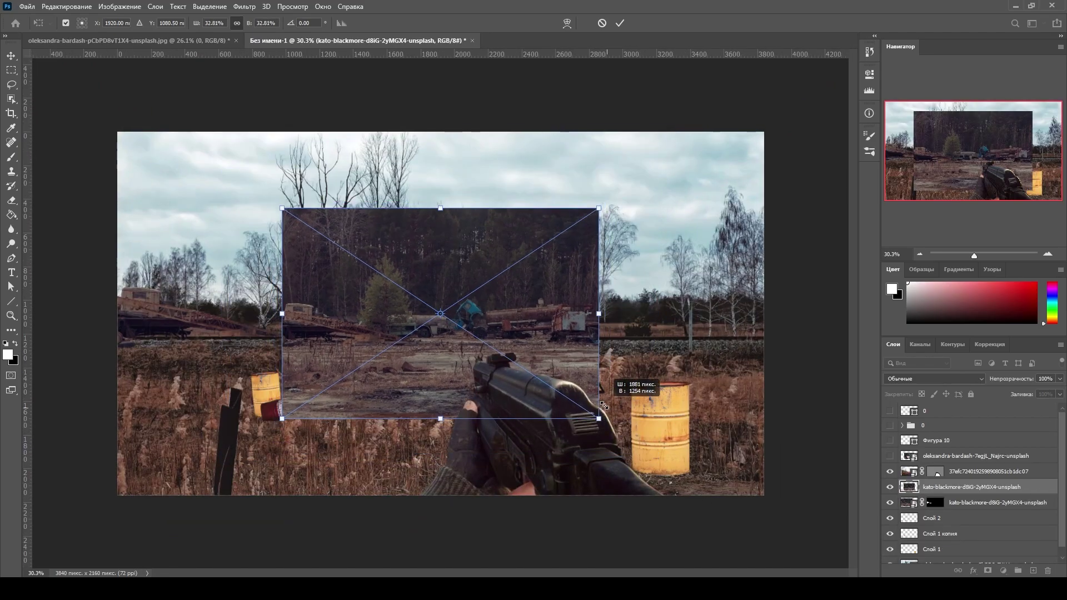
scroll(605, 370, "up", 2)
scroll(605, 369, "up", 2)
key("Return")
scroll(487, 279, "up", 3)
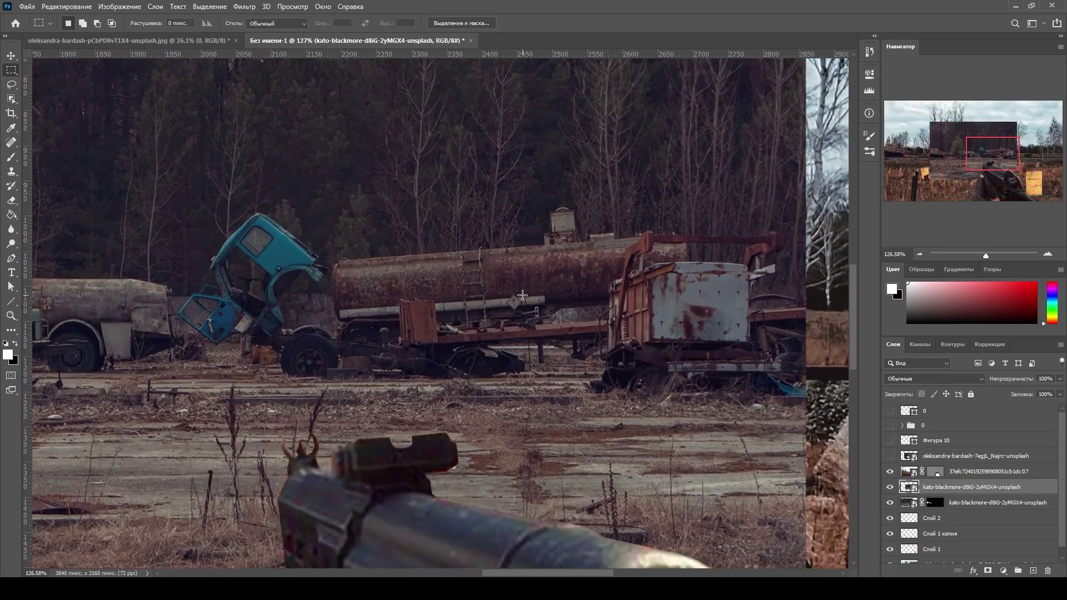
Mask the copy to a lassoed outline of the blue cab and rusty trucks
key("l")
mouse_move(172, 321)
left_mouse_down()
mouse_move(333, 257)
mouse_move(328, 275)
left_mouse_up()
left_click(988, 571)
key("ctrl+minus")
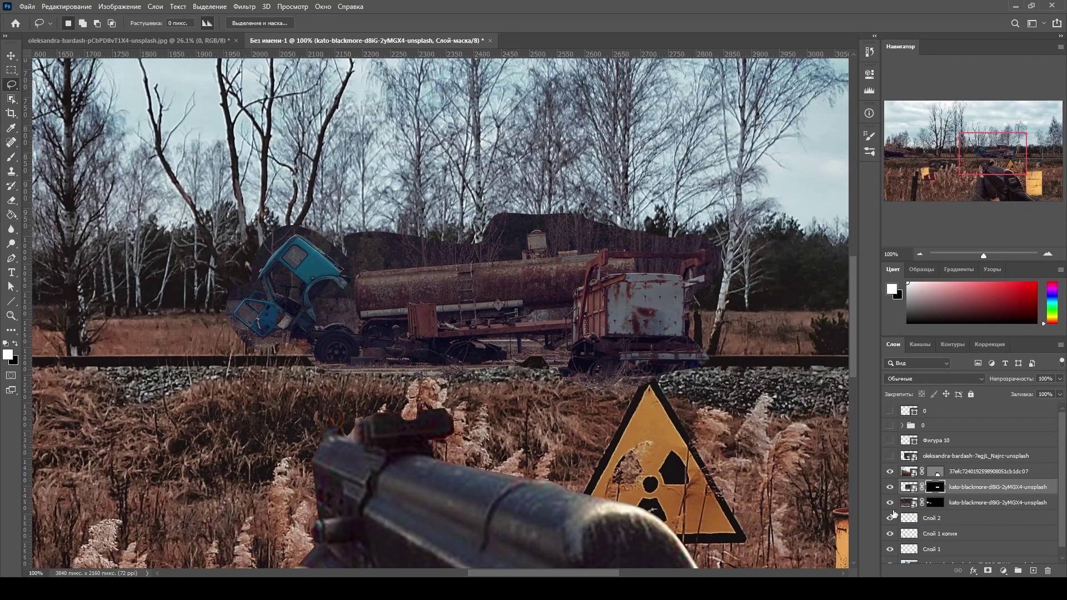
key("ctrl+minus")
key("ctrl+minus")
key("ctrl+minus")
key("v")
scroll(449, 322, "up", 3)
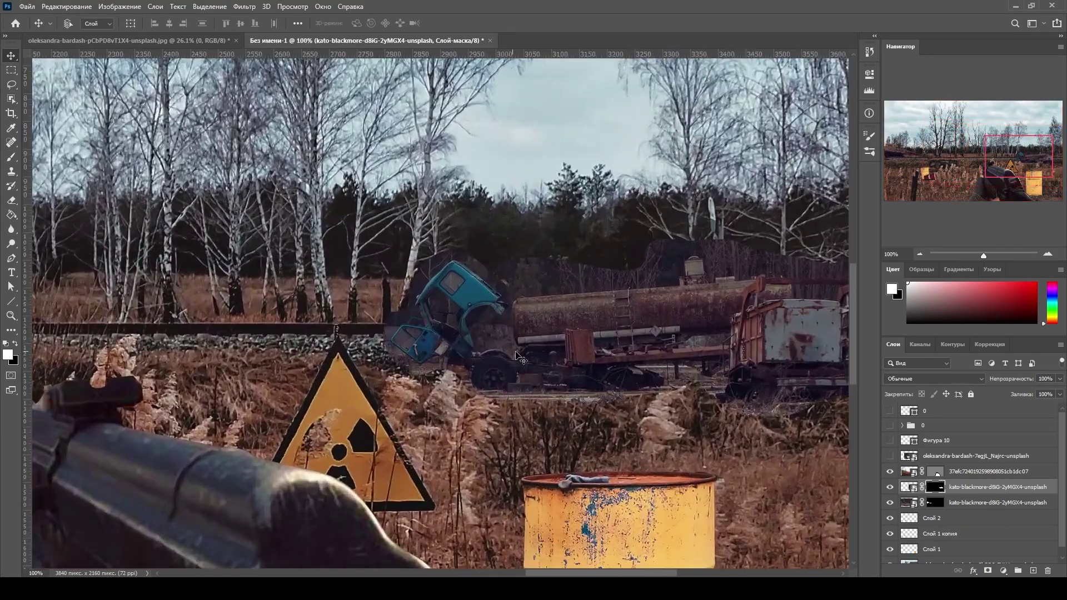
Move the trucks onto the horizon behind the railway and shrink them to fit
left_click_drag(419, 310, 449, 322)
key("ctrl+t")
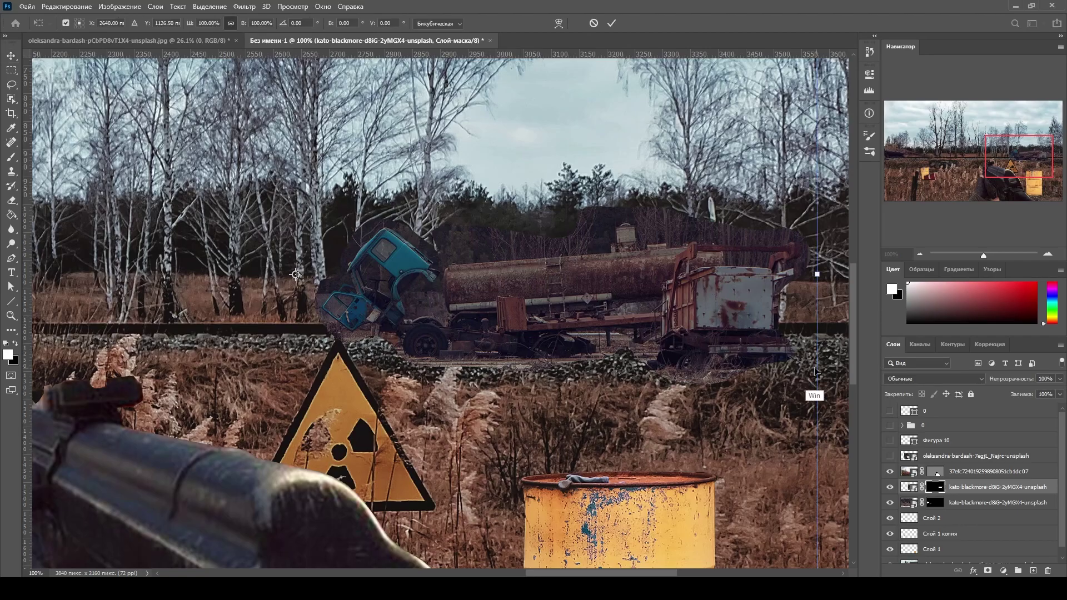
mouse_move(816, 372)
left_mouse_down()
mouse_move(566, 280)
mouse_move(577, 281)
left_mouse_up()
left_click_drag(705, 484, 590, 310)
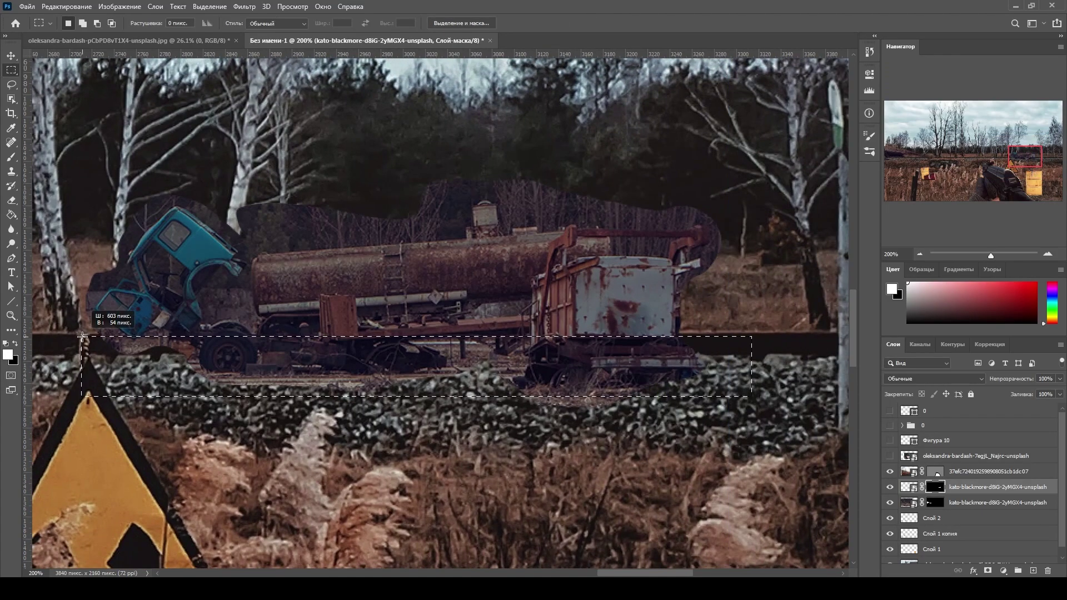
mouse_move(591, 311)
left_mouse_down()
mouse_move(517, 411)
mouse_move(462, 372)
left_mouse_up()
Lower the trucks' opacity and cut two crossing tree trunks out of their mask
key("Return")
left_click_drag(1029, 379, 1015, 379)
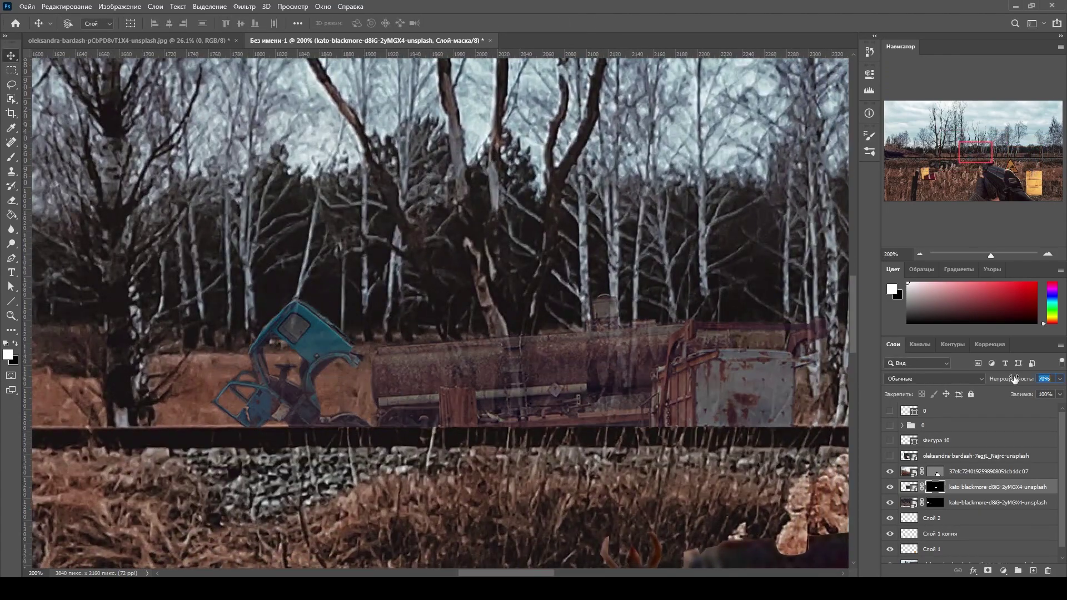
key("l")
left_click_drag(442, 336, 453, 329)
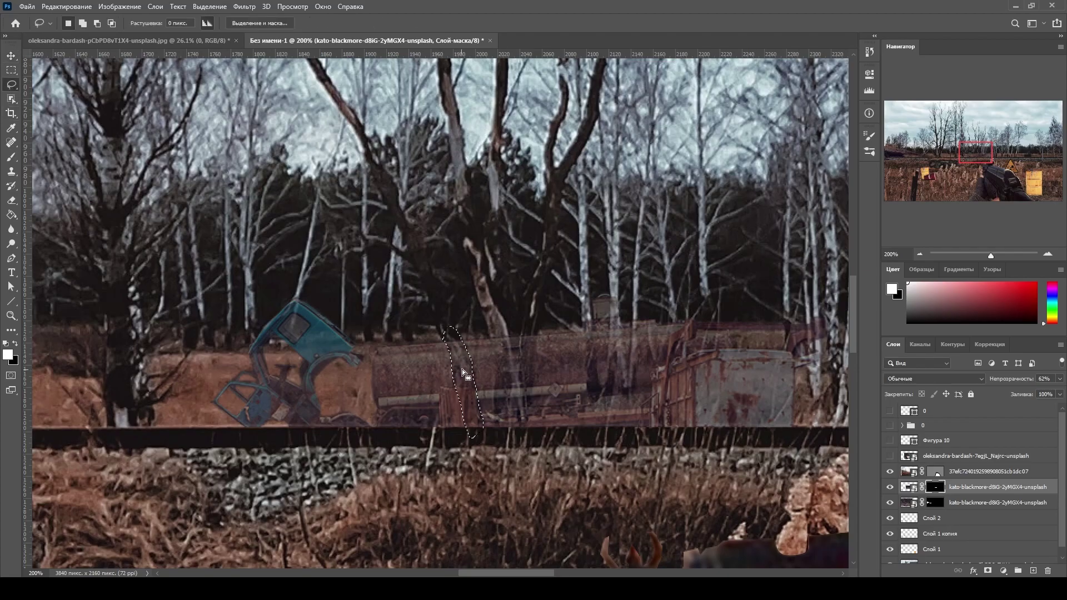
key("Delete")
left_click_drag(522, 333, 522, 332)
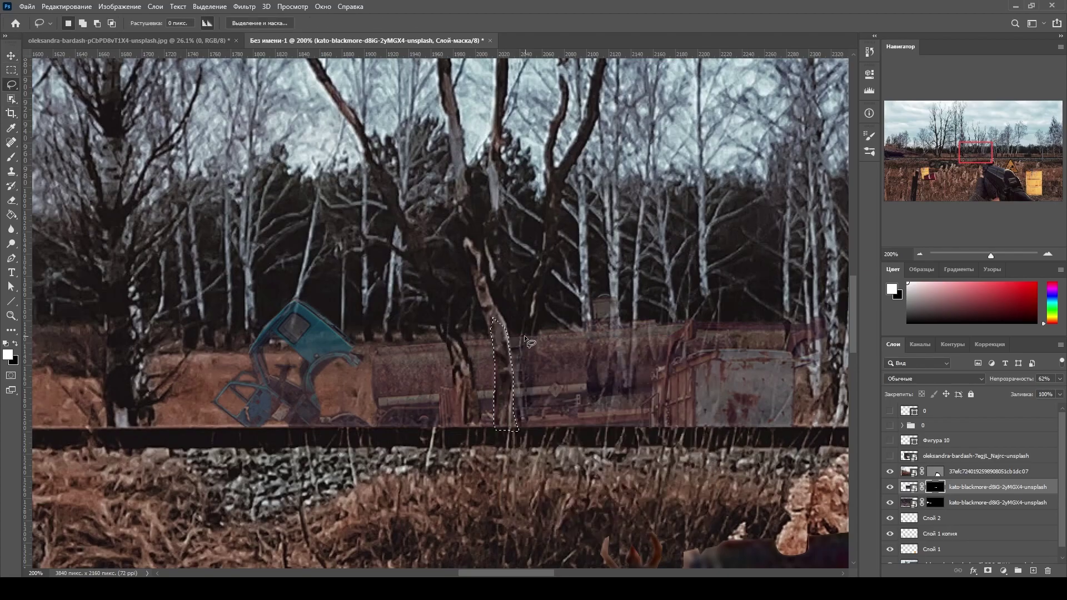
key("Delete")
Restore the trucks to 100% opacity and set up a black brush on the mask
key("ctrl+d")
key("0")
key("b")
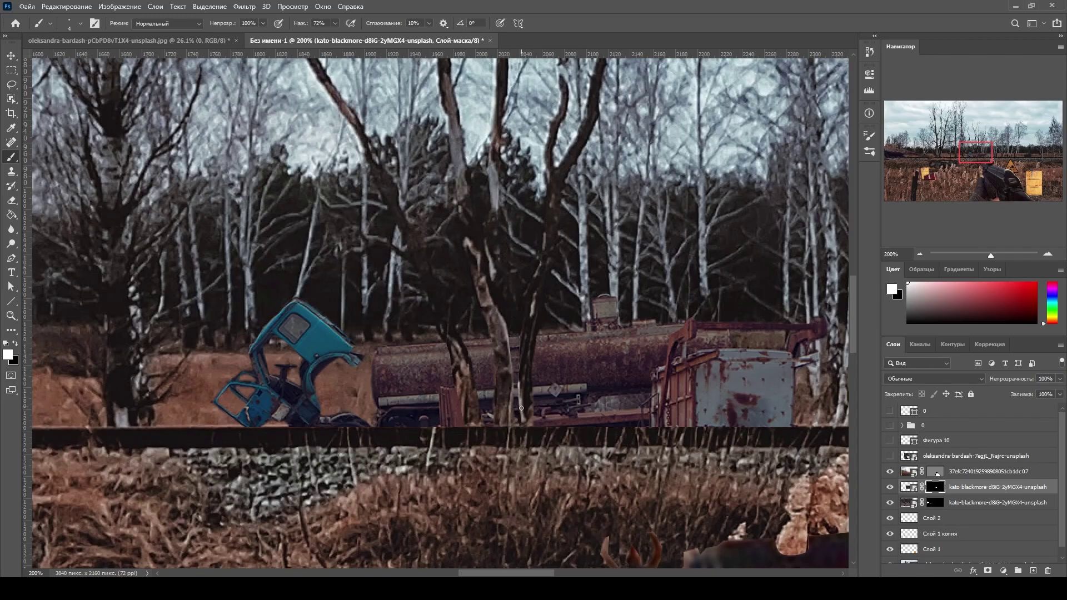
key("x")
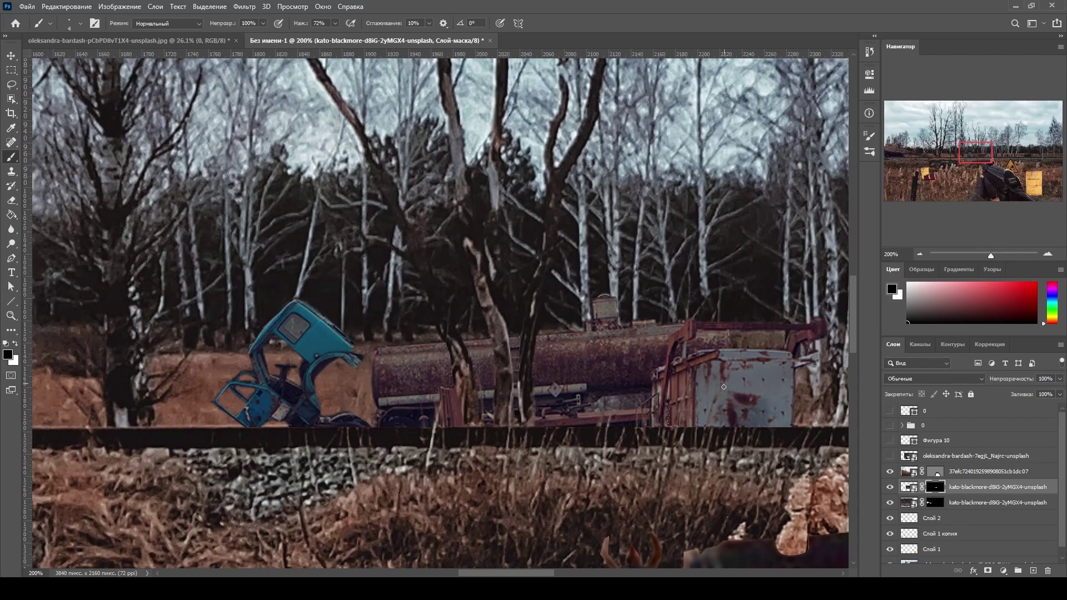
scroll(753, 313, "down", 3)
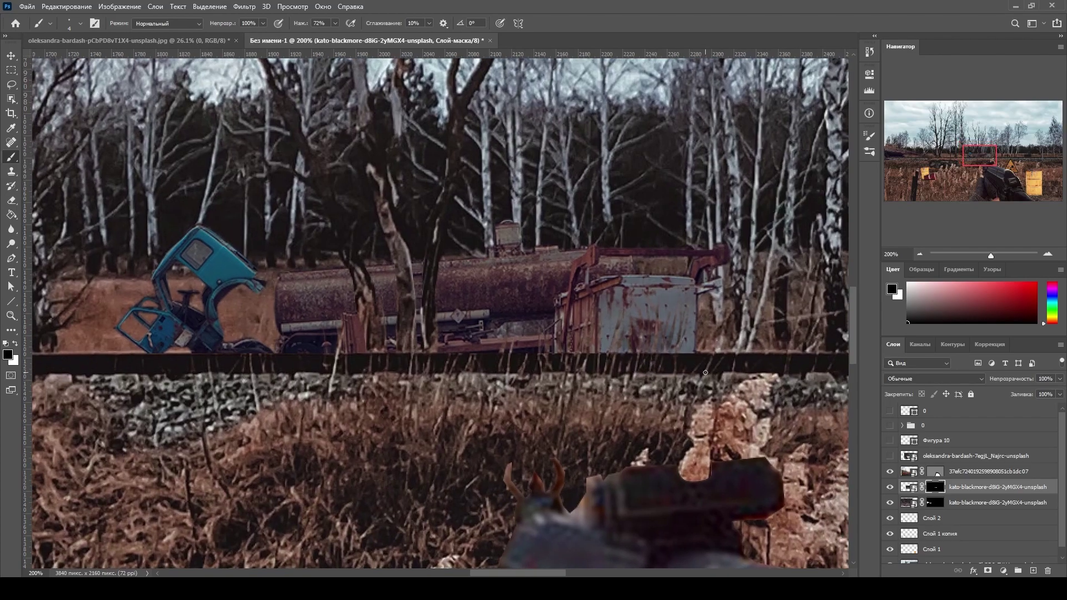
scroll(660, 332, "right", 5)
scroll(546, 247, "left", 6)
scroll(396, 328, "down", 2)
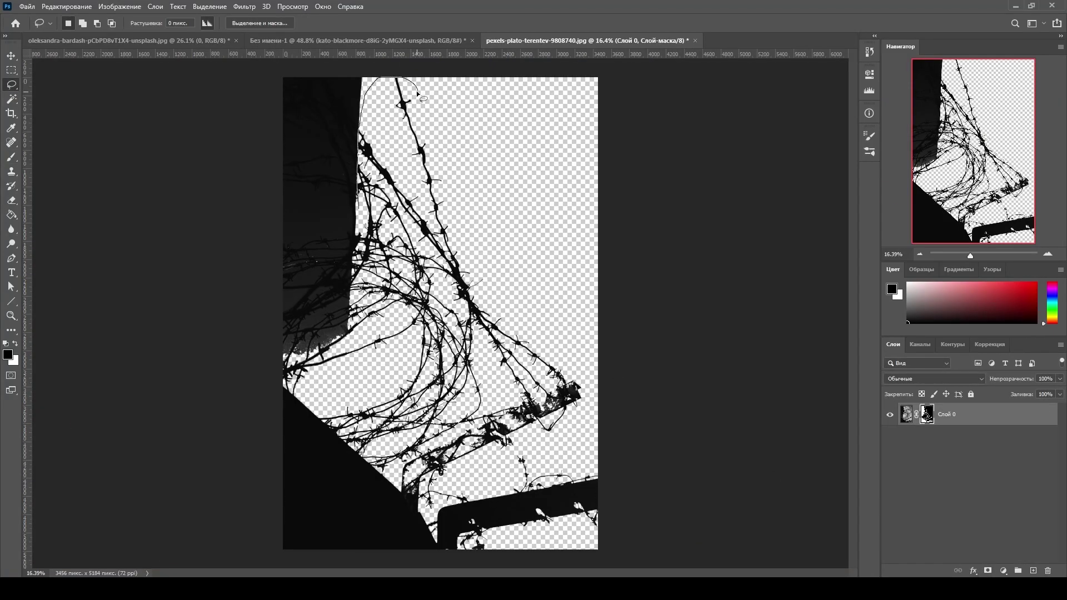
Lasso the barbed wire cluster and drag it into the composite
left_click_drag(359, 209, 332, 369)
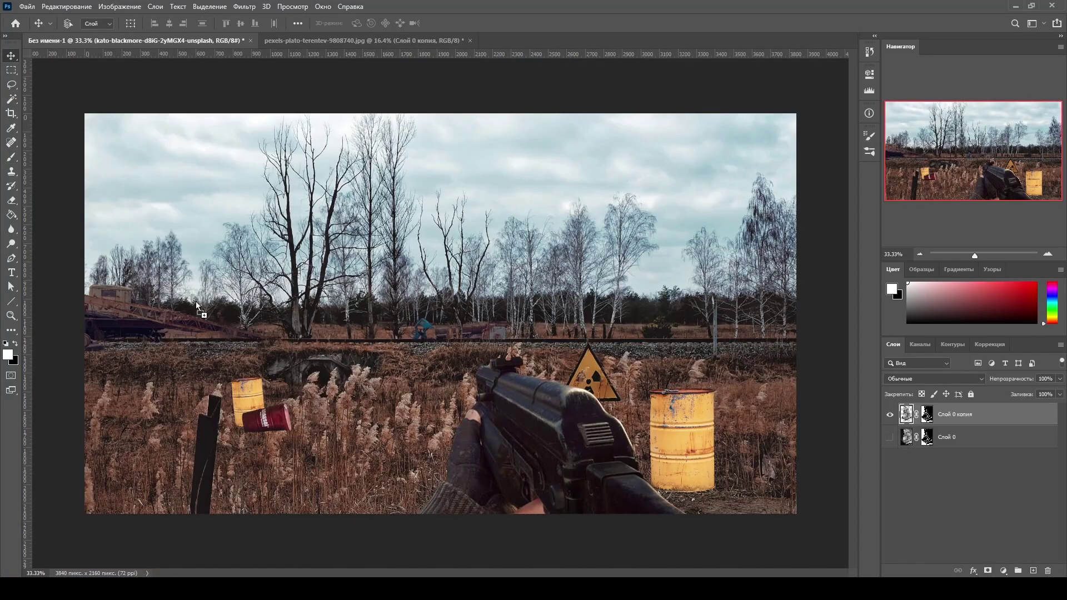
left_click_drag(197, 307, 177, 467)
key("ctrl+t")
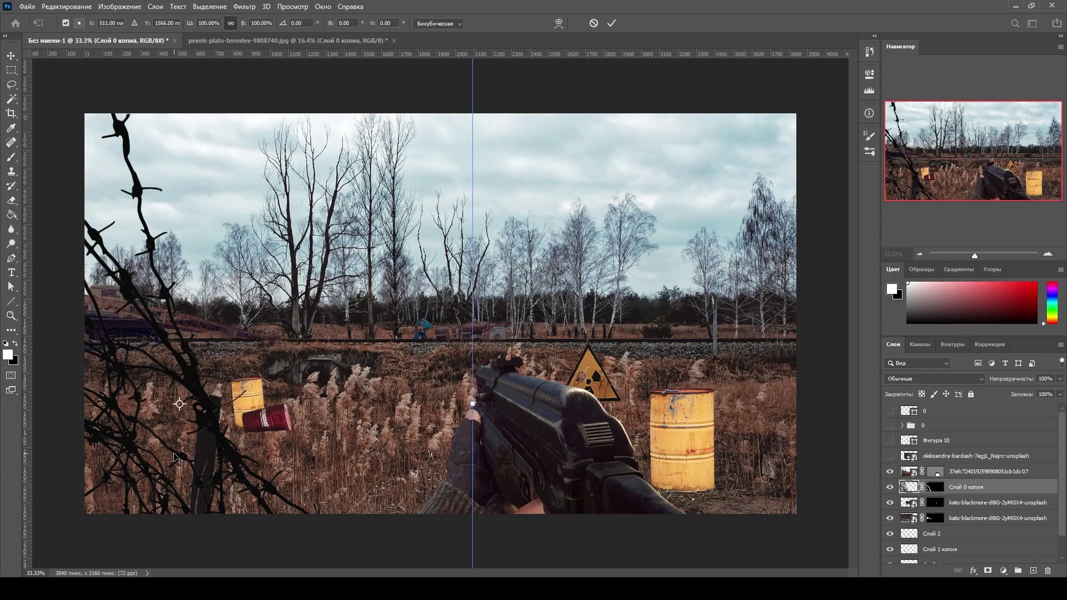
key("ctrl+minus")
Scale the wire to about 34%, rotate it about -60°, and set it on the post
left_click_drag(162, 145, 259, 286)
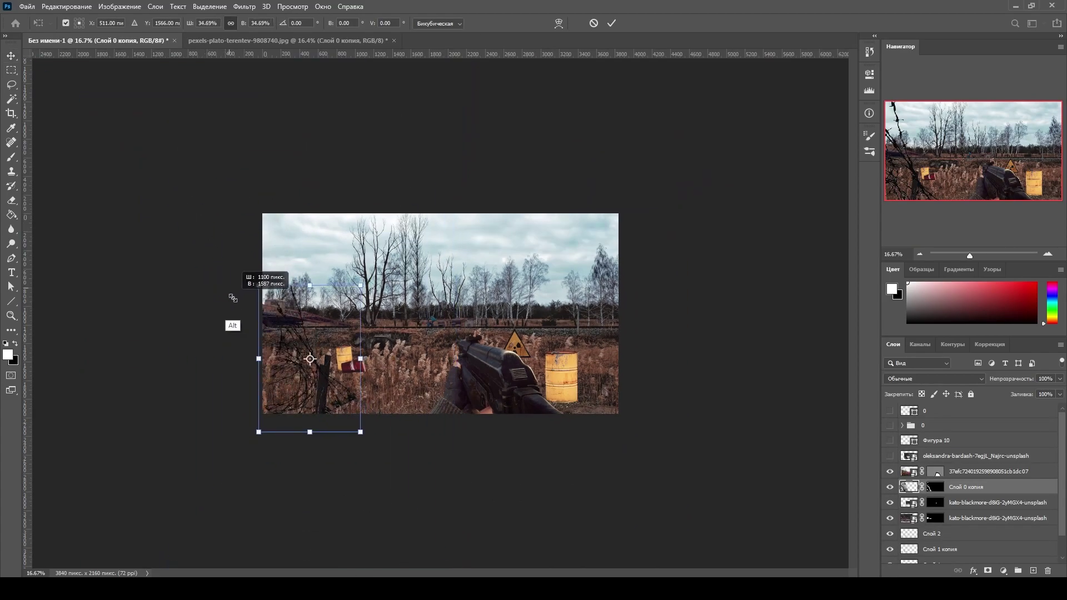
mouse_move(365, 275)
left_mouse_down()
mouse_move(343, 263)
mouse_move(267, 269)
left_mouse_up()
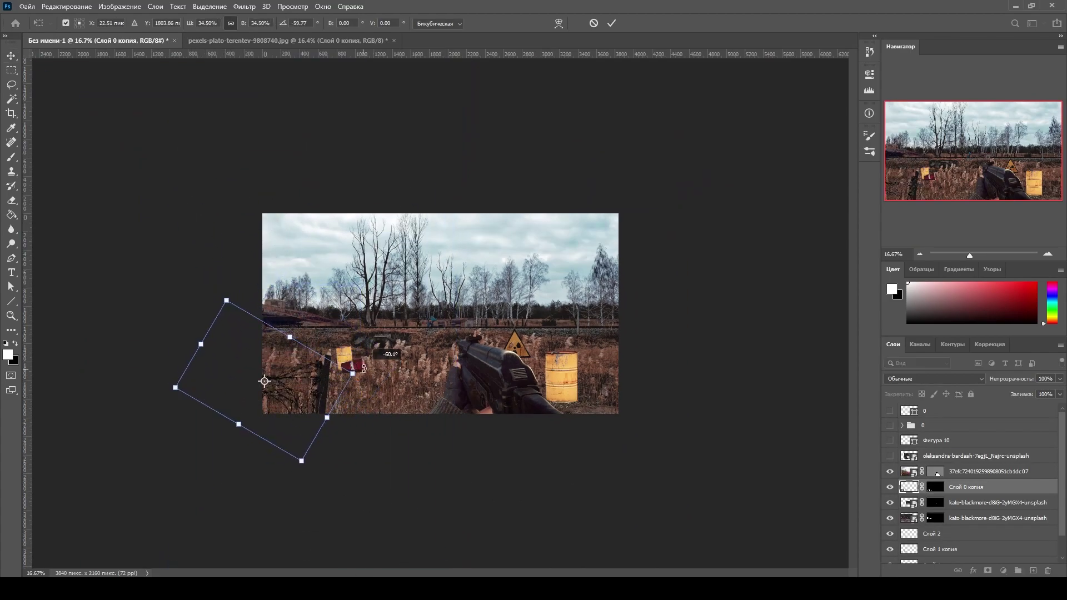
mouse_move(339, 374)
left_mouse_down()
mouse_move(299, 400)
mouse_move(532, 363)
left_mouse_up()
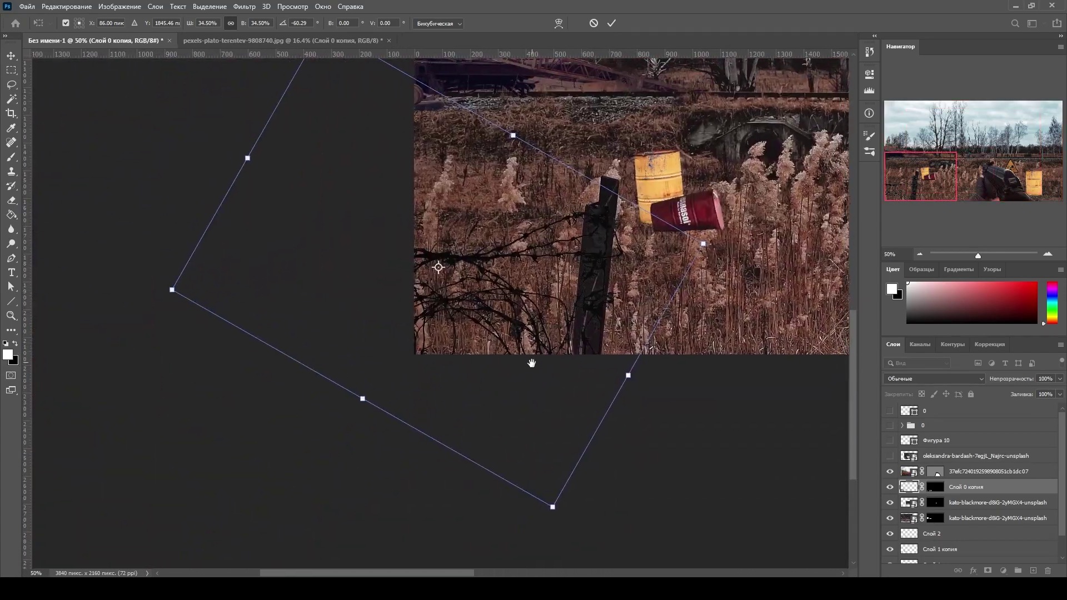
key("ctrl+plus")
left_click_drag(625, 289, 634, 289)
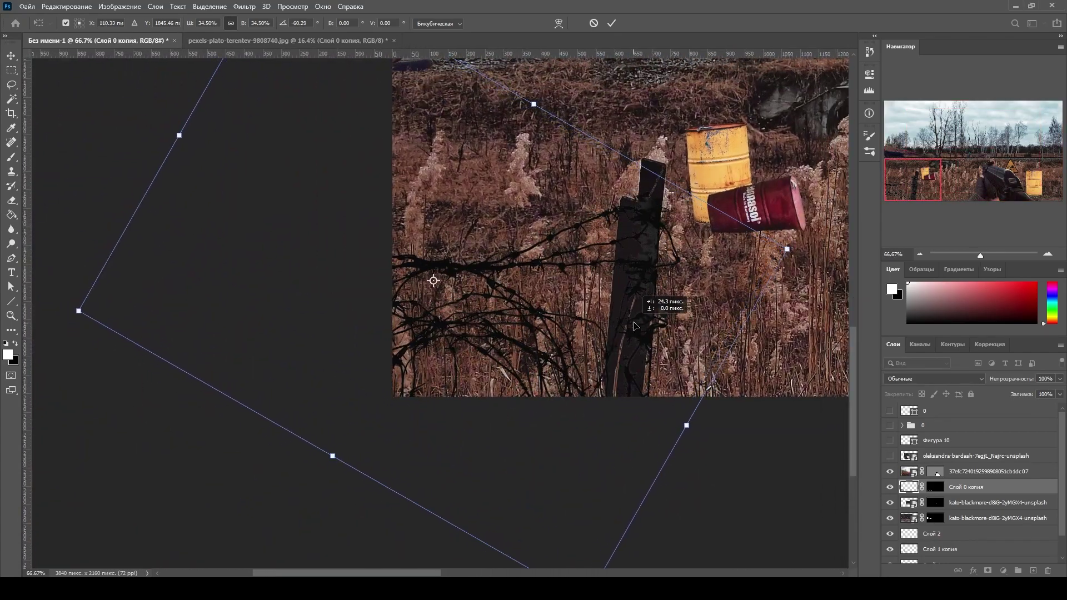
left_click(612, 23)
key("ctrl+plus")
key("b")
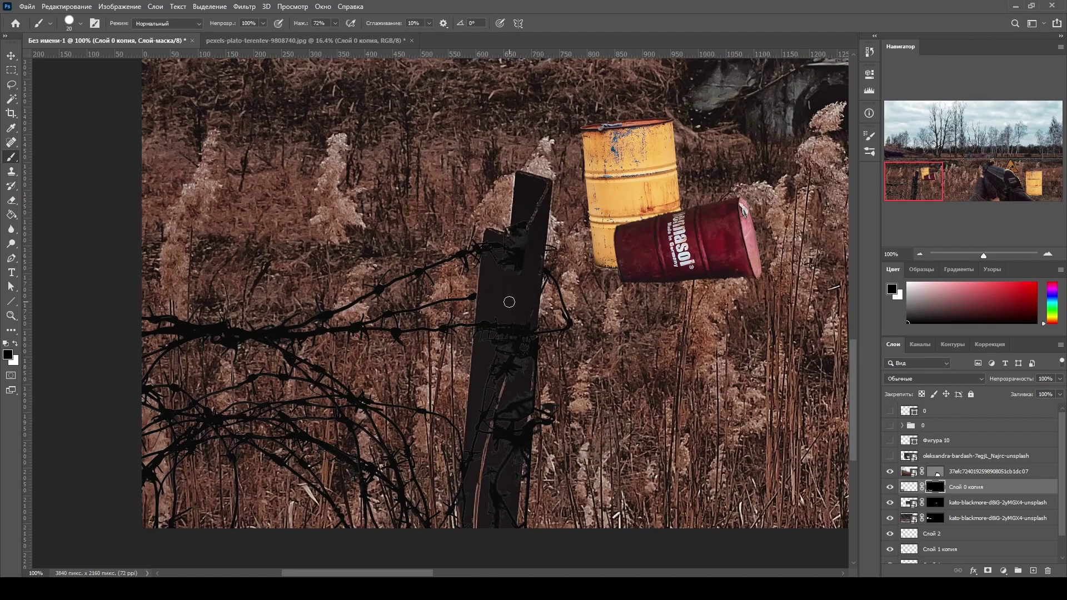
Paint black on the wire mask to hide strands overlapping the post
scroll(407, 293, "down", 3)
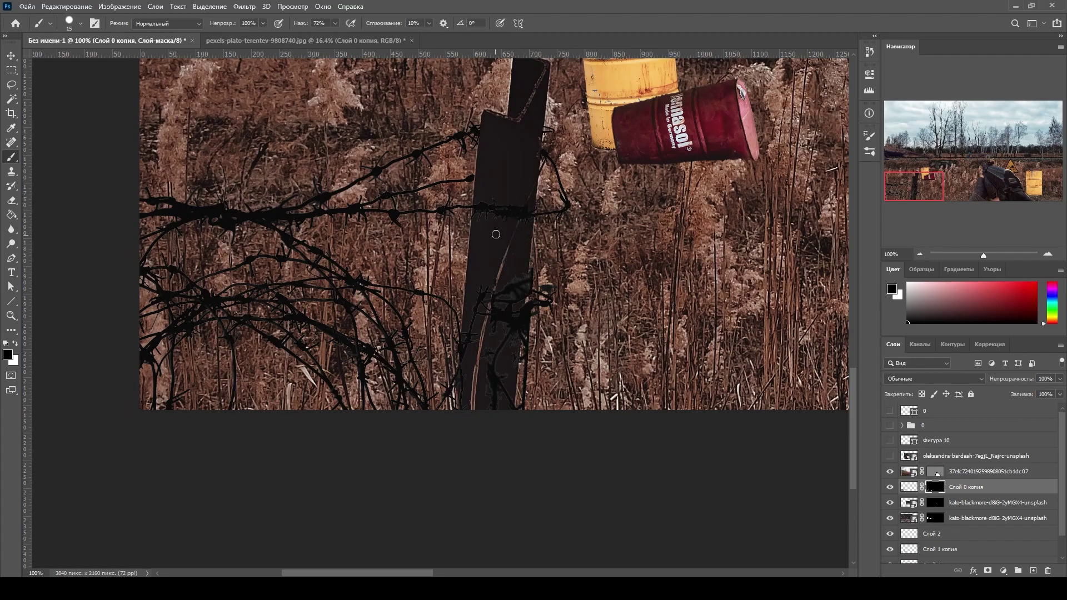
key("bracketleft")
mouse_move(497, 288)
left_mouse_down()
mouse_move(519, 309)
mouse_move(523, 333)
left_mouse_up()
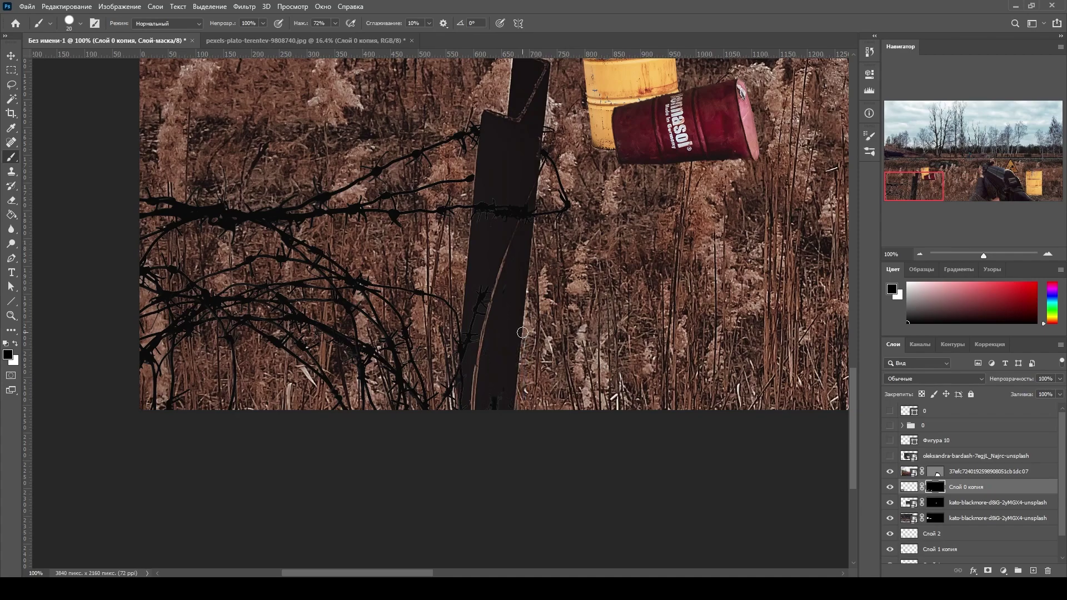
key("ctrl+minus")
key("ctrl+minus")
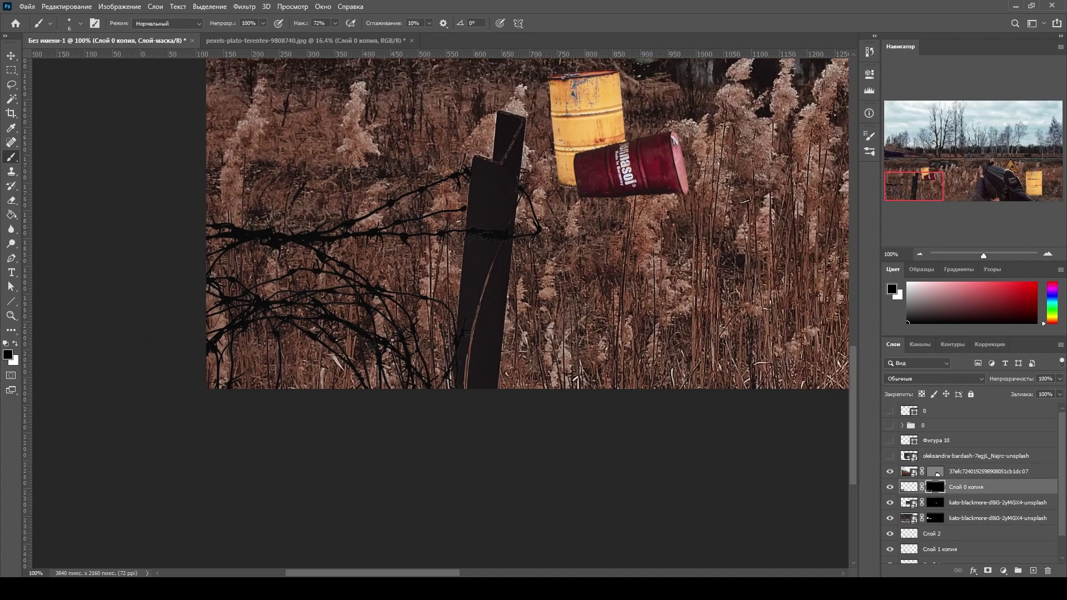
key("ctrl+minus")
Add a black Solid Color fill layer
left_click(1004, 571)
left_click(957, 374)
left_click(896, 283)
Clip a dark solid fill to the wire and dim its brightest tones with a curve
left_click(905, 494, "alt")
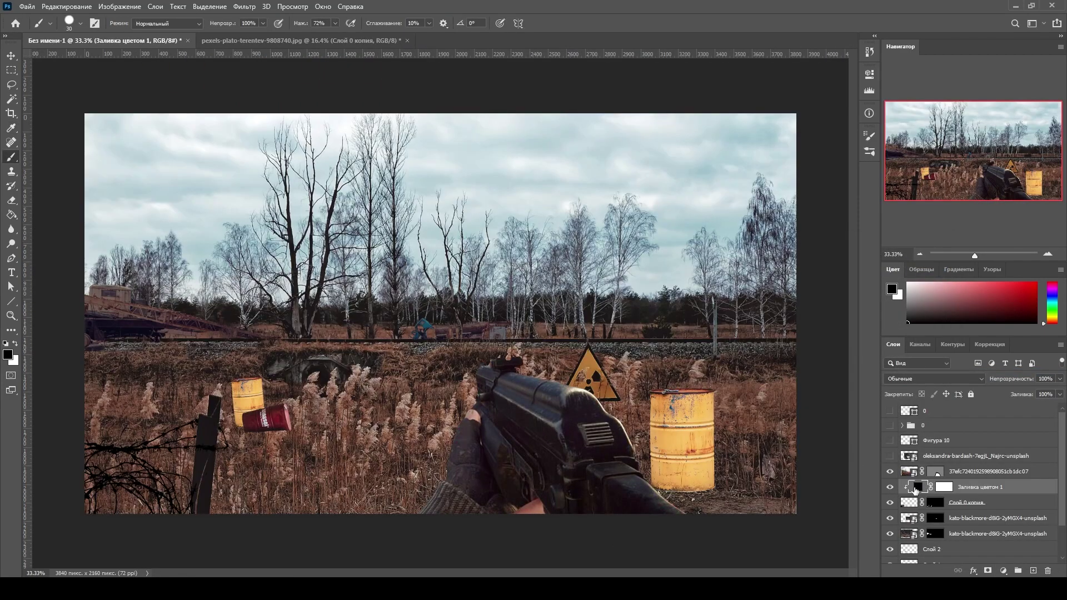
double_click(918, 487)
left_click(677, 396)
left_click(891, 262)
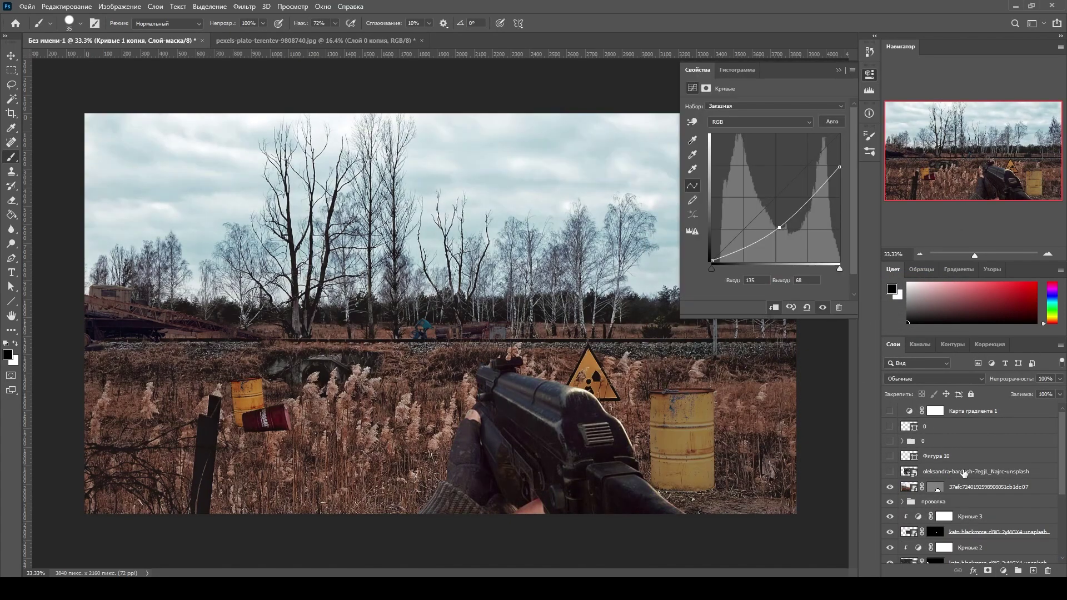
left_click_drag(839, 171, 843, 177)
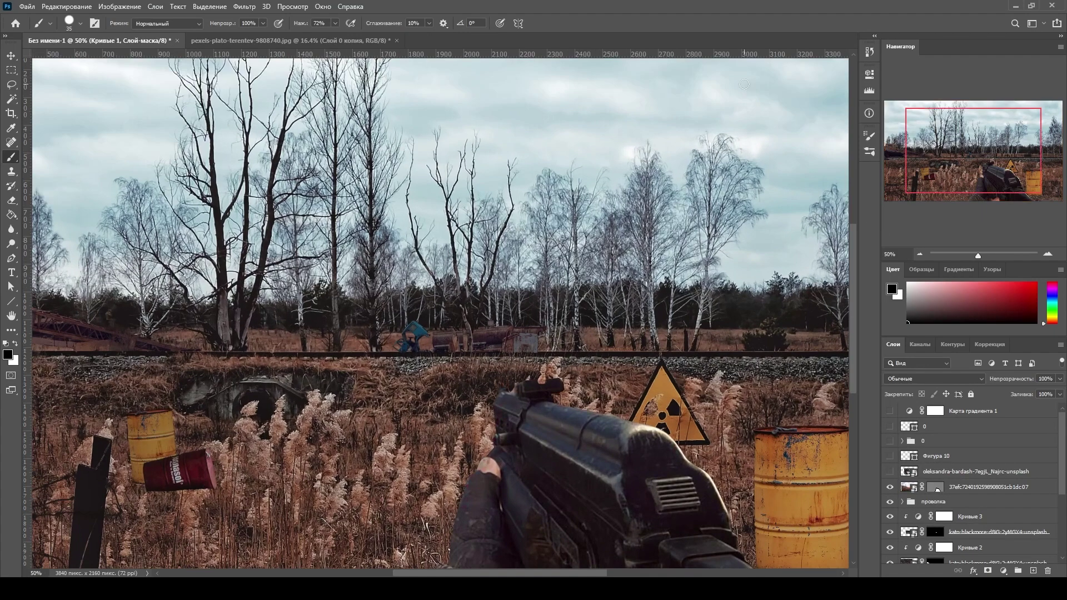
Lower the barrels group's opacity so the barrels by the fence post fade into the field
scroll(744, 84, "up", 1)
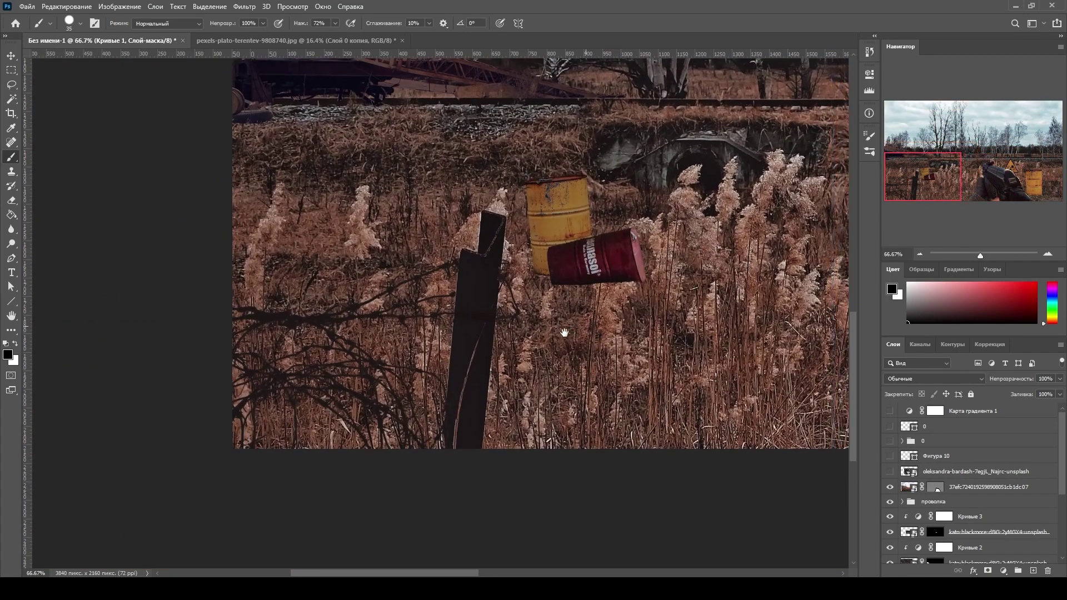
left_click_drag(553, 189, 523, 364)
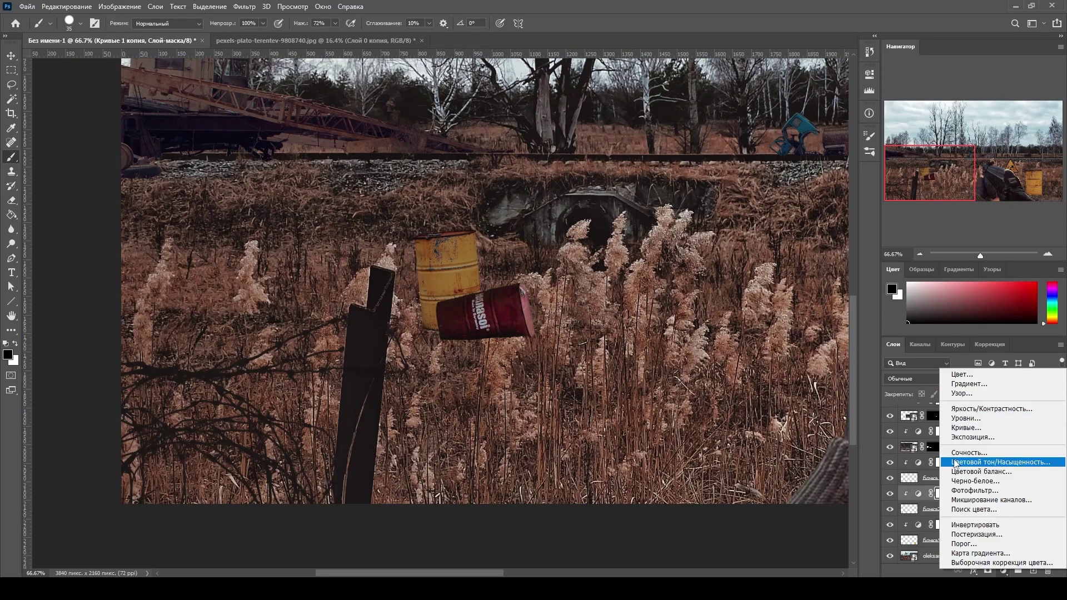
left_click_drag(1028, 379, 1021, 381)
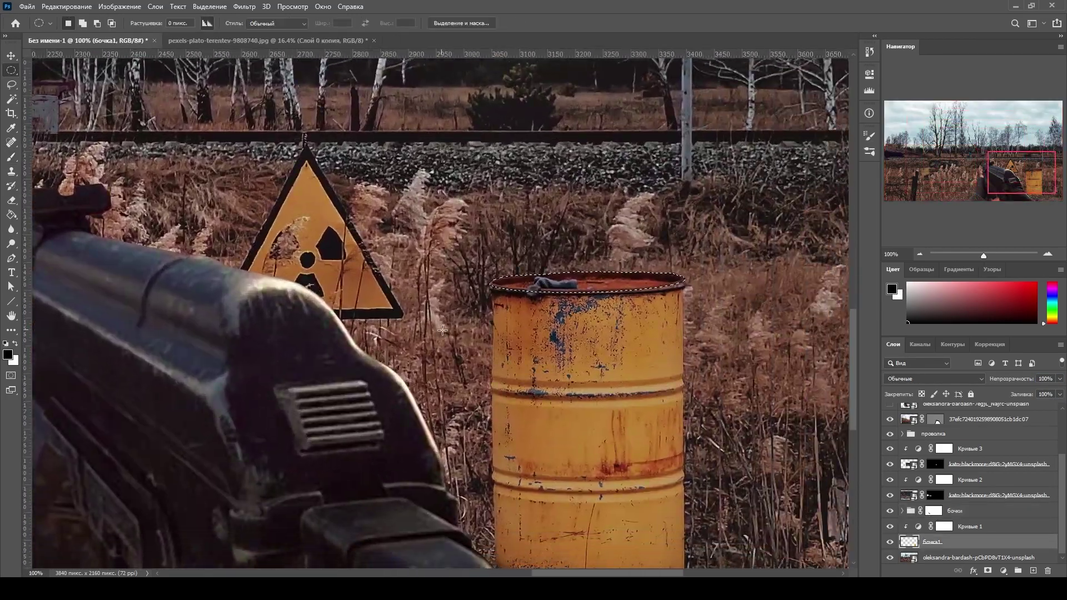
Make the rim selection taller, scale the yellow barrel's rim up, and deselect
scroll(484, 330, "up", 2)
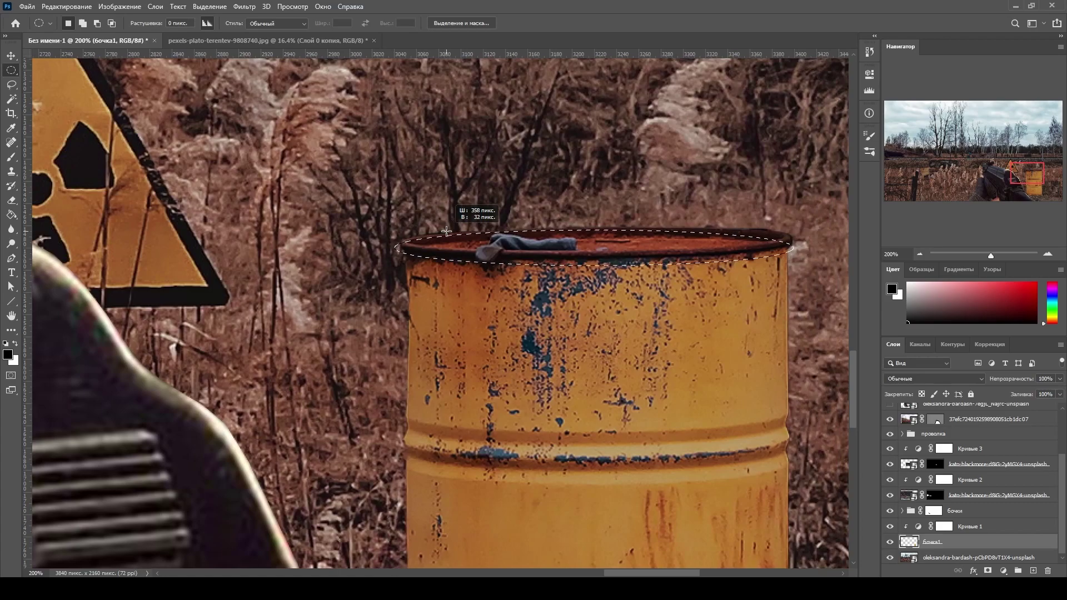
key("ctrl+t")
left_click_drag(599, 230, 601, 217)
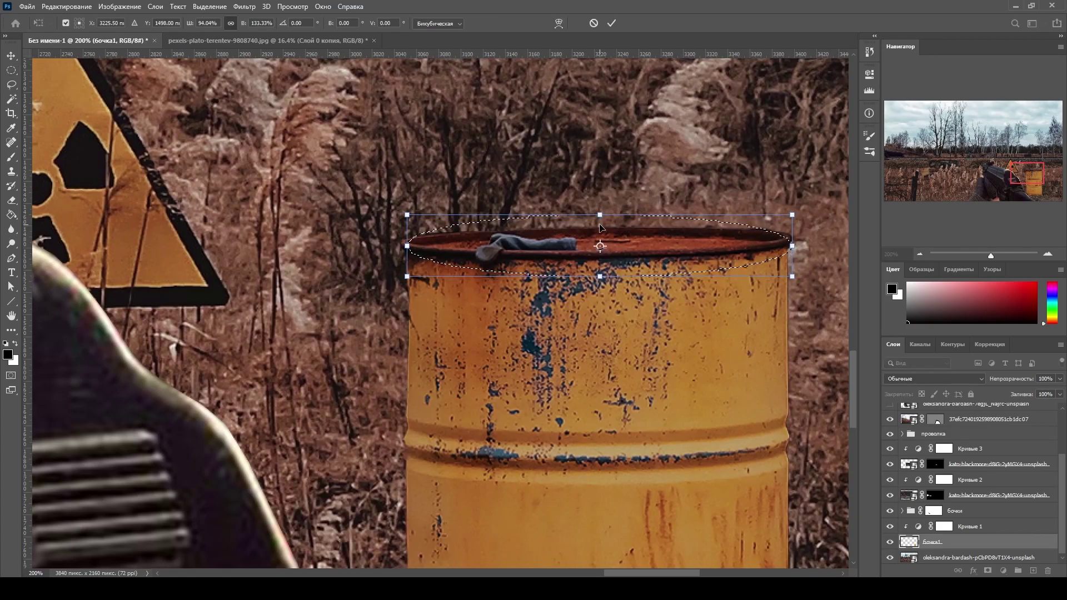
key("Return")
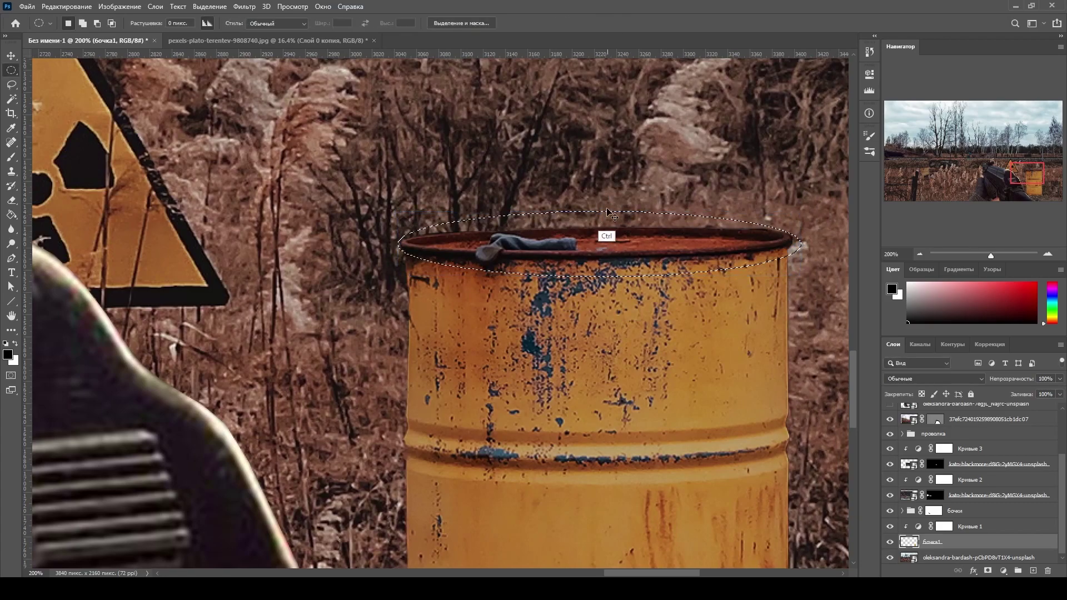
key("ctrl+t")
left_click_drag(600, 211, 598, 178)
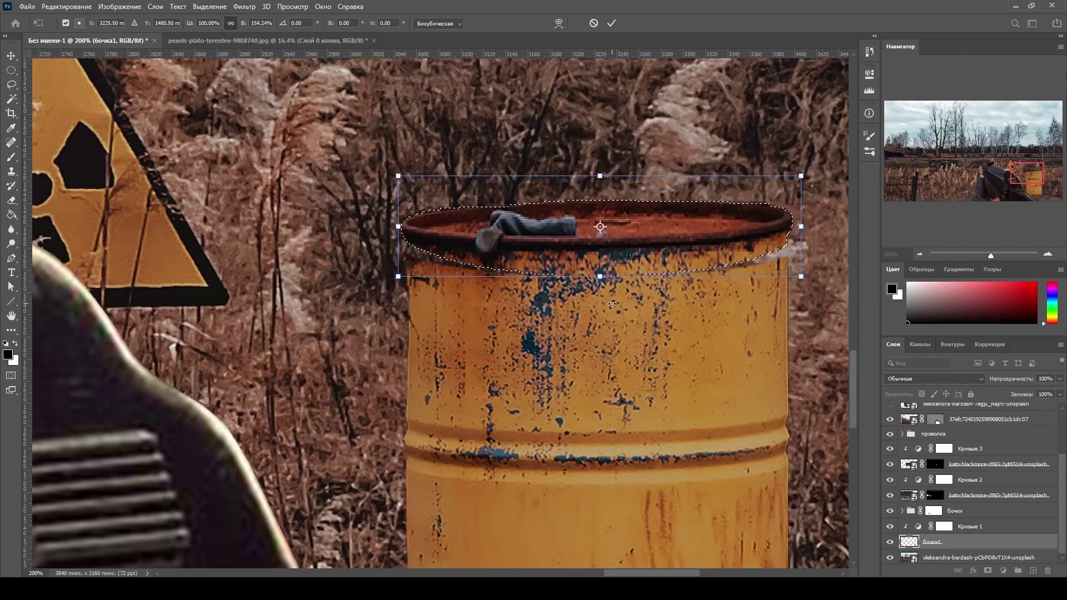
key("Return")
key("ctrl+d")
Clone barrel texture over the grey scratches and seam below the rim
key("s")
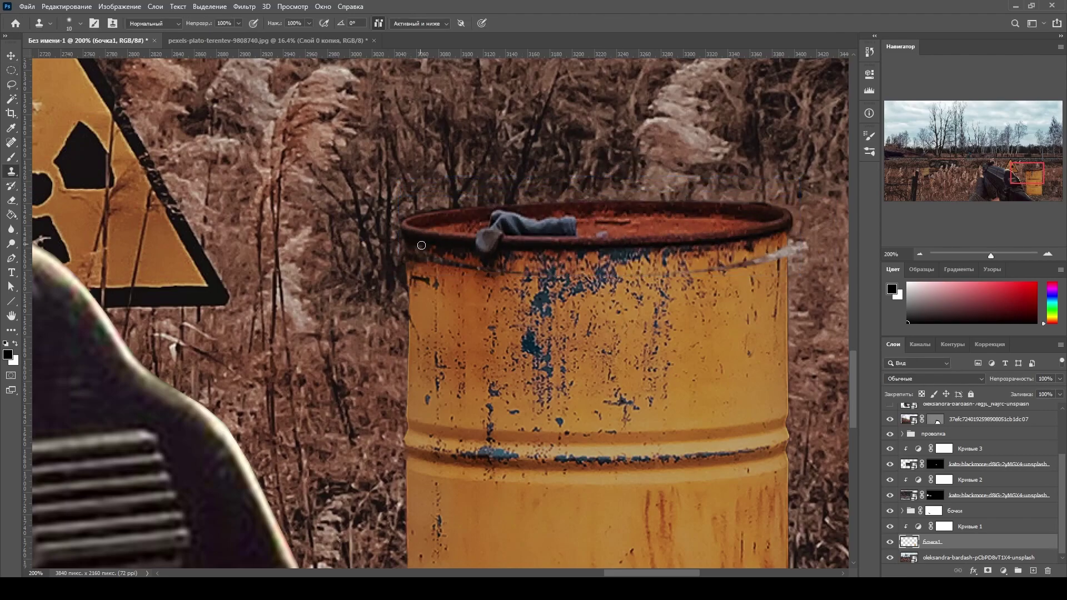
left_click_drag(421, 245, 437, 256)
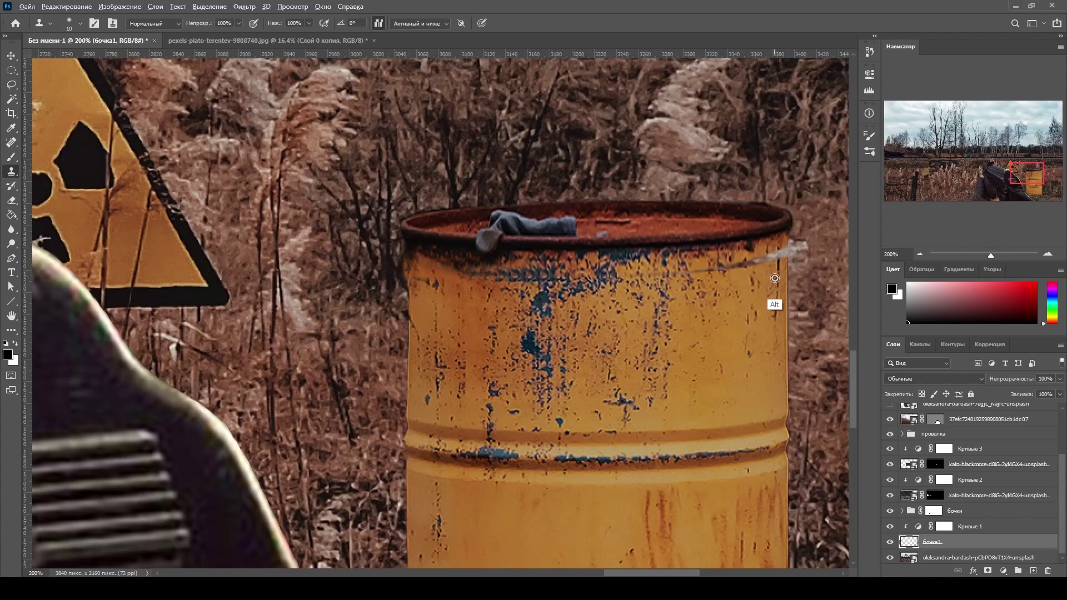
left_click(784, 280, "alt")
left_click_drag(772, 273, 640, 270)
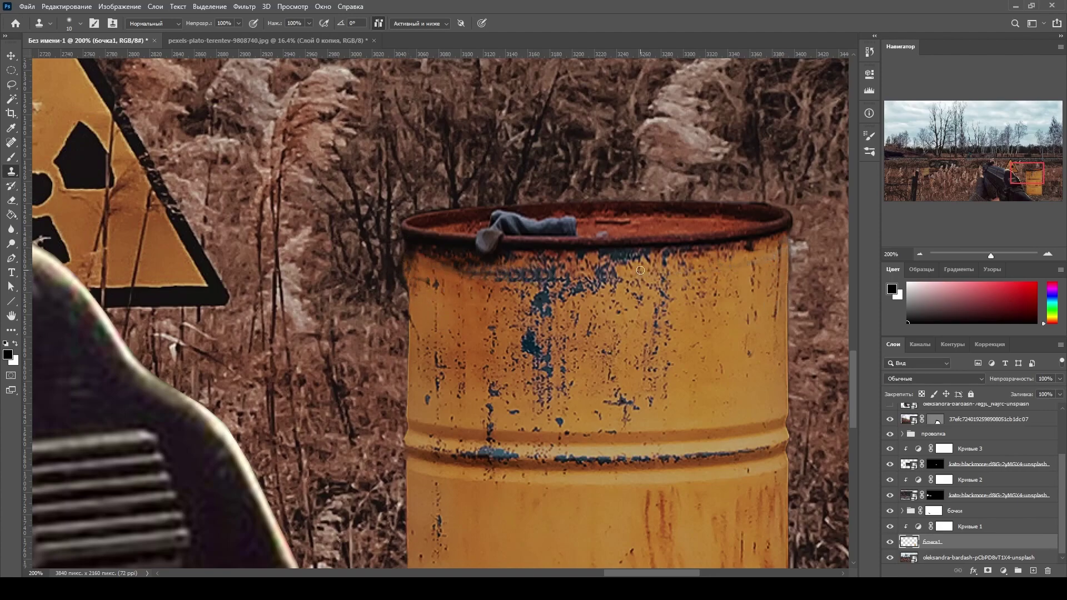
left_click(765, 260, "alt")
left_click_drag(404, 245, 405, 326)
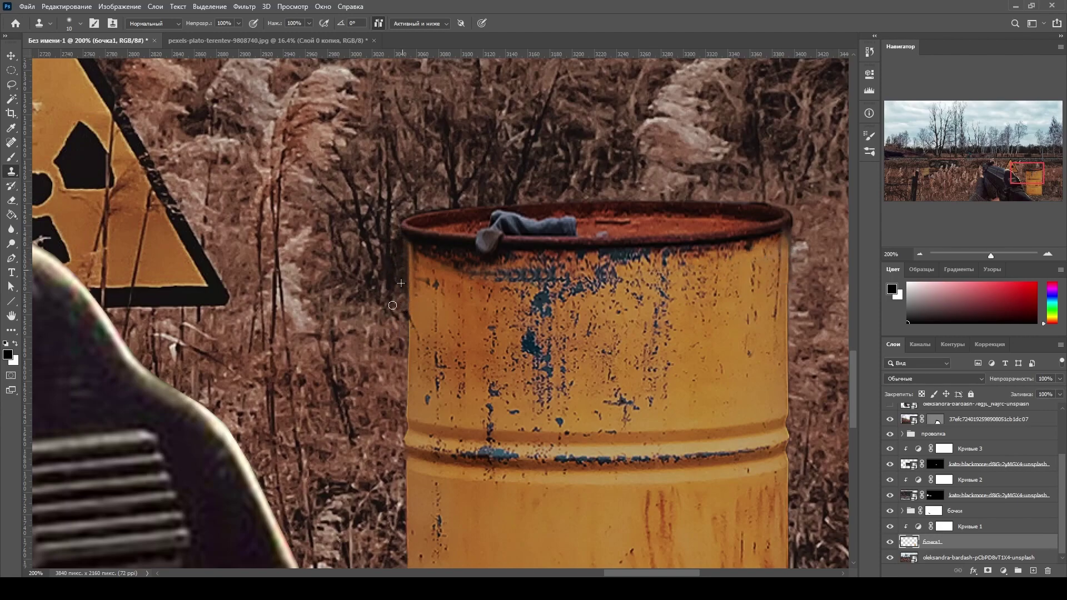
left_click(410, 196, "alt")
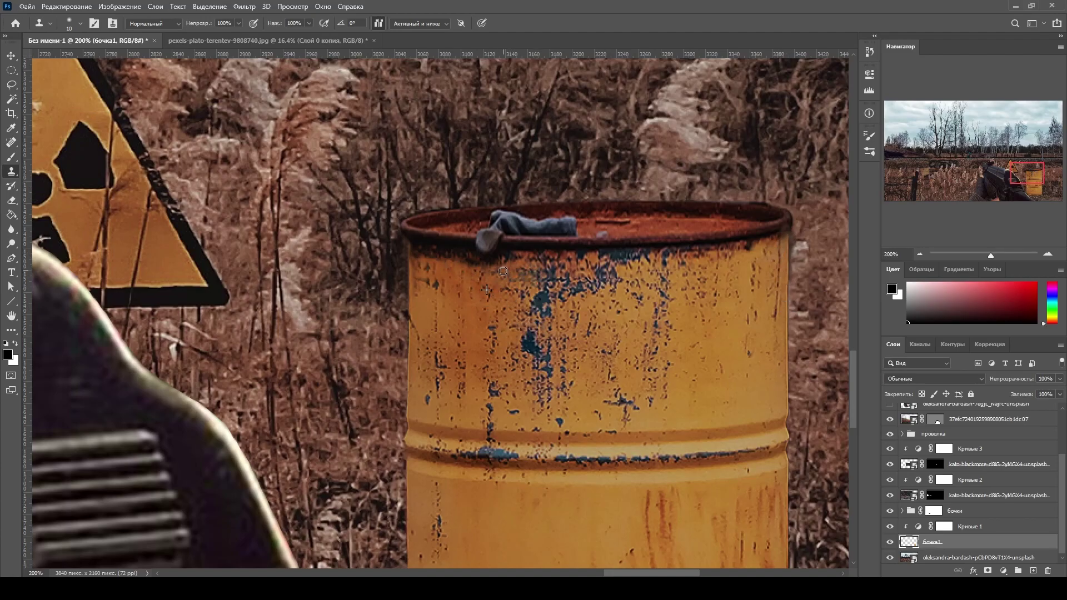
scroll(659, 544, "down", 4)
scroll(659, 544, "down", 1)
scroll(659, 544, "down", 1)
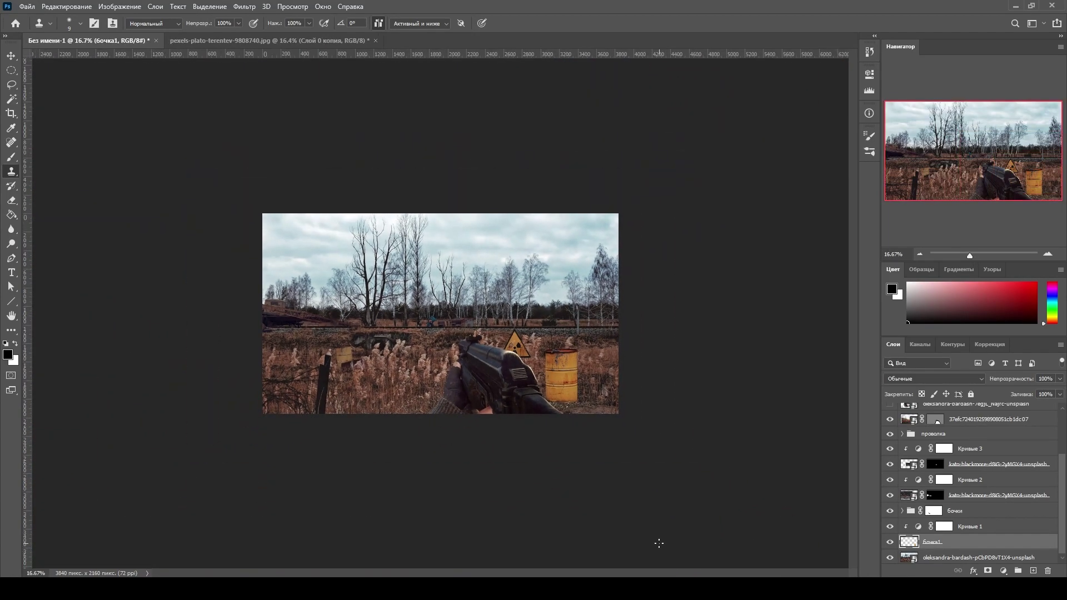
Add a Vibrance adjustment layer
left_click(1003, 571)
left_click(973, 458)
left_click(870, 75)
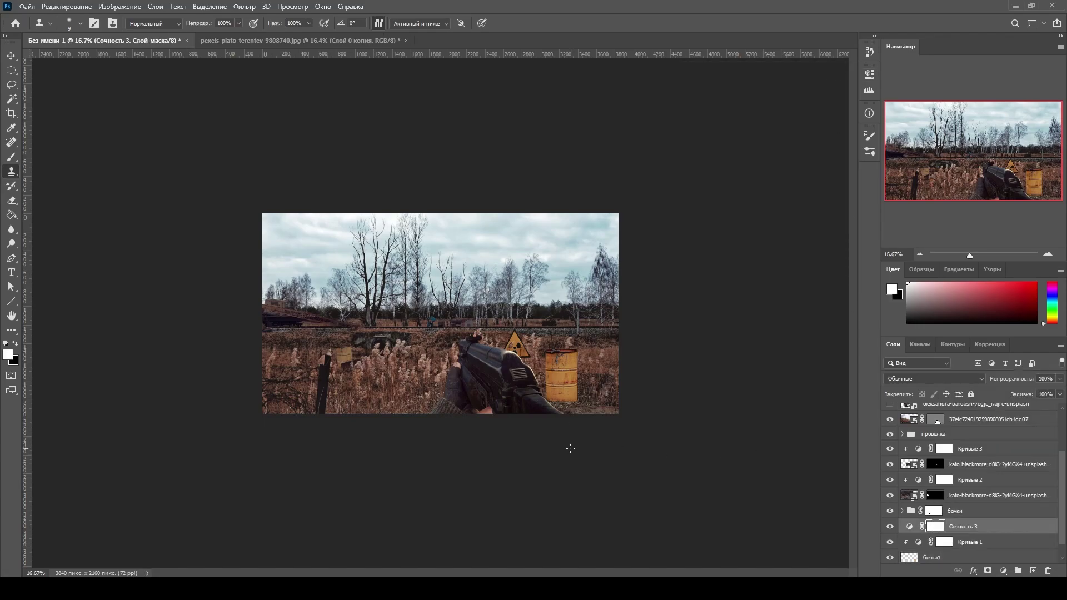
Paint black on the бочка1 layer mask so grass blades overlap the yellow barrel's base
scroll(494, 305, "up", 2)
scroll(494, 305, "up", 1)
scroll(500, 307, "up", 1)
scroll(522, 312, "up", 1)
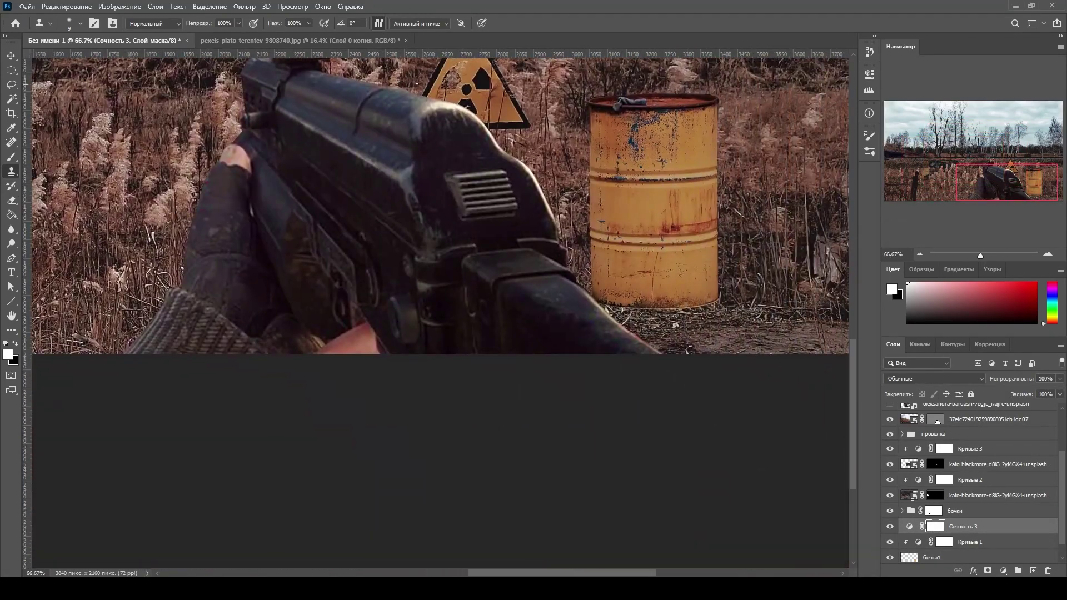
scroll(544, 315, "up", 1)
left_click_drag(544, 315, 77, 358)
left_click(978, 555)
key("b")
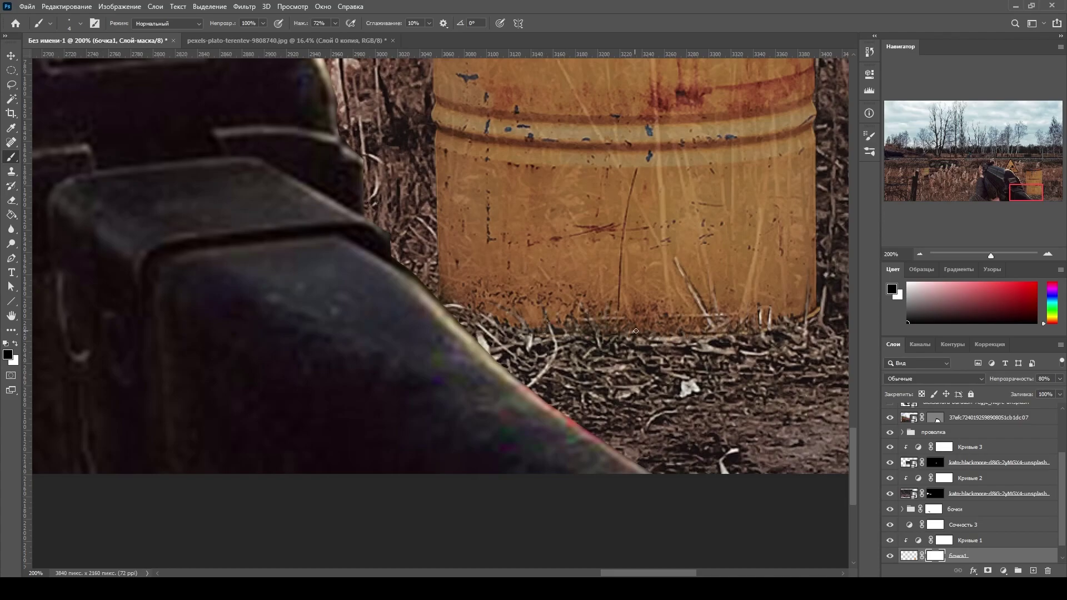
key("ctrl+minus")
key("ctrl+minus")
key("ctrl+minus")
key("x")
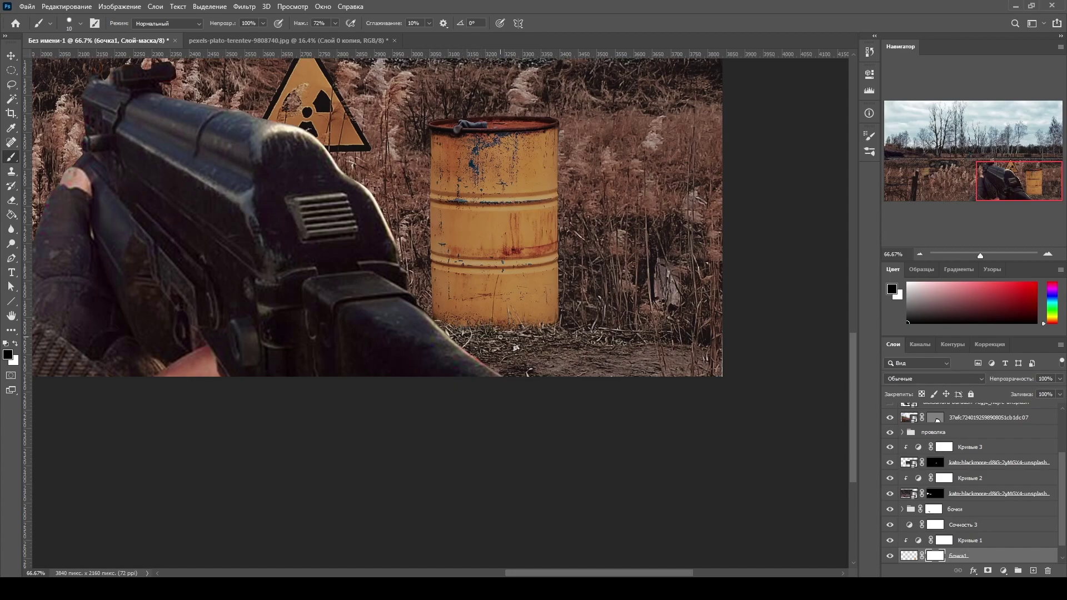
key("ctrl+plus")
key("ctrl+plus")
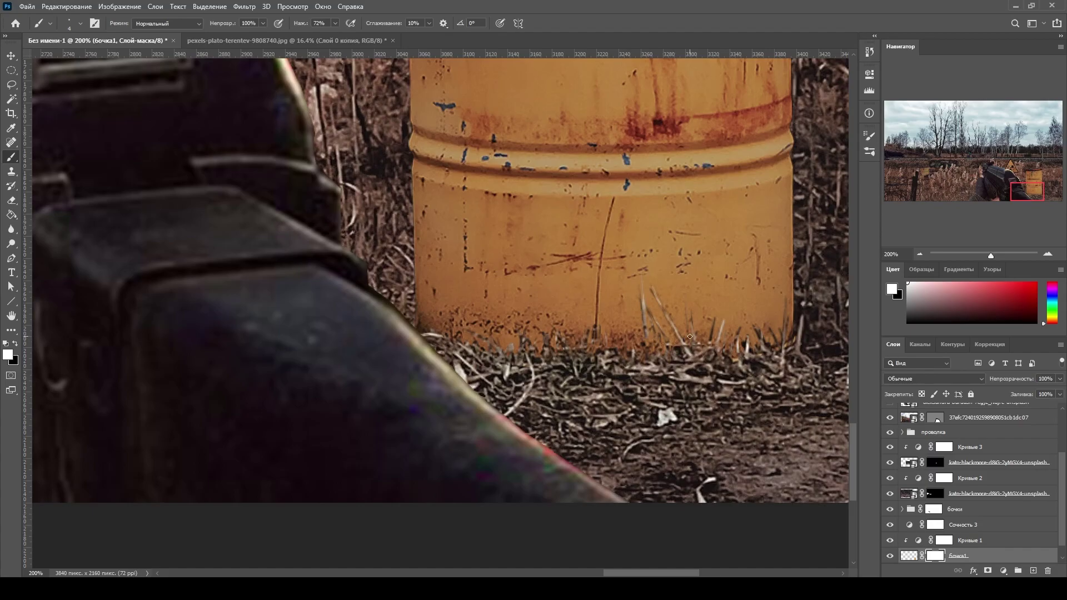
key("ctrl+minus")
key("ctrl+minus")
key("ctrl+minus")
key("ctrl+minus")
key("ctrl+minus")
Restore a lassoed patch under the crane boom by filling the kato-blackmore mask with white
key("ctrl+0")
key("v")
key("x")
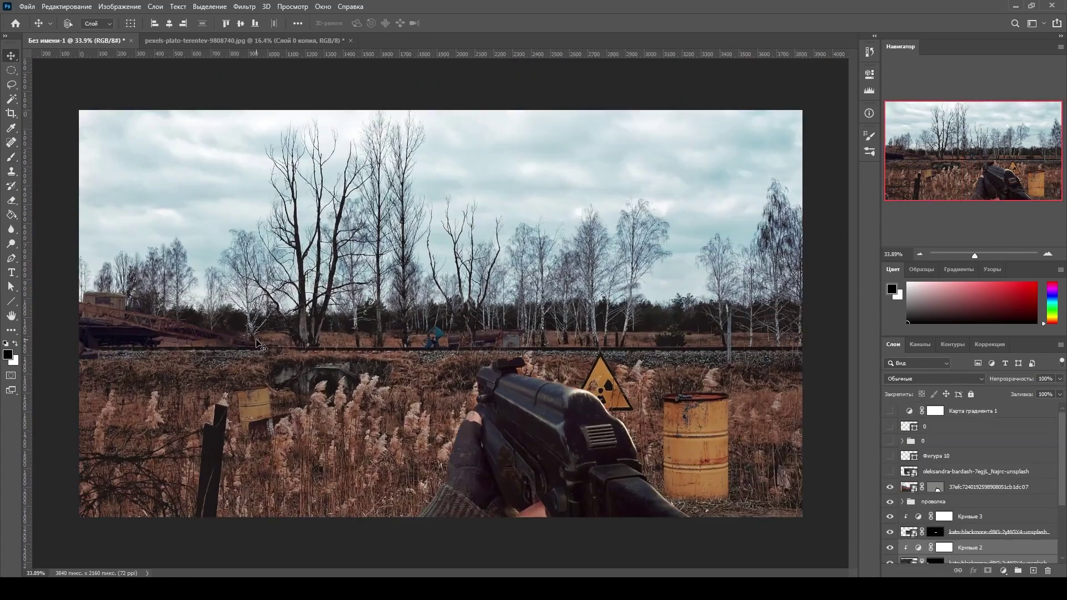
scroll(89, 351, "up", 8)
key("l")
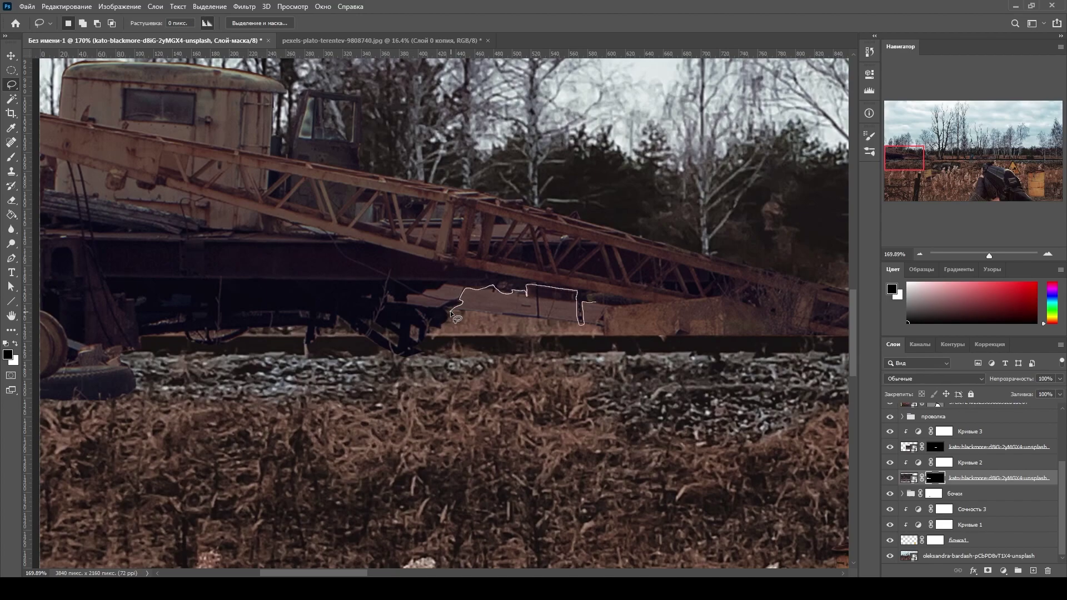
left_click_drag(452, 313, 453, 316)
key("alt+BackSpace")
key("x")
key("alt+BackSpace")
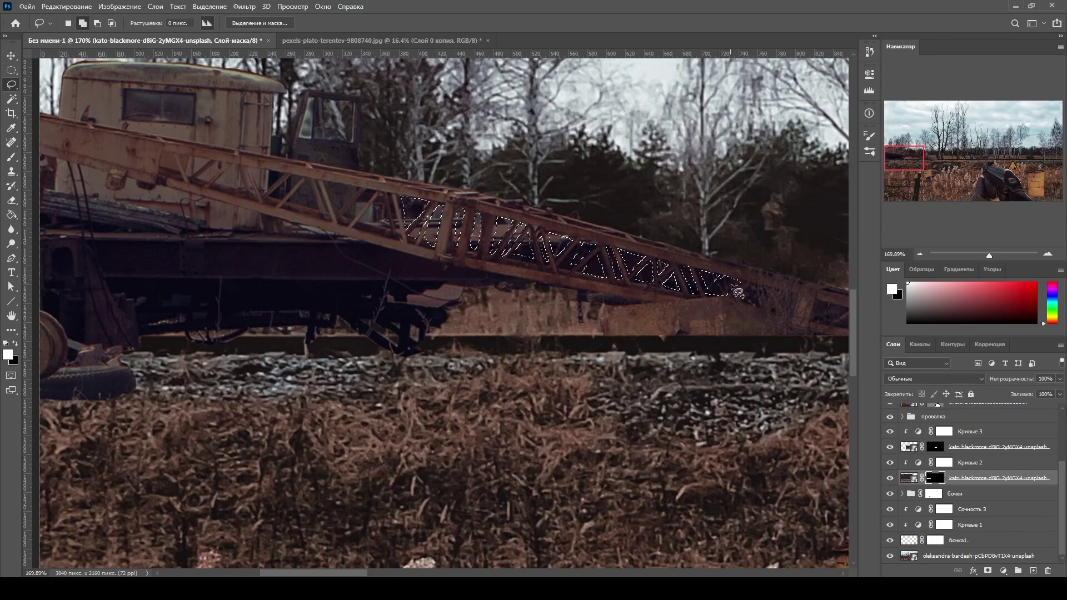
Lasso the remaining gaps in the crane boom's lattice
scroll(734, 303, "right", 3)
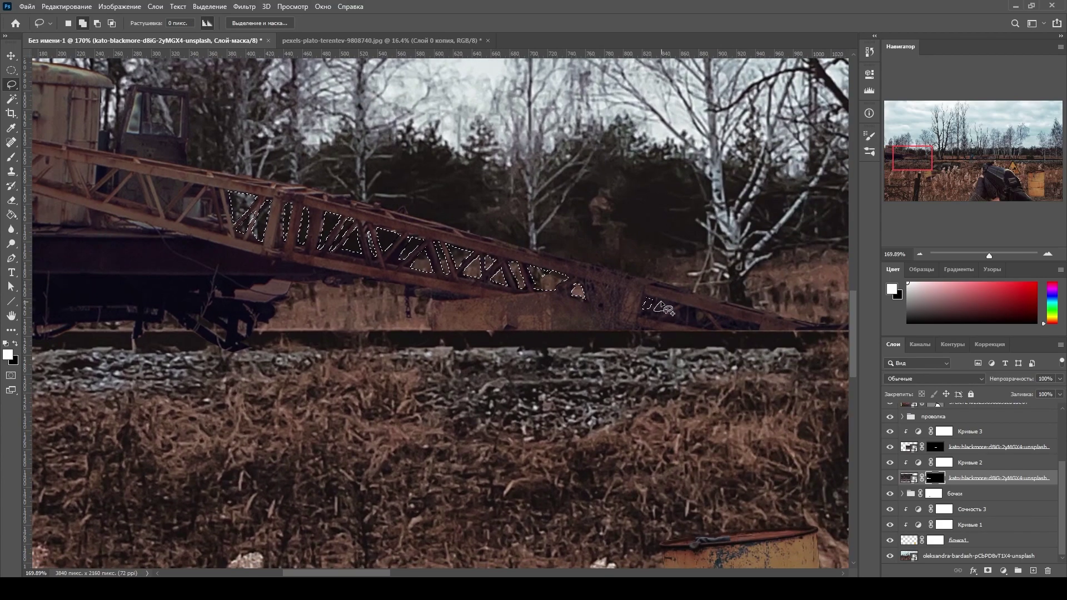
left_click_drag(692, 314, 717, 322)
key("ctrl+minus")
key("ctrl+minus")
key("ctrl+minus")
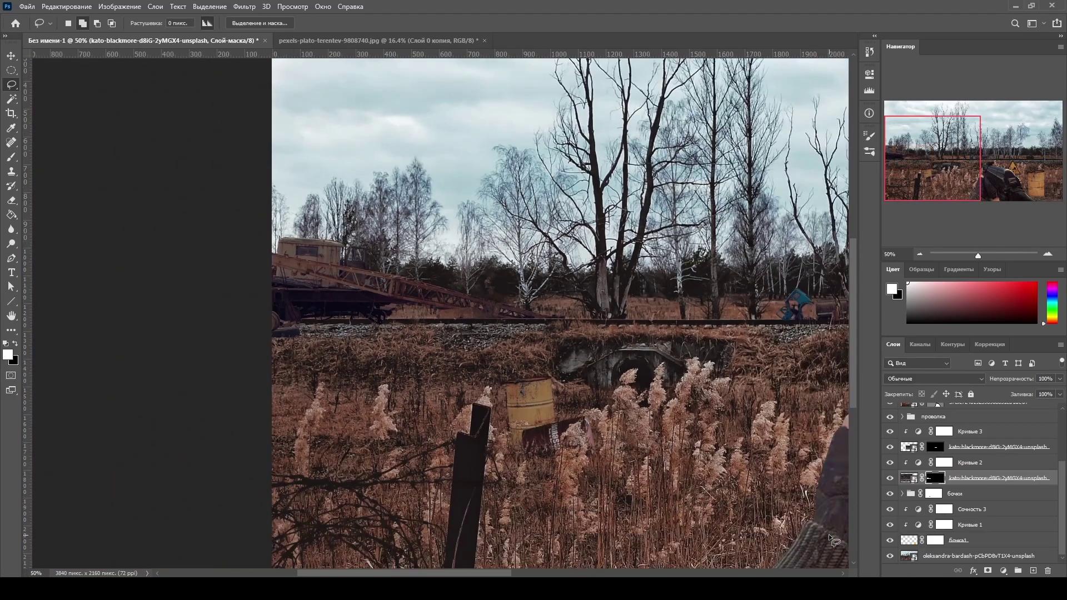
key("ctrl+minus")
key("ctrl+minus")
key("shift+l")
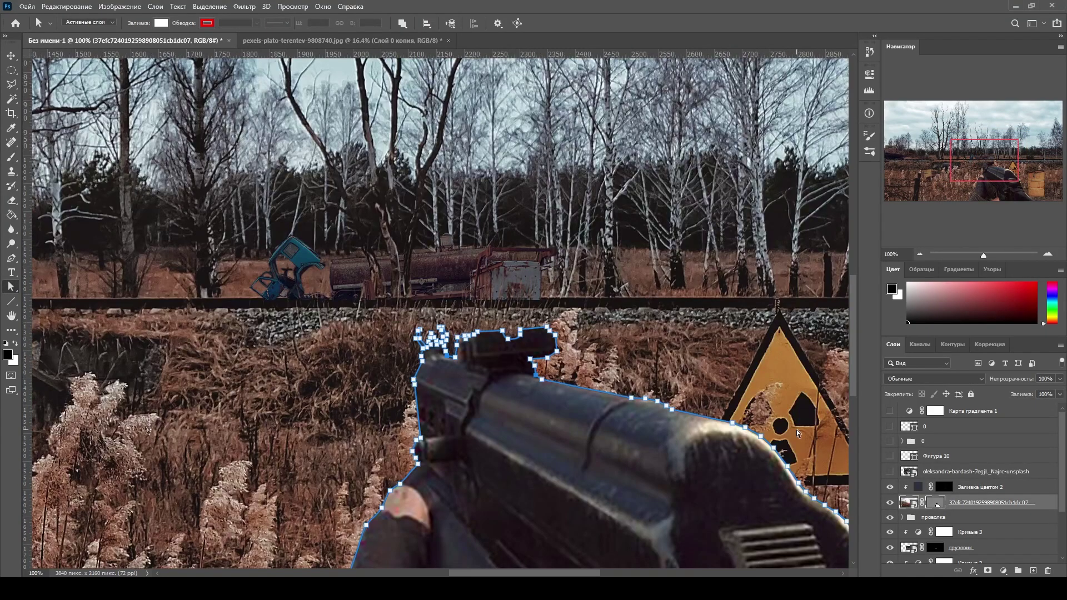
Set the existing solid fill layer to dark grey in Darken blend mode
double_click(918, 487)
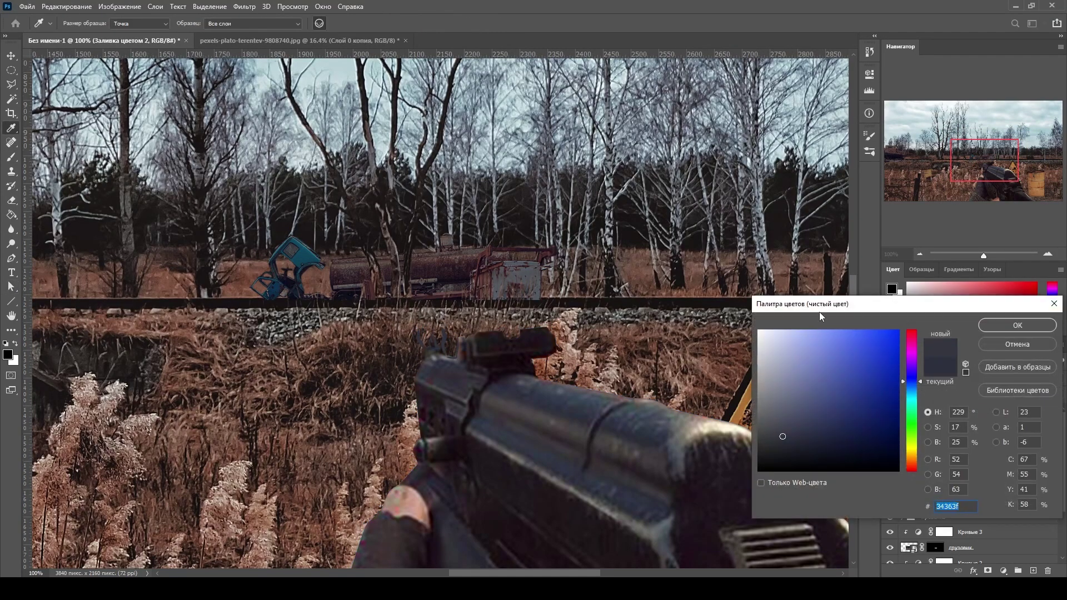
left_click(1018, 325)
left_click(934, 379)
left_click(911, 328)
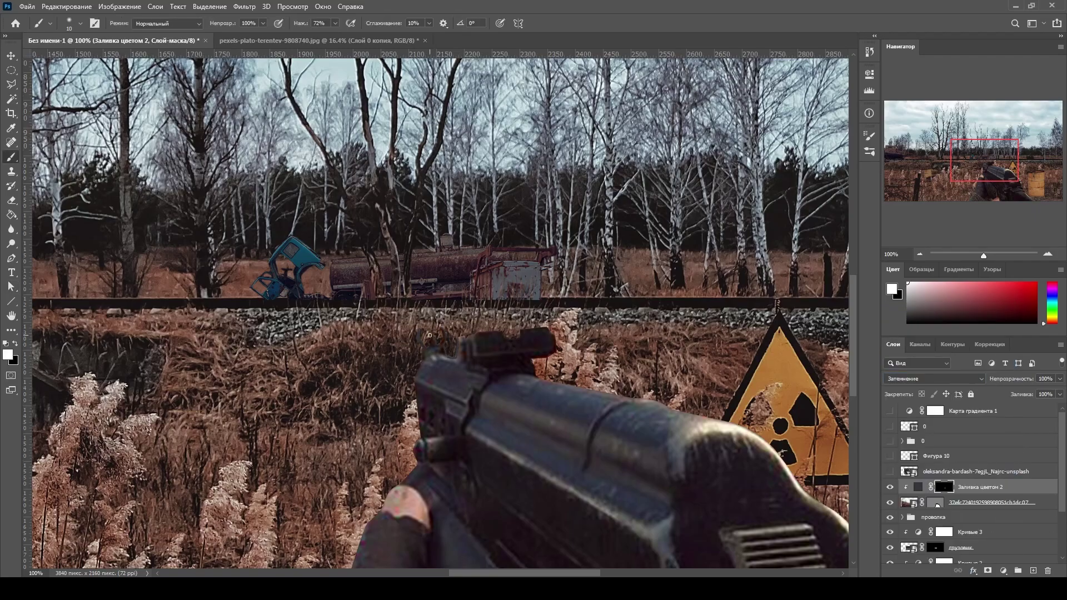
left_click_drag(441, 355, 380, 352)
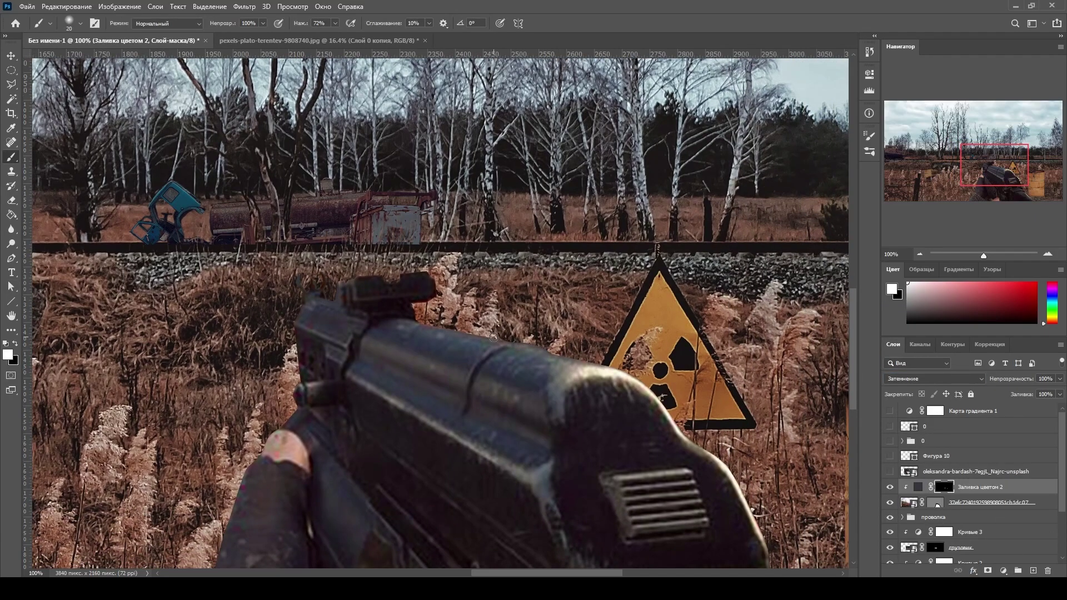
left_click_drag(632, 431, 529, 350)
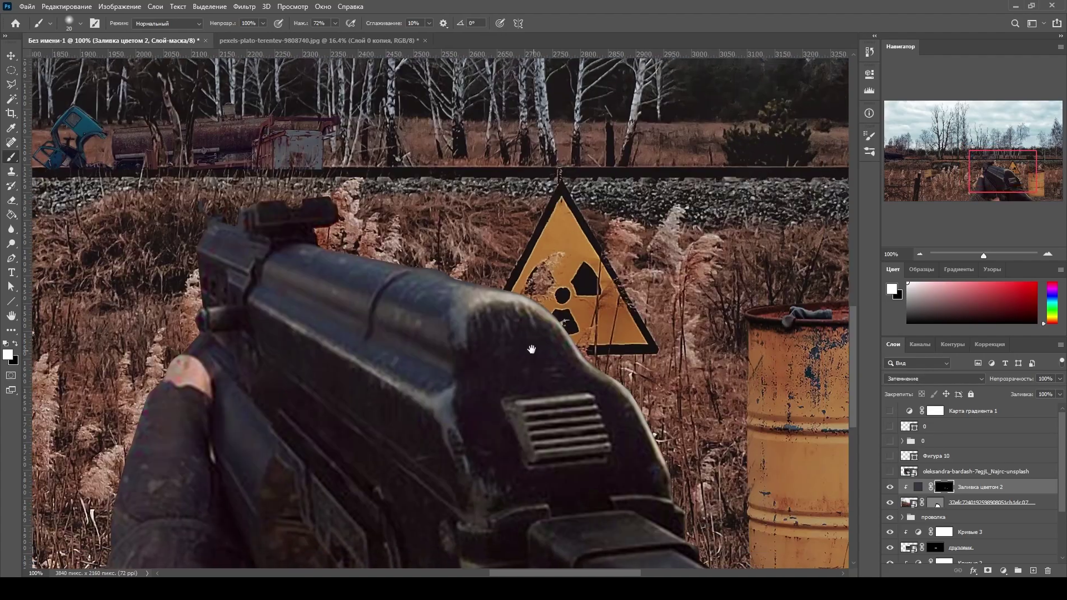
key("ctrl+minus")
key("ctrl+minus")
key("ctrl+minus")
key("ctrl+plus")
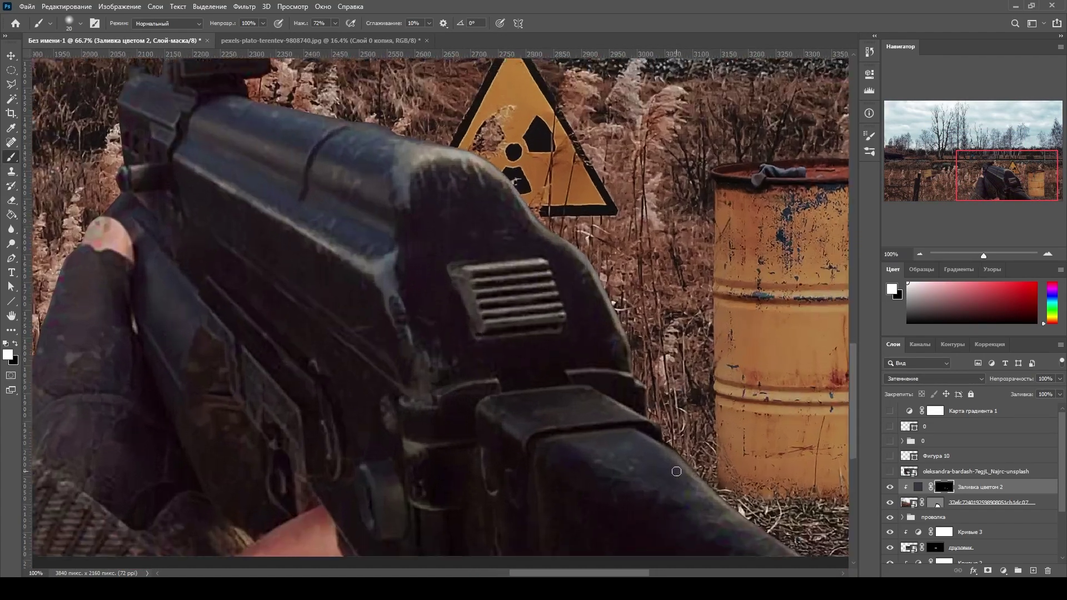
key("ctrl+0")
Add a black Solid Color fill layer and invert its mask to hide it
left_click(1003, 571)
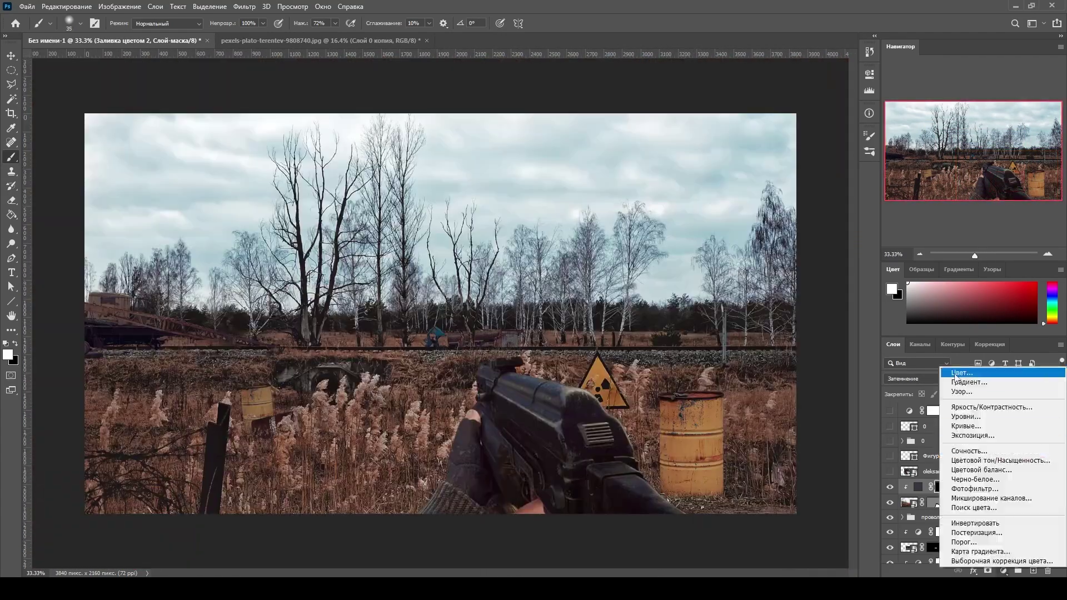
left_click(956, 374)
key("Return")
key("ctrl+1")
left_click(944, 487)
key("ctrl+plus")
key("ctrl+i")
key("x")
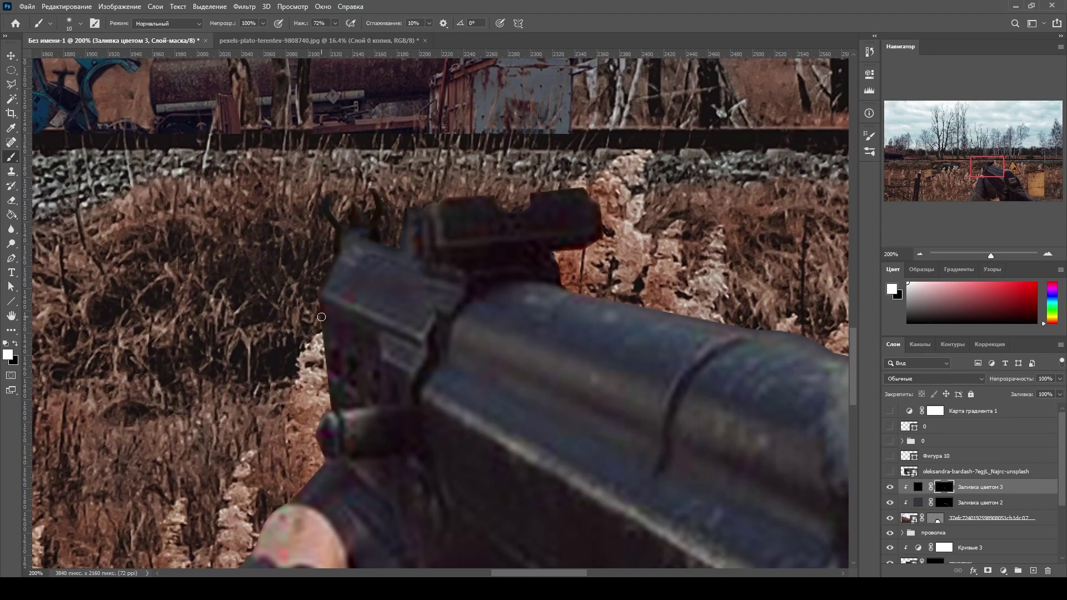
Brush white on the new fill's mask to darken the gun's edges
left_click_drag(321, 317, 329, 384)
key("bracketright")
key("bracketleft")
mouse_move(515, 329)
left_mouse_down()
mouse_move(302, 226)
mouse_move(354, 225)
left_mouse_up()
key("bracketleft")
key("bracketleft")
key("bracketleft")
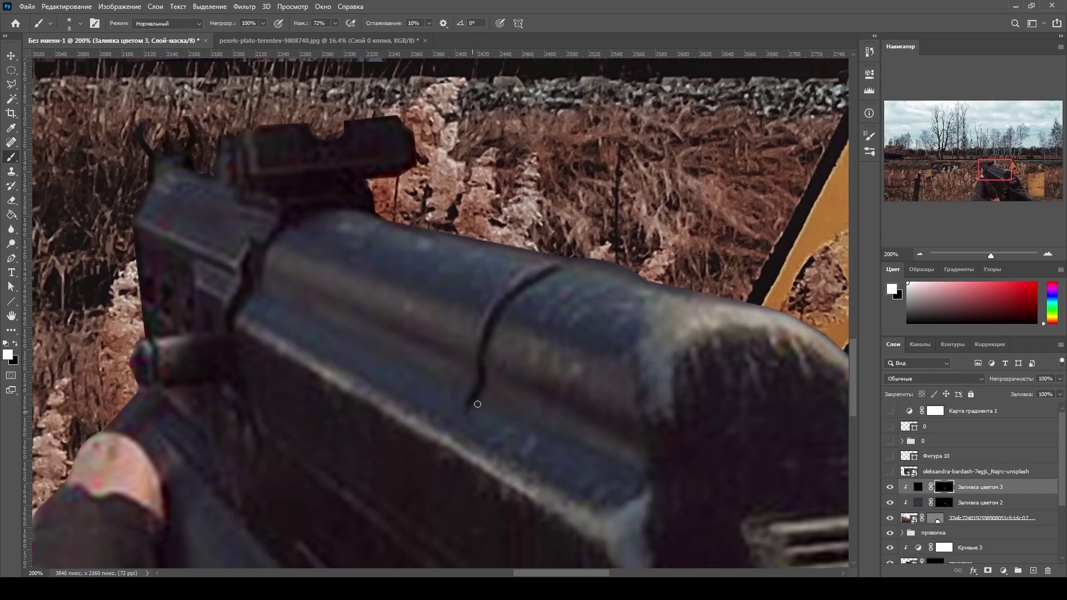
key("bracketleft")
left_click_drag(477, 404, 566, 393)
left_click_drag(500, 434, 500, 361)
mouse_move(484, 401)
left_mouse_down()
mouse_move(504, 328)
mouse_move(424, 147)
left_mouse_up()
left_click_drag(582, 428, 737, 405)
left_click_drag(580, 303, 547, 280)
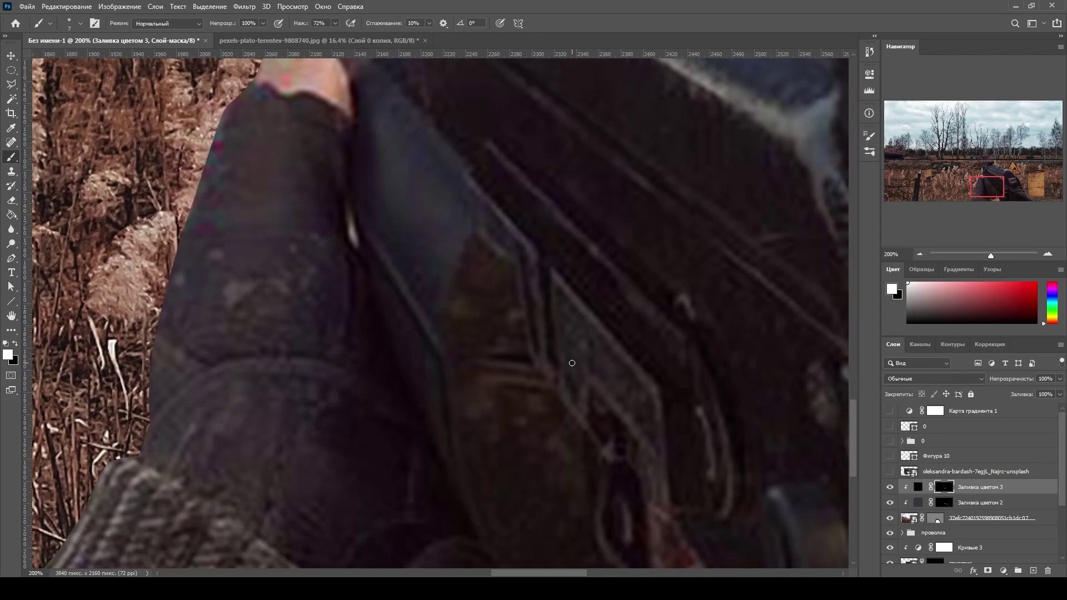
left_click_drag(608, 503, 544, 347)
scroll(544, 347, "down", 2)
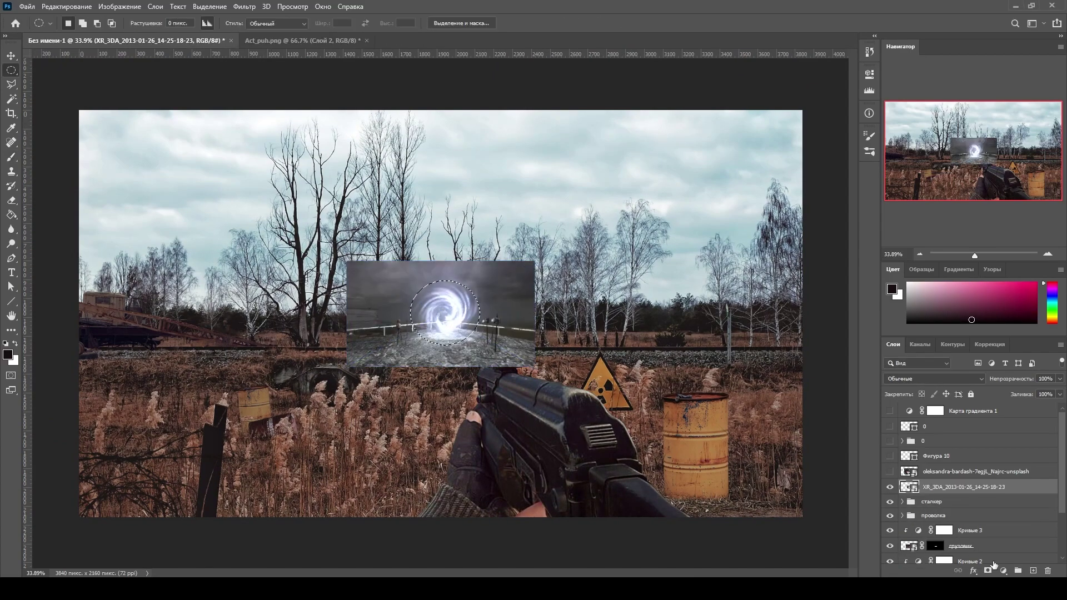
Move the portal onto the concrete opening and mask away its left and top edges
left_click_drag(329, 359, 335, 385)
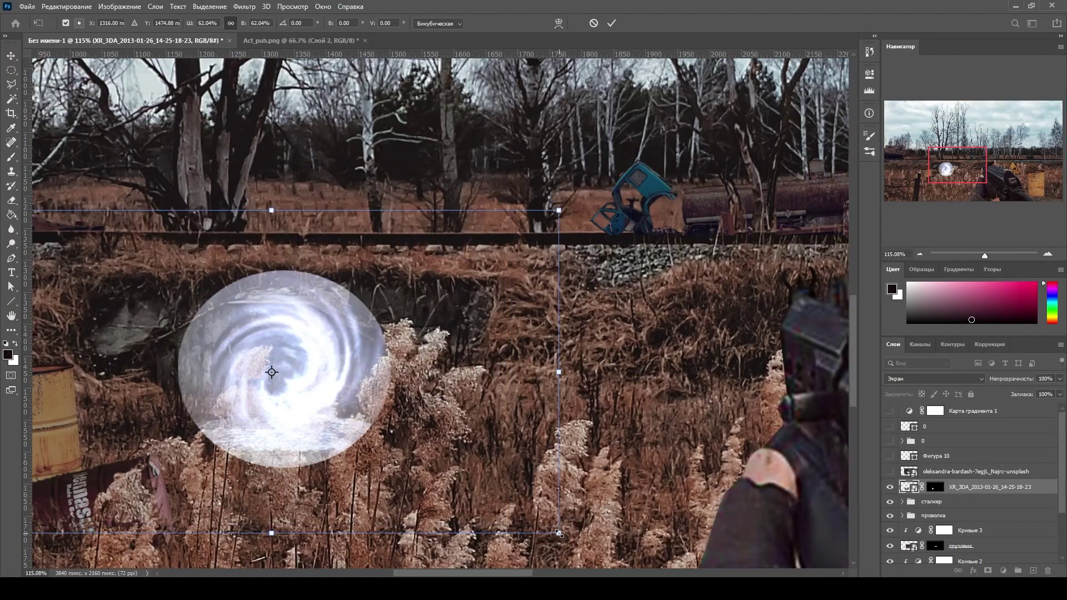
key("bracketright")
key("bracketright")
key("bracketright")
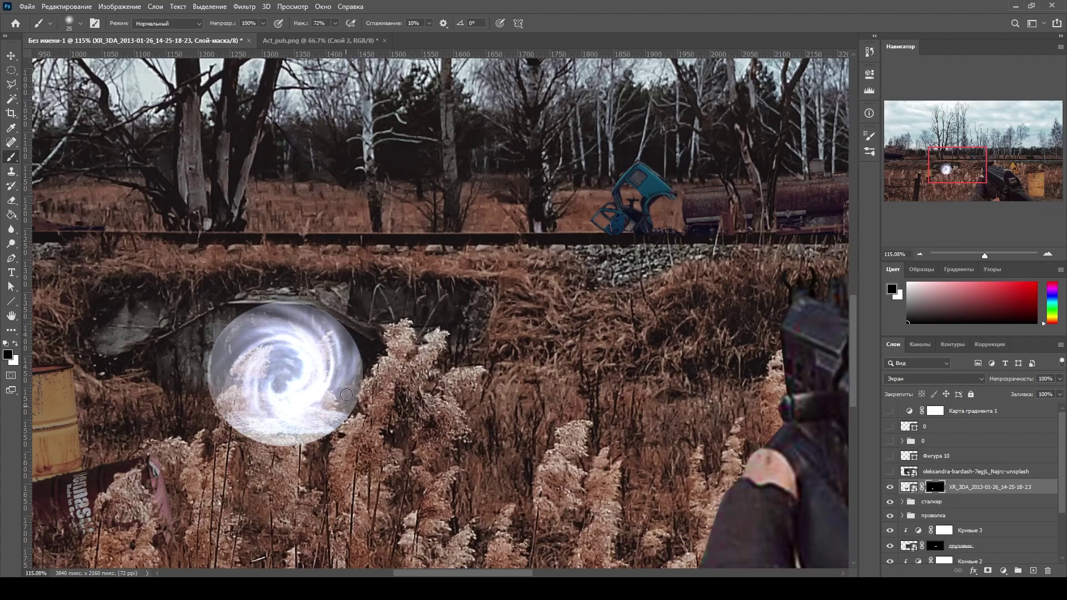
left_click_drag(244, 308, 327, 431)
mouse_move(210, 344)
left_mouse_down()
mouse_move(323, 322)
mouse_move(280, 313)
left_mouse_up()
key("bracketleft")
key("bracketleft")
key("bracketleft")
key("bracketright")
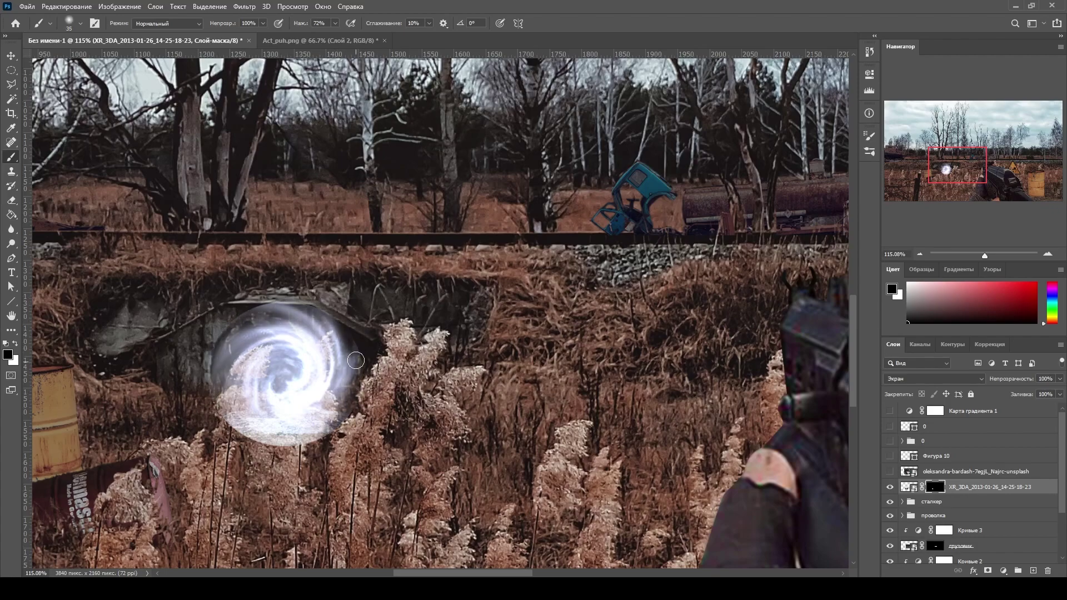
mouse_move(245, 344)
left_mouse_down()
mouse_move(224, 376)
mouse_move(329, 398)
mouse_move(239, 394)
mouse_move(262, 356)
left_mouse_up()
key("bracketright")
key("bracketright")
key("bracketleft")
Reveal swirl glow right of the central reed and hide the portal's outer edges
scroll(311, 355, "up", 2)
mouse_move(334, 361)
left_mouse_down()
mouse_move(366, 313)
mouse_move(366, 351)
mouse_move(386, 316)
left_mouse_up()
key("bracketleft")
key("bracketleft")
key("bracketleft")
key("bracketleft")
key("x")
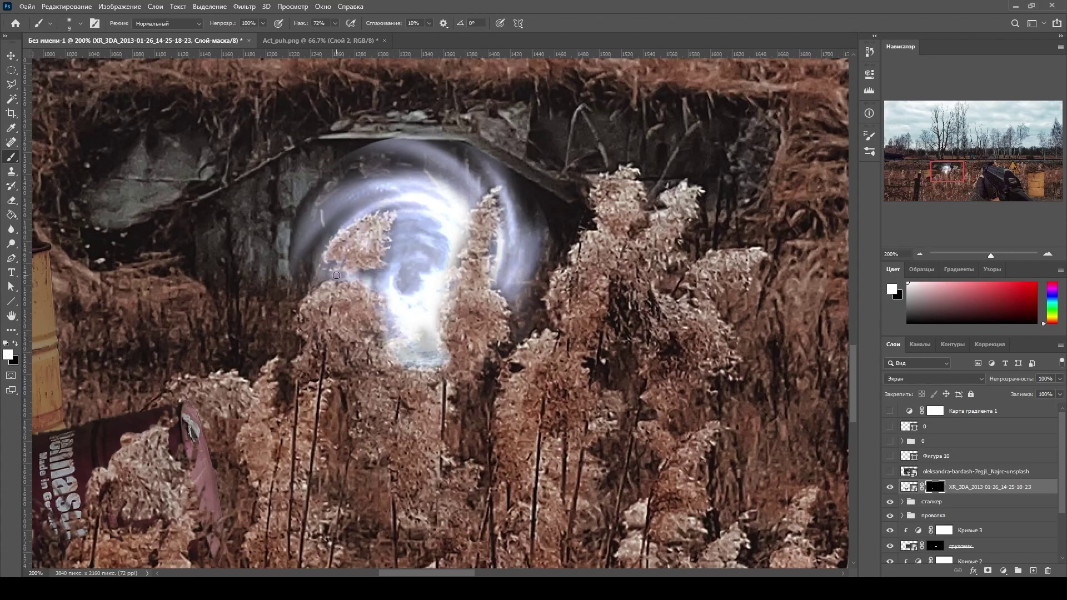
left_click_drag(336, 275, 381, 311)
mouse_move(492, 267)
left_mouse_down()
mouse_move(492, 233)
mouse_move(526, 228)
left_mouse_up()
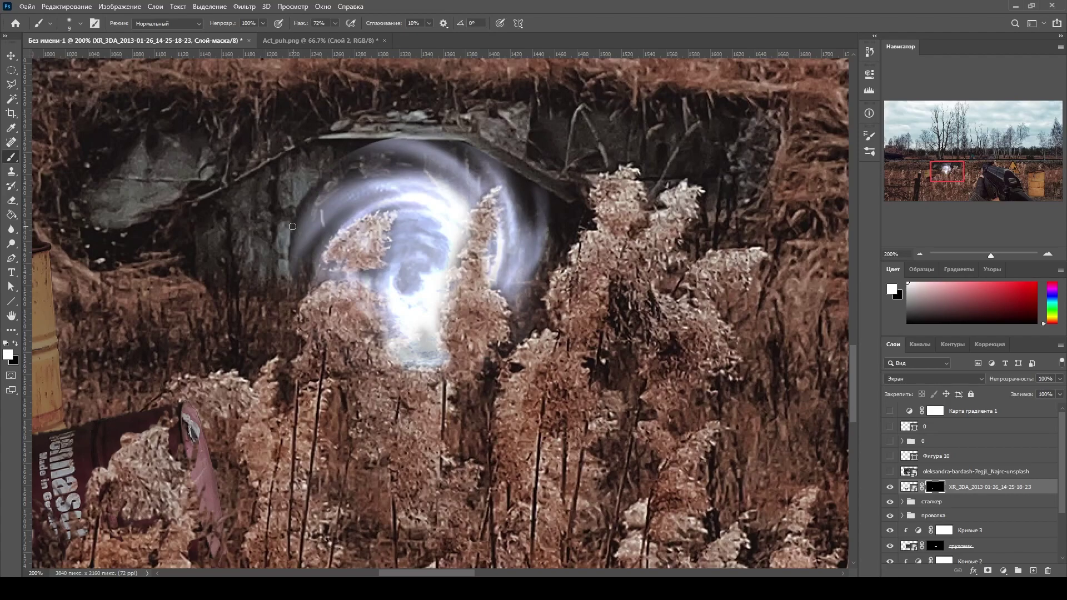
key("x")
mouse_move(292, 227)
left_mouse_down()
mouse_move(423, 150)
mouse_move(539, 234)
left_mouse_up()
Shrink the portal around its centre and refine its mask, fading the swirl's right edge
key("ctrl+t")
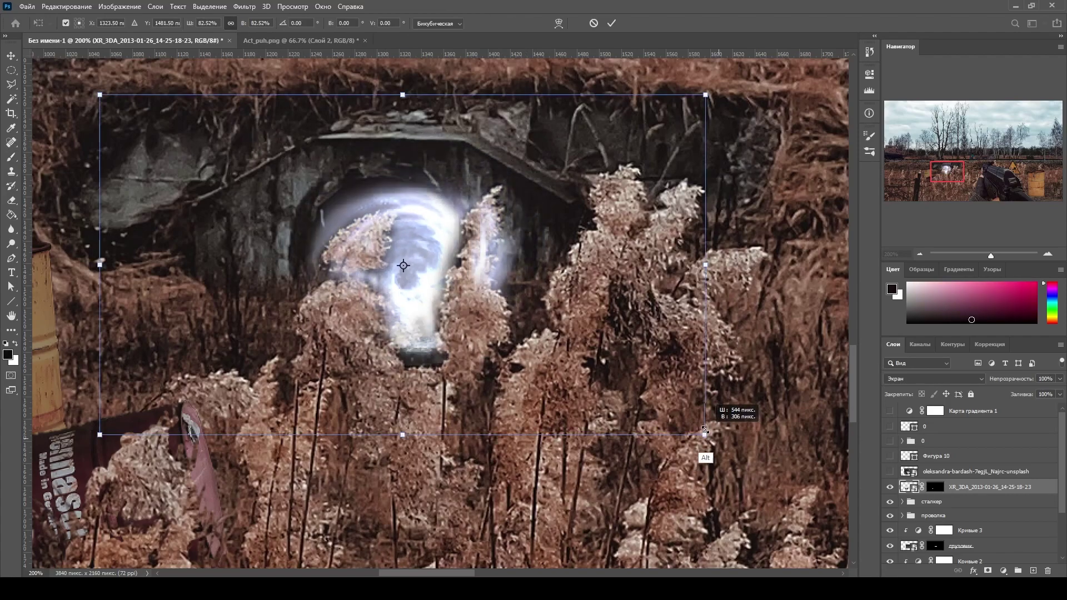
left_click_drag(705, 430, 627, 389)
key("Return")
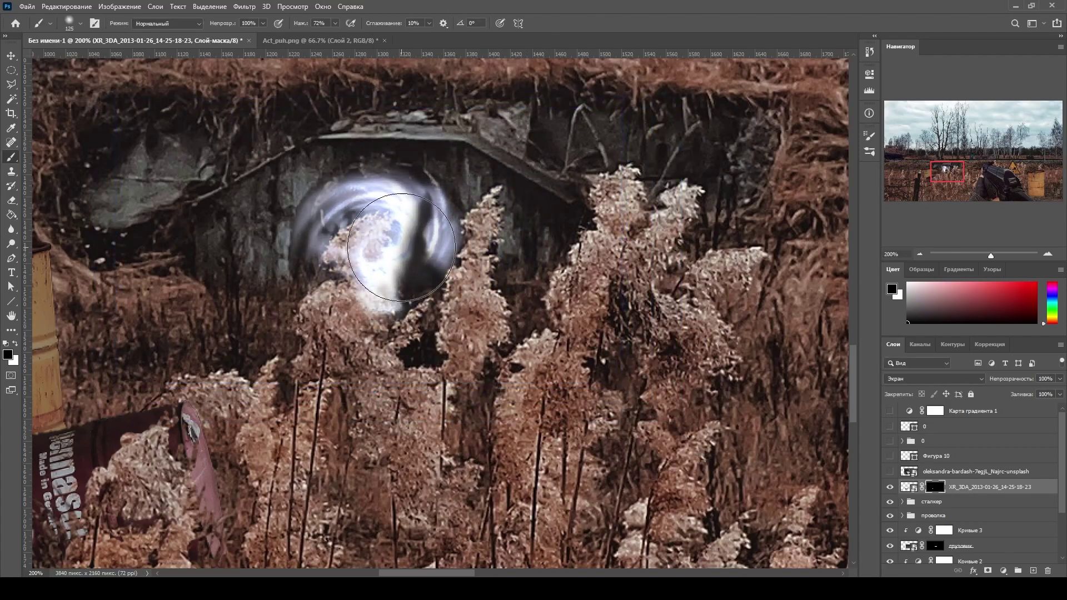
key("x")
left_click_drag(405, 202, 346, 285)
key("bracketleft")
key("bracketleft")
key("bracketleft")
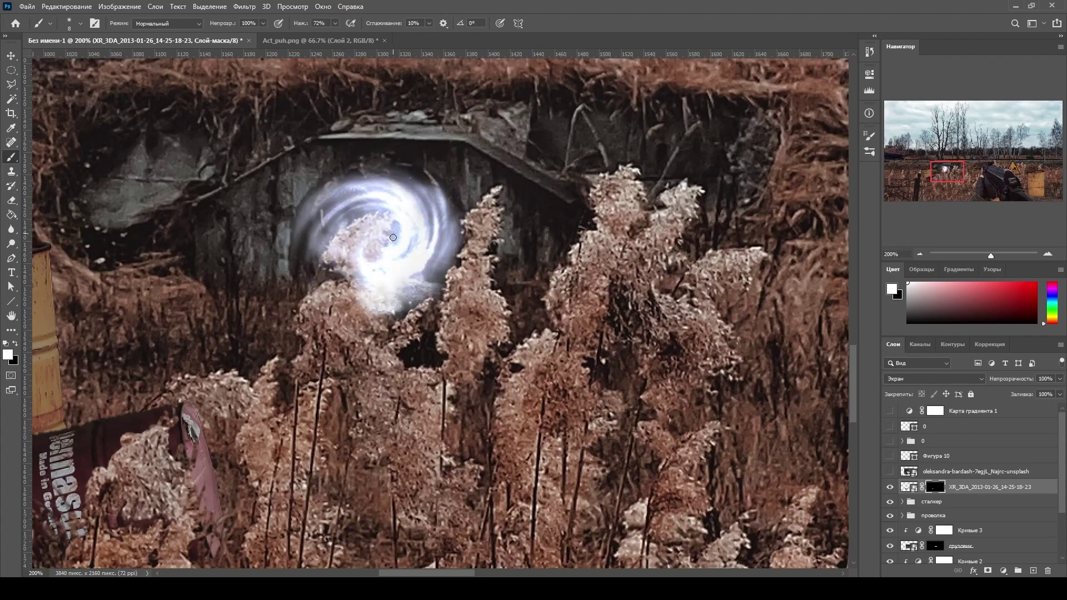
key("x")
mouse_move(450, 175)
left_mouse_down()
mouse_move(440, 256)
mouse_move(365, 308)
left_mouse_up()
Scroll across the composite, then open the flying-birds photo as a new document
key("bracketright")
key("bracketright")
key("bracketright")
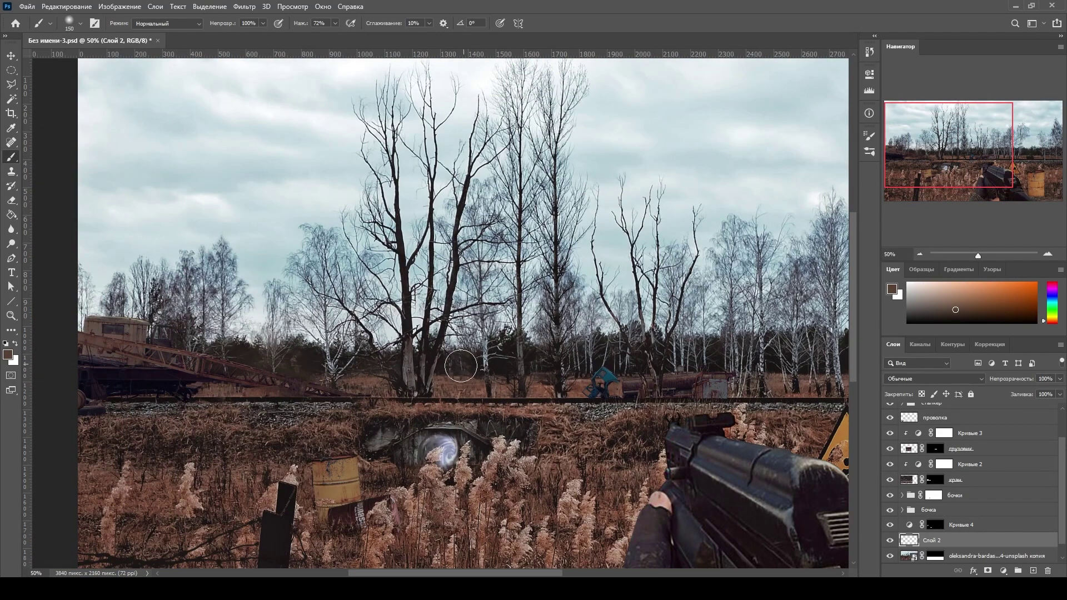
scroll(654, 375, "right", 3)
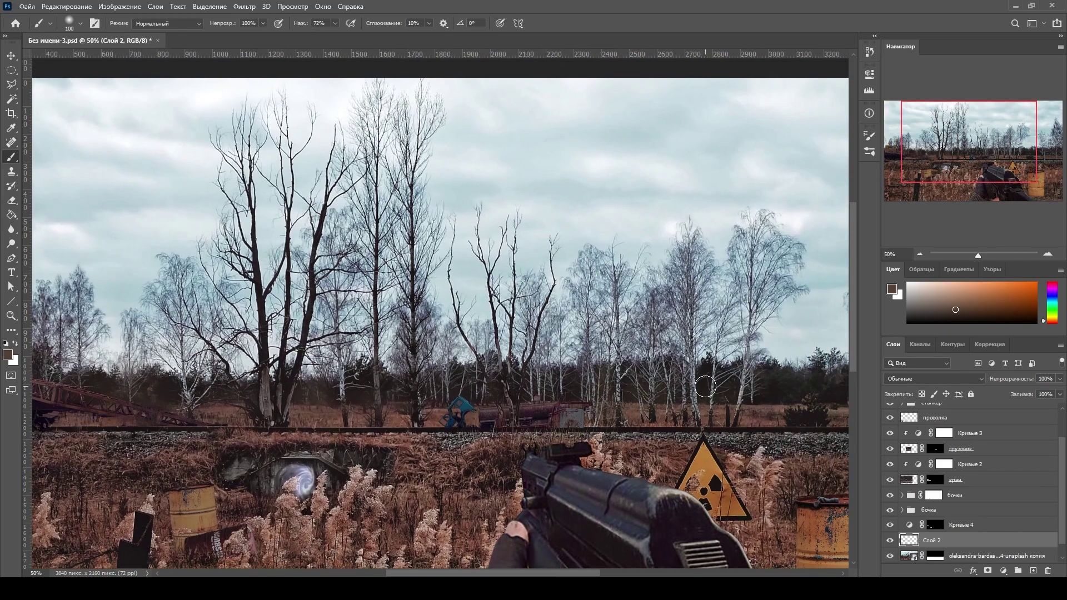
scroll(723, 395, "right", 3)
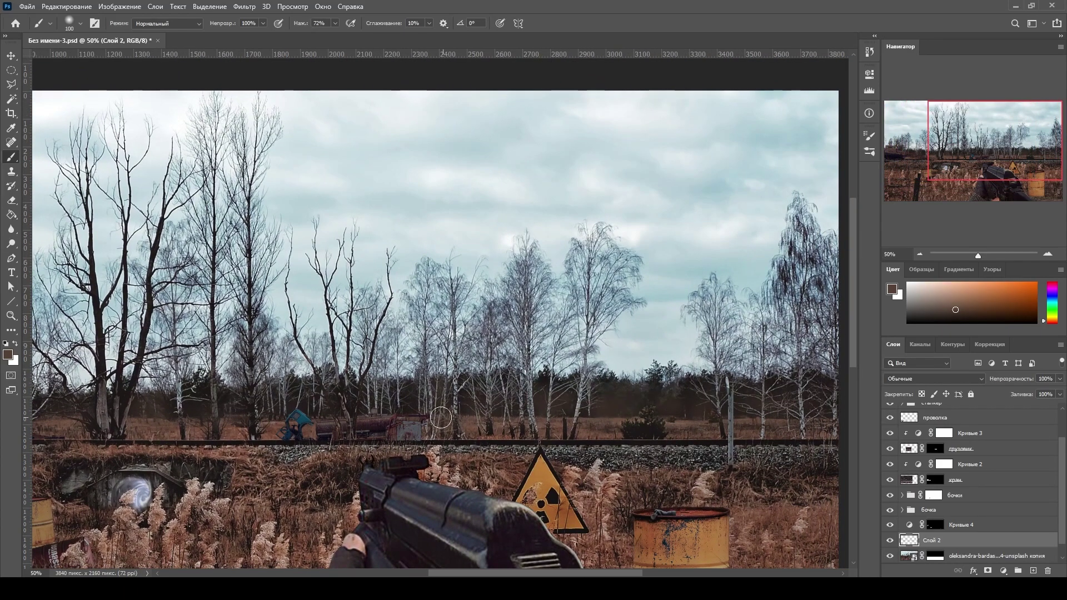
scroll(556, 395, "left", 3)
scroll(278, 384, "left", 3)
scroll(207, 380, "down", 1)
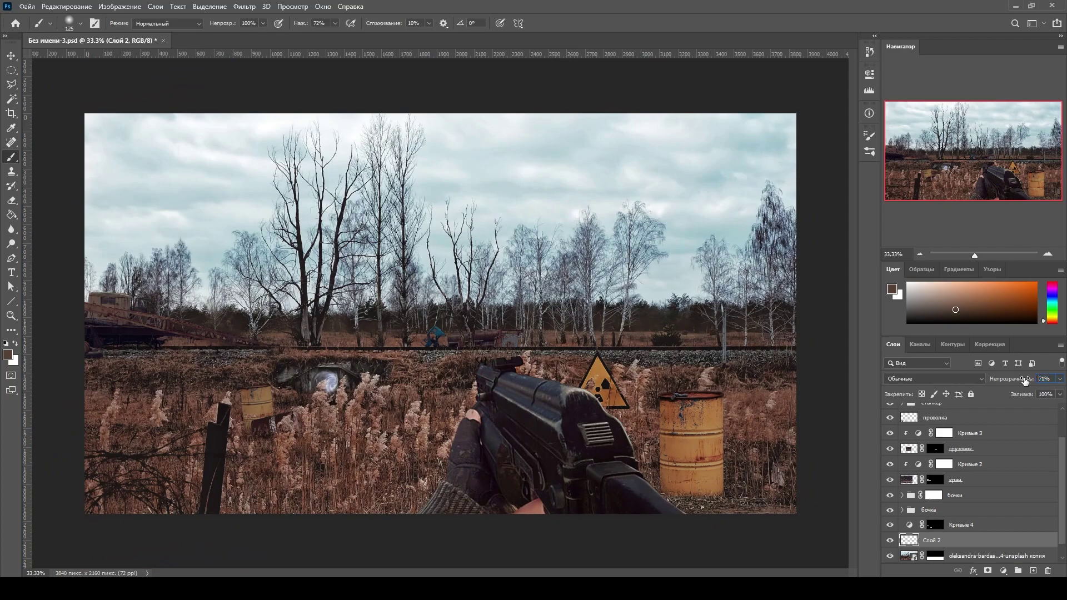
left_click_drag(317, 37, 317, 39)
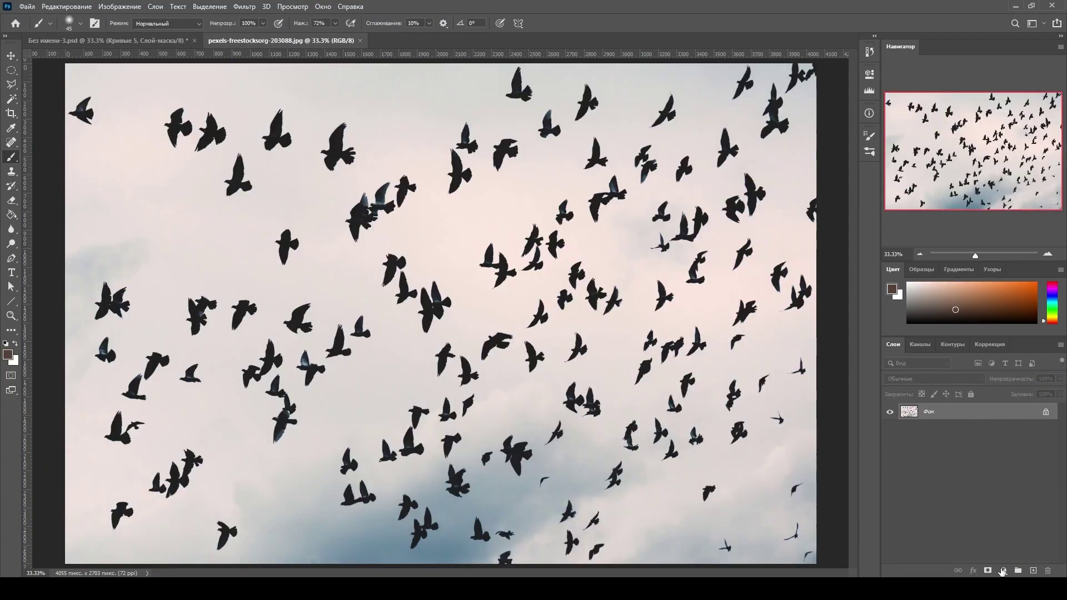
Add a Curves layer brightening the birds, then shrink one crow group and raise it into the sky
left_click(1003, 572)
left_click(953, 430)
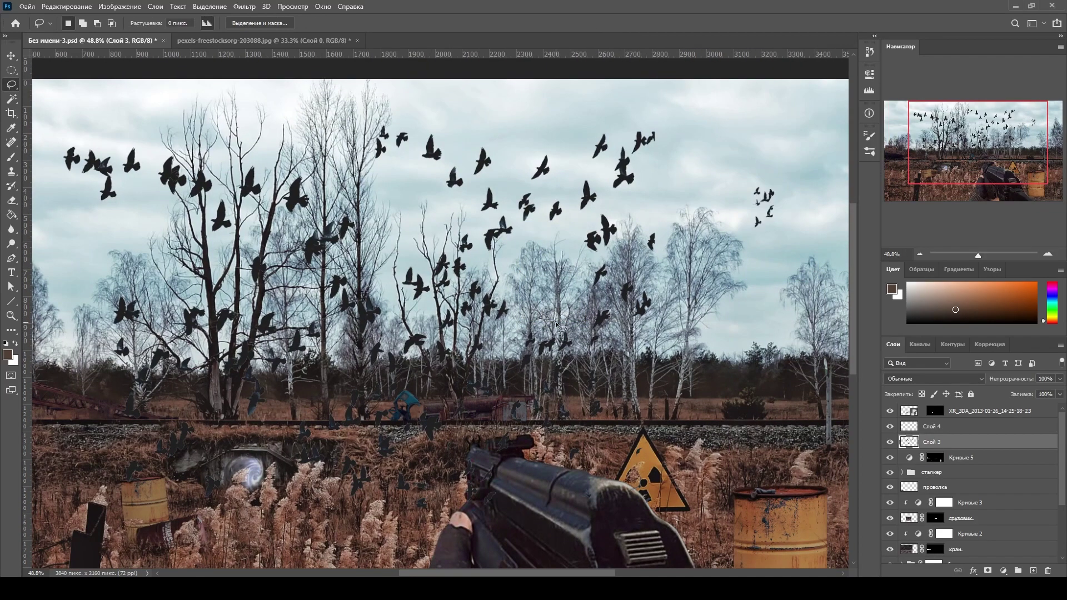
mouse_move(548, 318)
left_mouse_down()
mouse_move(548, 343)
mouse_move(806, 311)
left_mouse_up()
key("ctrl+t")
left_click_drag(527, 335, 505, 315)
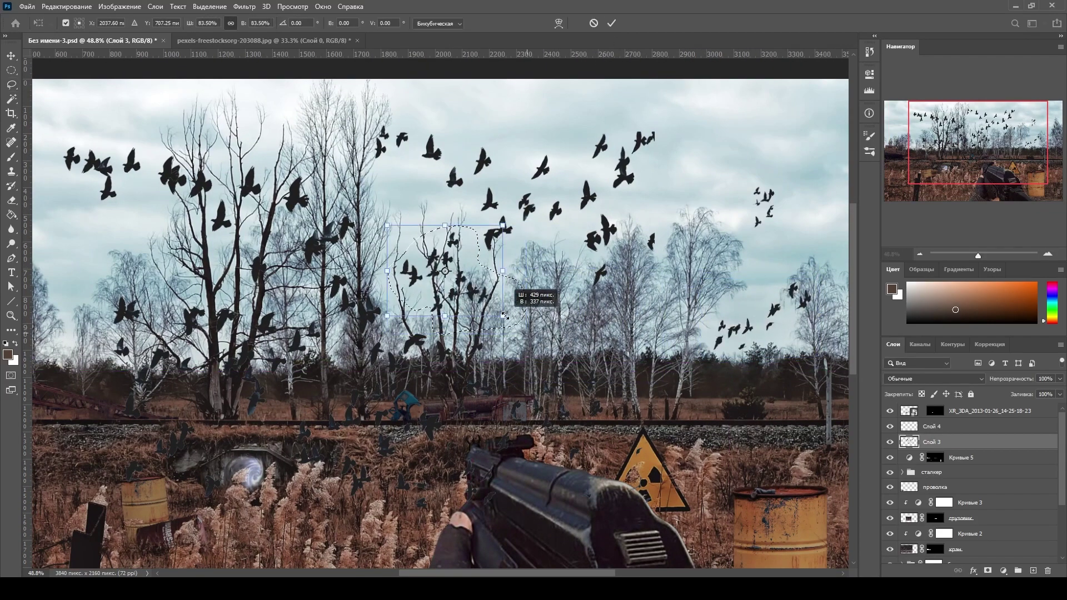
left_click_drag(437, 284, 573, 142)
key("Return")
key("ctrl+d")
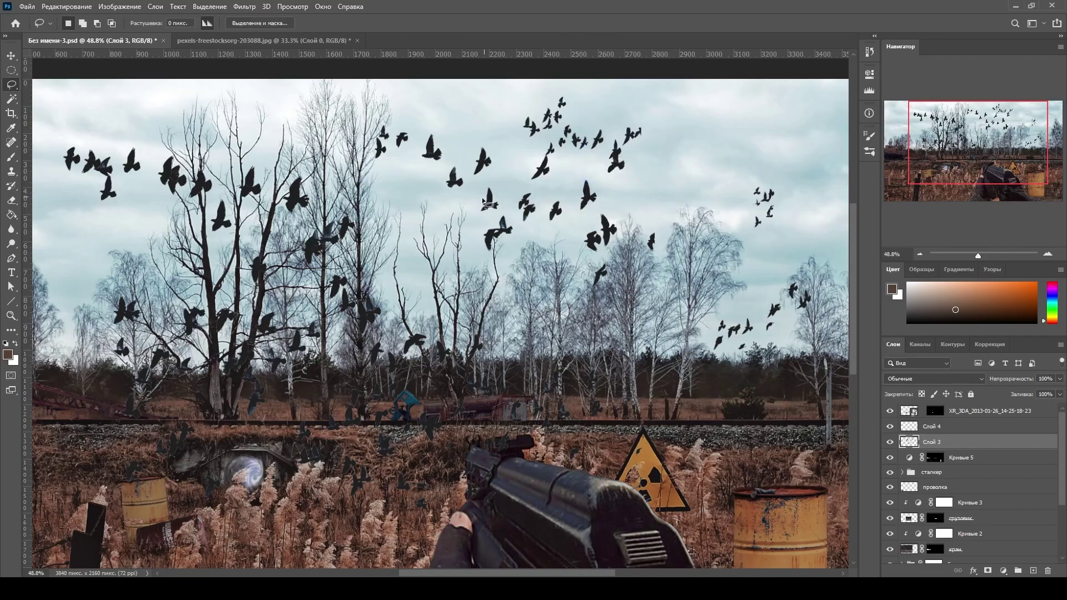
Shrink a second crow group to about 40% and shift it down and right
left_click_drag(512, 197, 514, 203)
key("ctrl+t")
left_click_drag(512, 159, 572, 191)
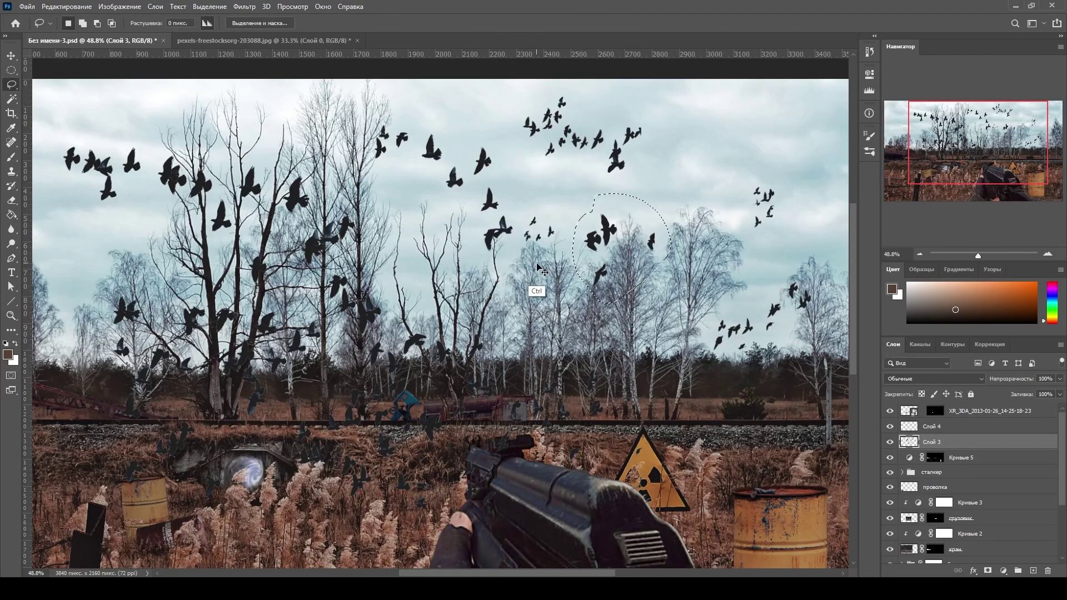
left_click_drag(600, 233, 608, 255)
key("Return")
Shrink the lower crows into the upper-left sky and near the central trees
left_click_drag(444, 334, 517, 297)
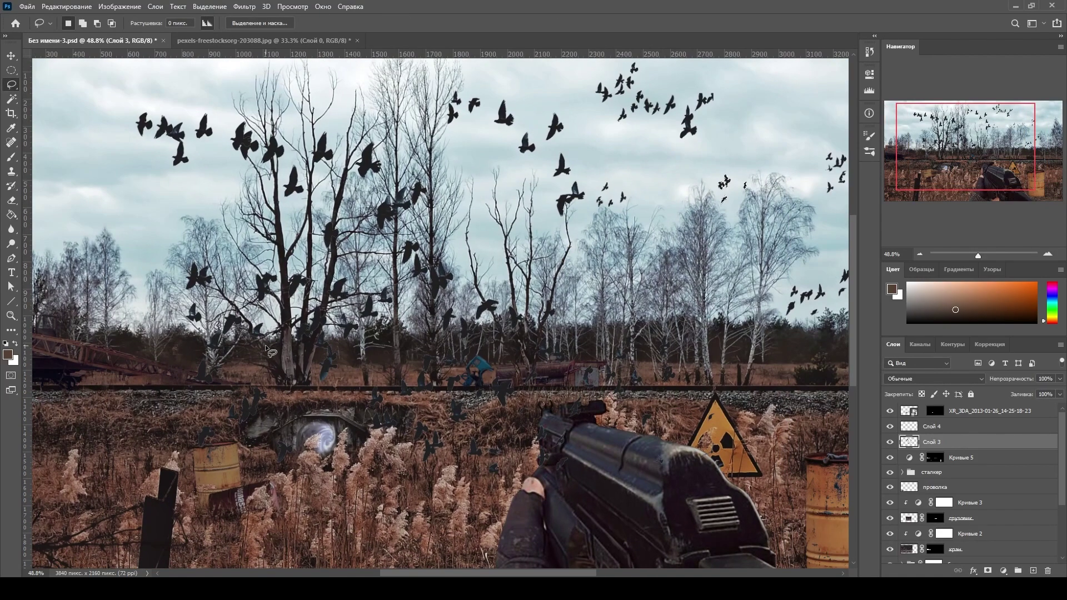
mouse_move(517, 453)
left_mouse_down()
mouse_move(375, 376)
mouse_move(520, 389)
left_mouse_up()
key("ctrl+t")
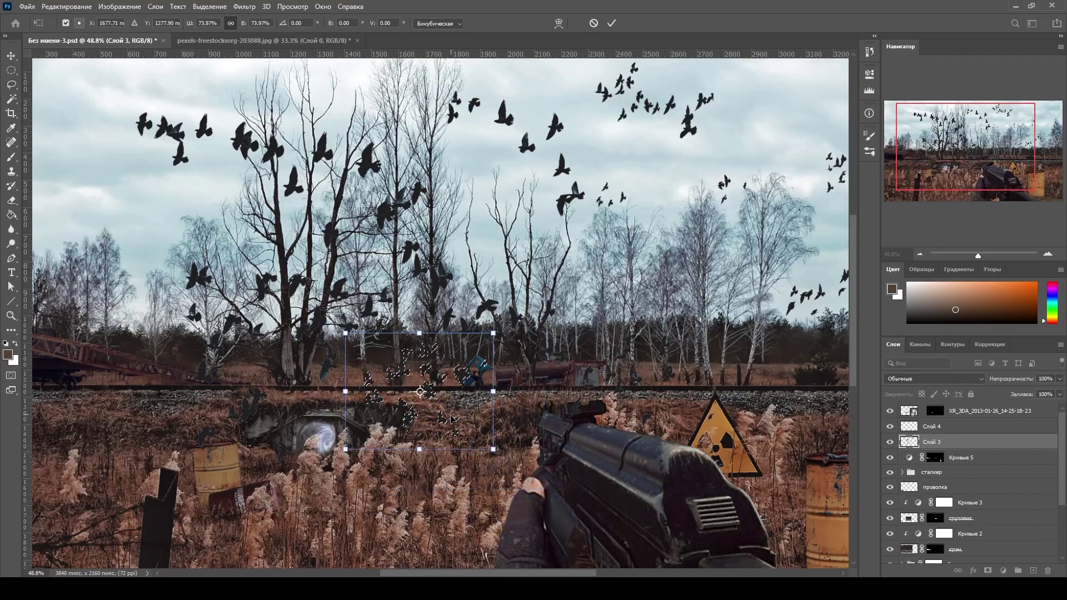
mouse_move(445, 423)
left_mouse_down()
mouse_move(153, 222)
mouse_move(208, 239)
mouse_move(229, 268)
left_mouse_up()
key("Return")
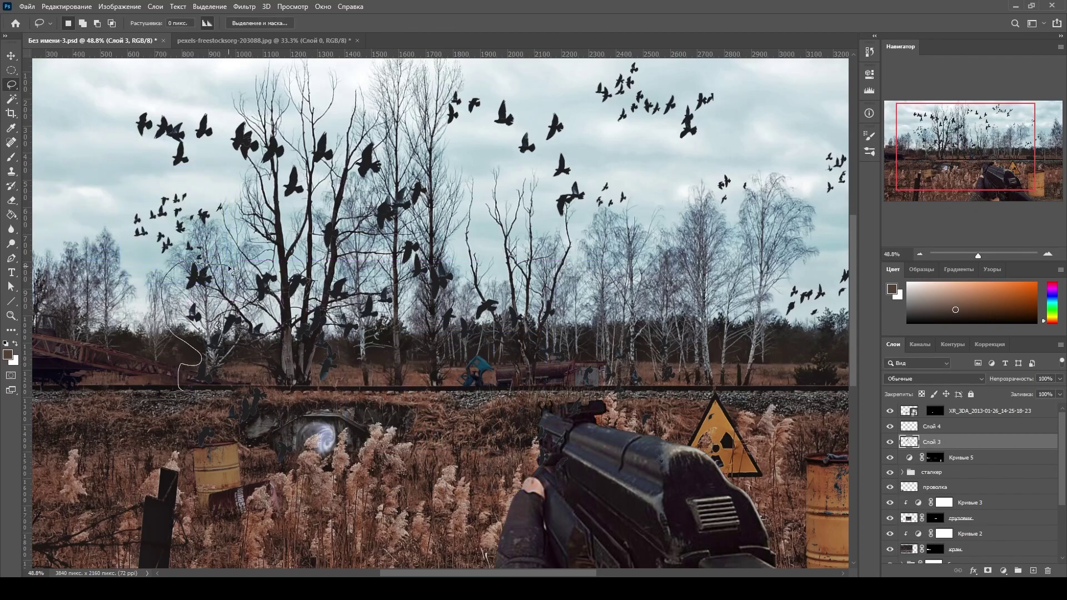
key("ctrl+t")
left_click_drag(289, 361, 478, 258)
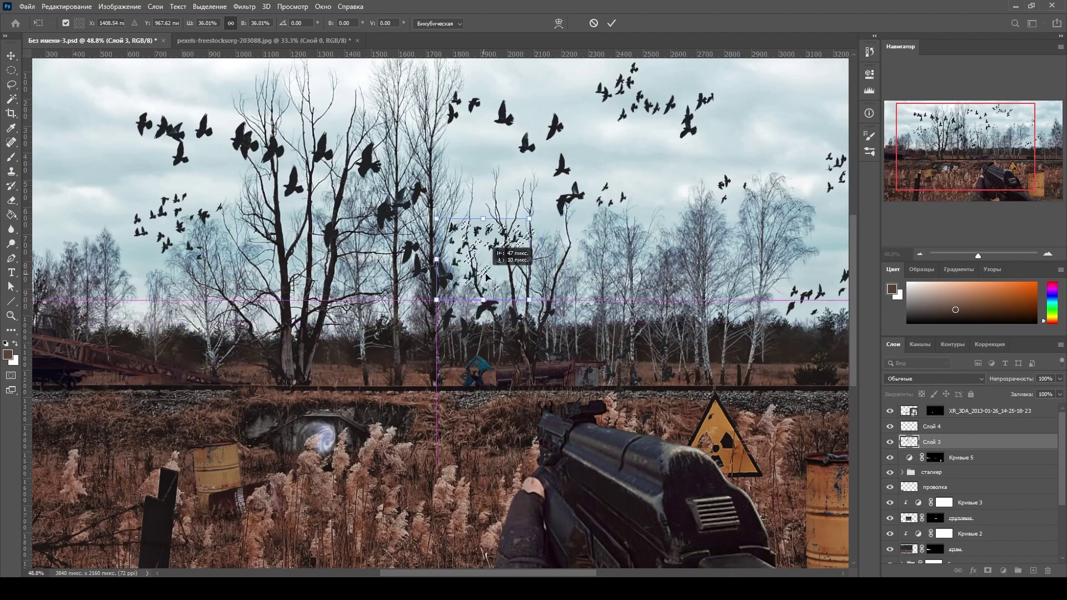
key("Return")
Move crows beside the right birches, delete some, and reposition single crows across the sky
mouse_move(574, 326)
left_mouse_down()
mouse_move(424, 325)
mouse_move(439, 312)
left_mouse_up()
left_click_drag(489, 317, 675, 266)
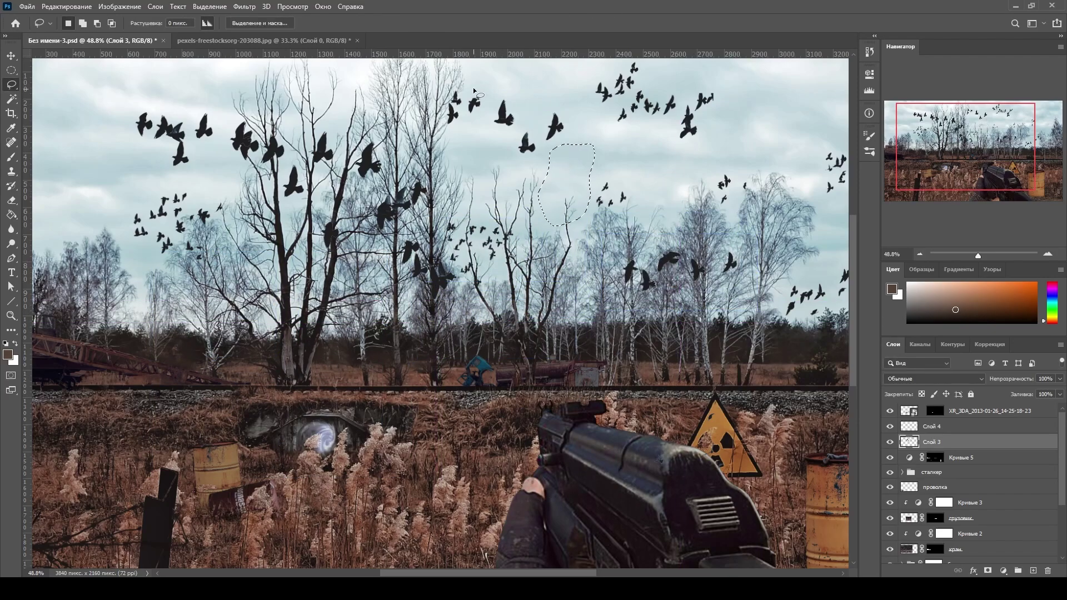
left_click_drag(483, 85, 481, 87)
key("Delete")
left_click_drag(334, 111, 340, 142)
mouse_move(356, 236)
left_mouse_down()
mouse_move(324, 221)
mouse_move(328, 247)
left_mouse_up()
key("ctrl+minus")
left_click_drag(669, 186, 712, 173)
Paint the Curves mask to darken the tree line and the top edge of the sky
left_click_drag(589, 142, 584, 183)
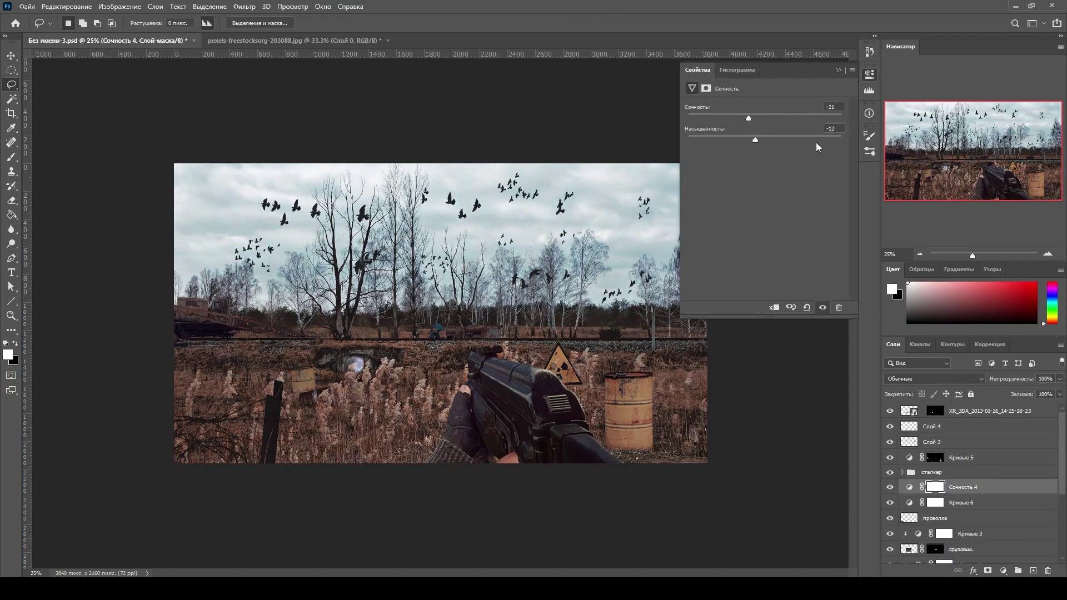
left_click_drag(178, 283, 676, 261)
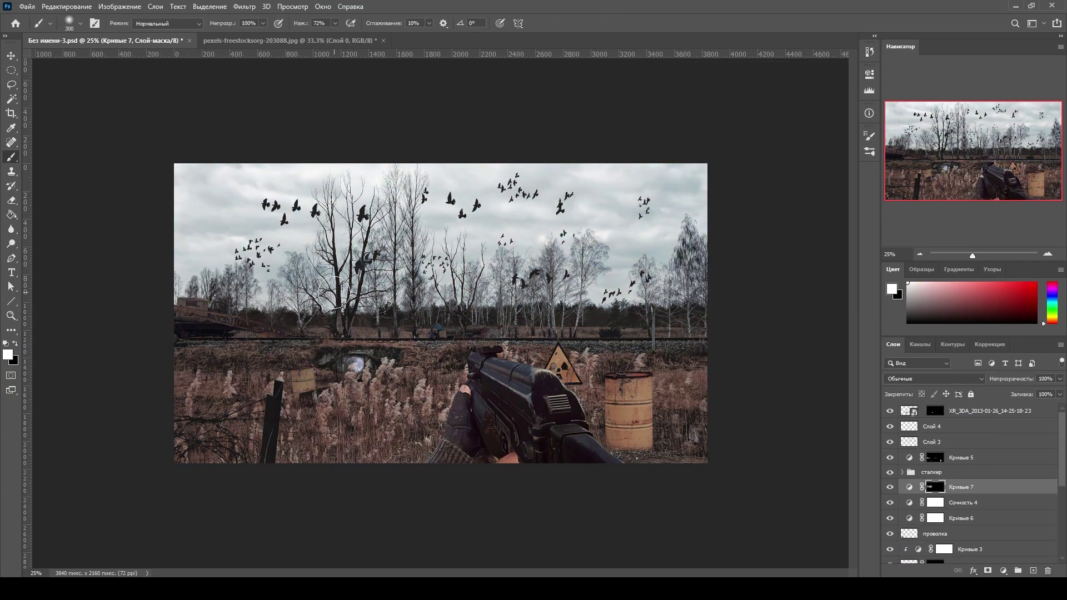
key("bracketleft")
key("bracketleft")
key("bracketleft")
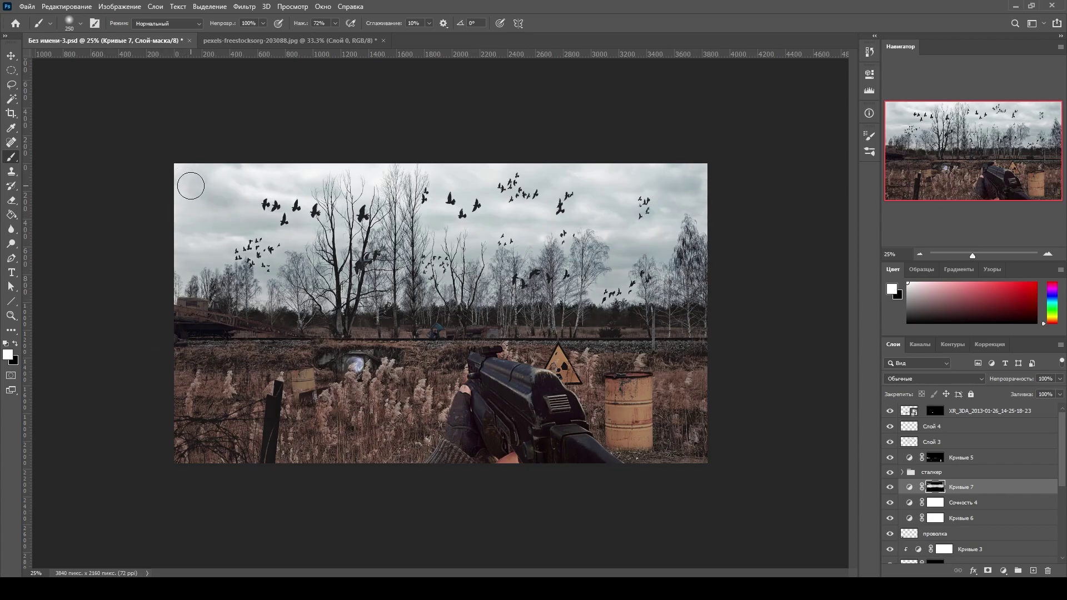
left_click_drag(184, 183, 667, 183)
Select the Сочность 4 adjustment below, set black as paint colour, and zoom in with a resized brush
key("alt+bracketleft")
key("x")
key("bracketleft")
key("bracketleft")
key("bracketleft")
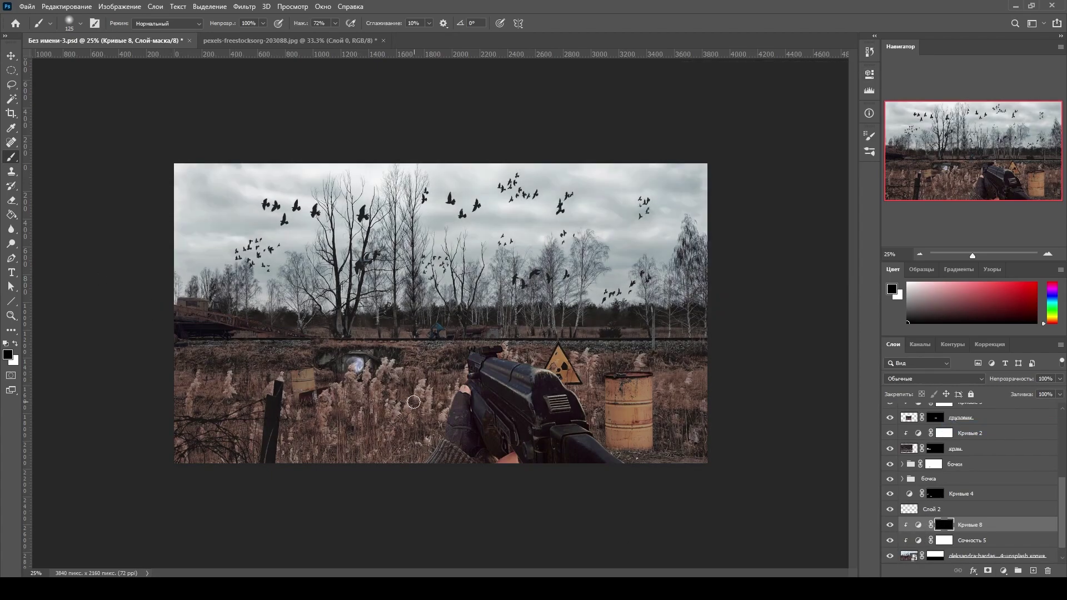
key("ctrl+equal")
key("bracketright")
key("bracketright")
key("bracketright")
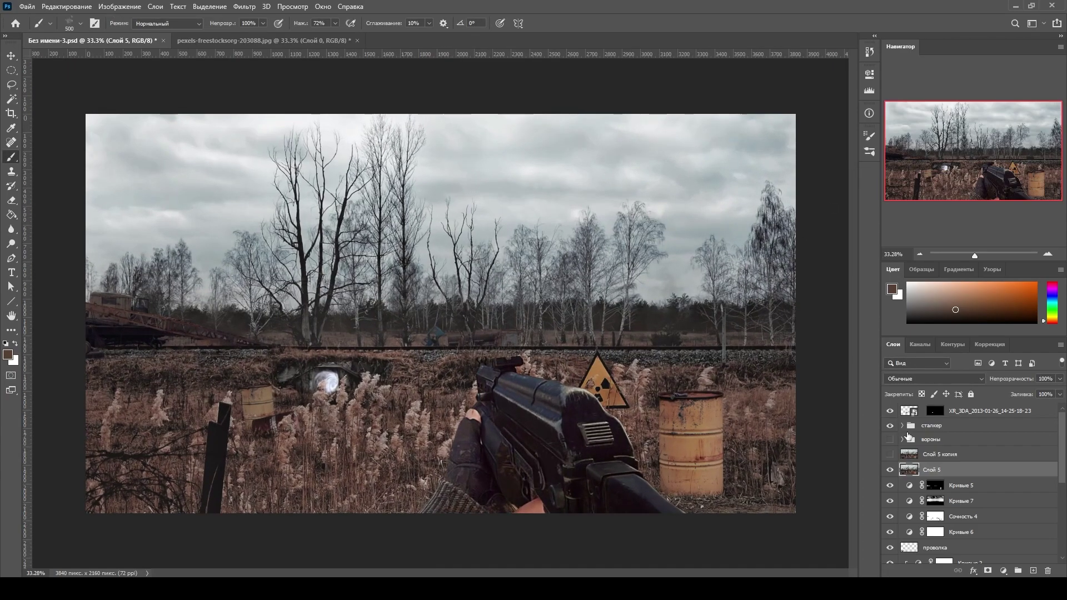
Show the вороны crow group and brush dark haze over the left, central and right sky
left_click(890, 439)
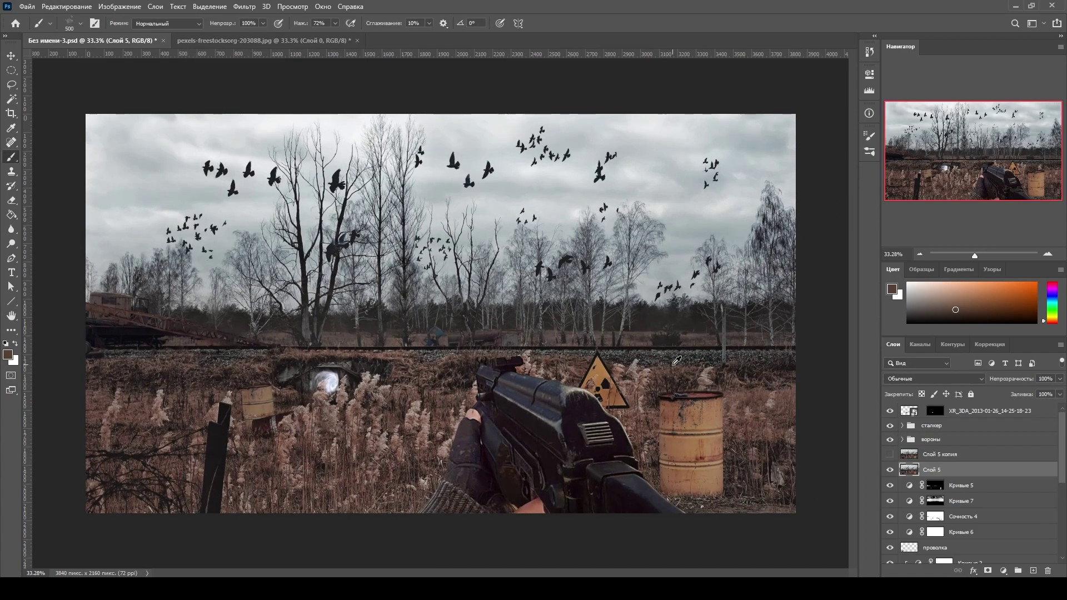
left_click_drag(112, 250, 150, 261)
left_click_drag(261, 289, 406, 341)
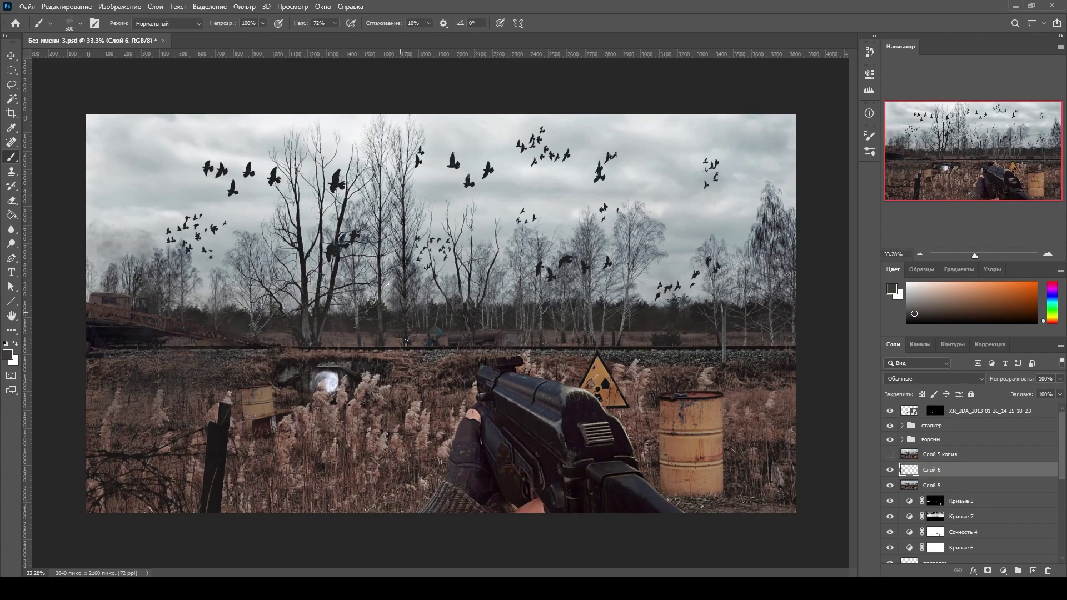
left_click_drag(742, 239, 759, 295)
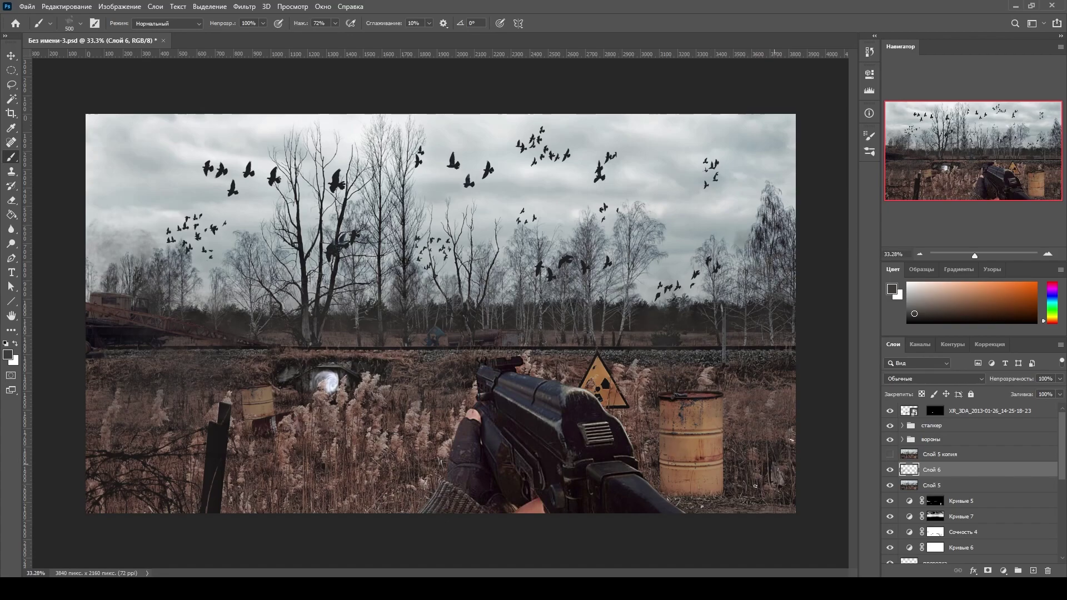
Mask the haze off the sky edges, add light horizon fog, and hide the portal glow and right barrel
left_click(988, 571)
left_click_drag(95, 238, 56, 261)
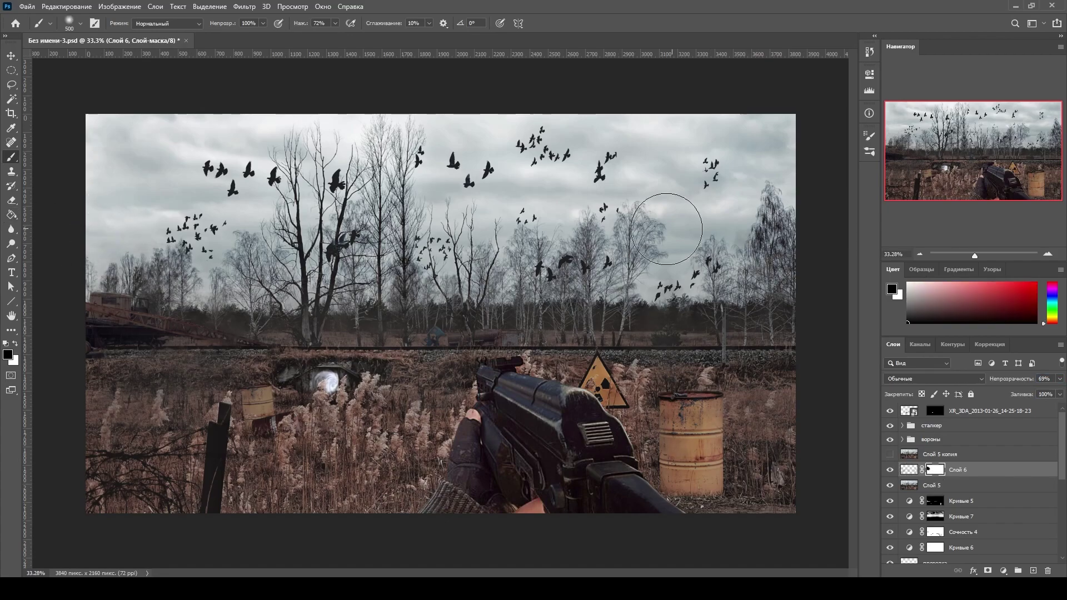
left_click_drag(684, 224, 745, 289)
key("ctrl+0")
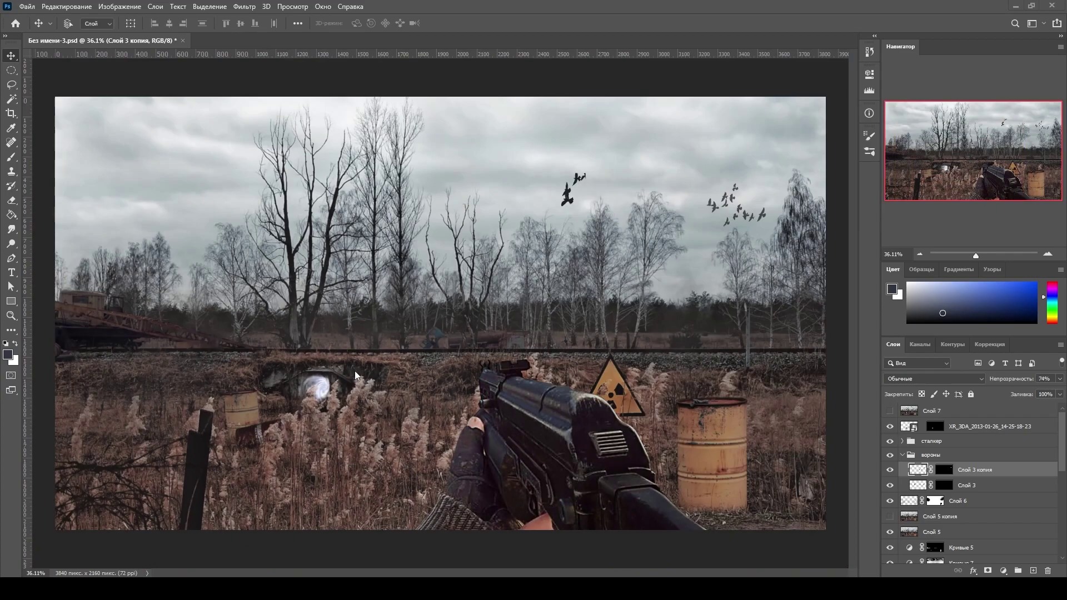
key("b")
key("bracketleft")
mouse_move(205, 339)
left_mouse_down()
mouse_move(414, 292)
mouse_move(689, 364)
left_mouse_up()
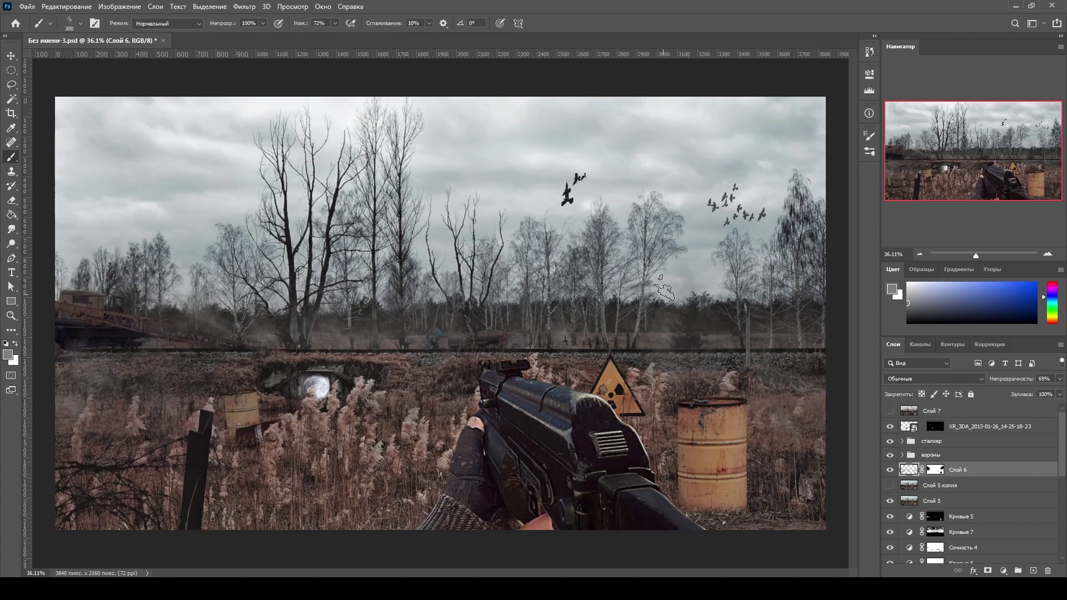
left_click(890, 426)
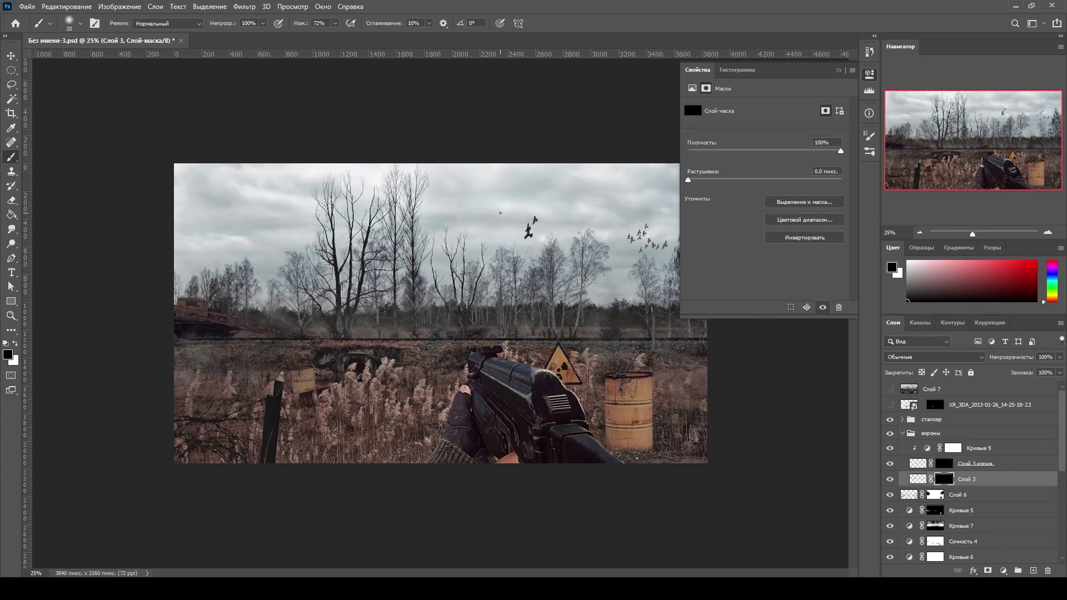
left_click(890, 449)
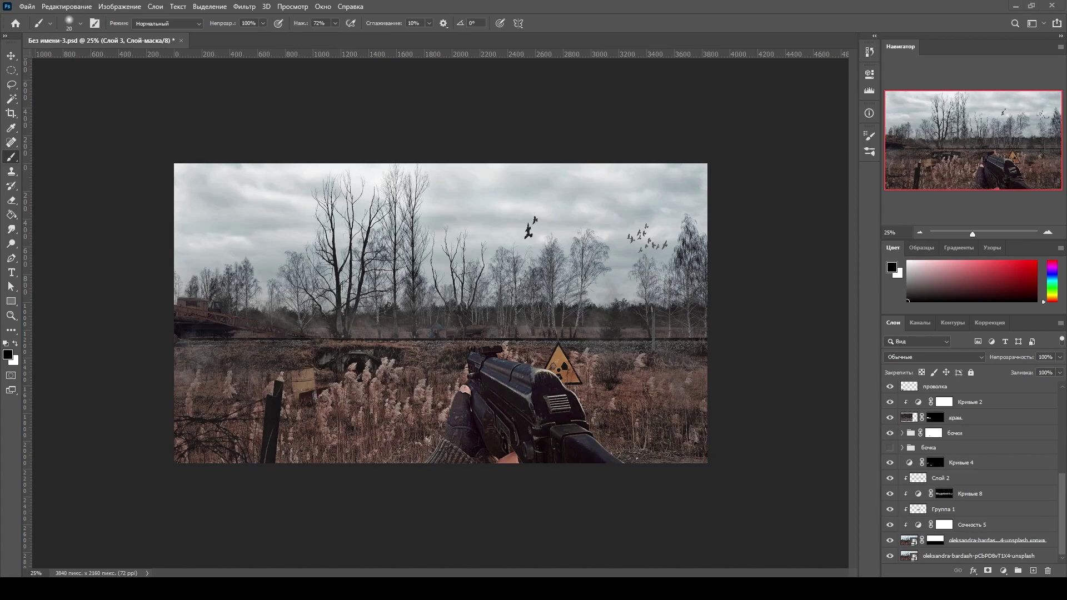
Place the lightning photo shrunk toward the lower right, crop it, and close the lightning document
left_click_drag(625, 373, 628, 372)
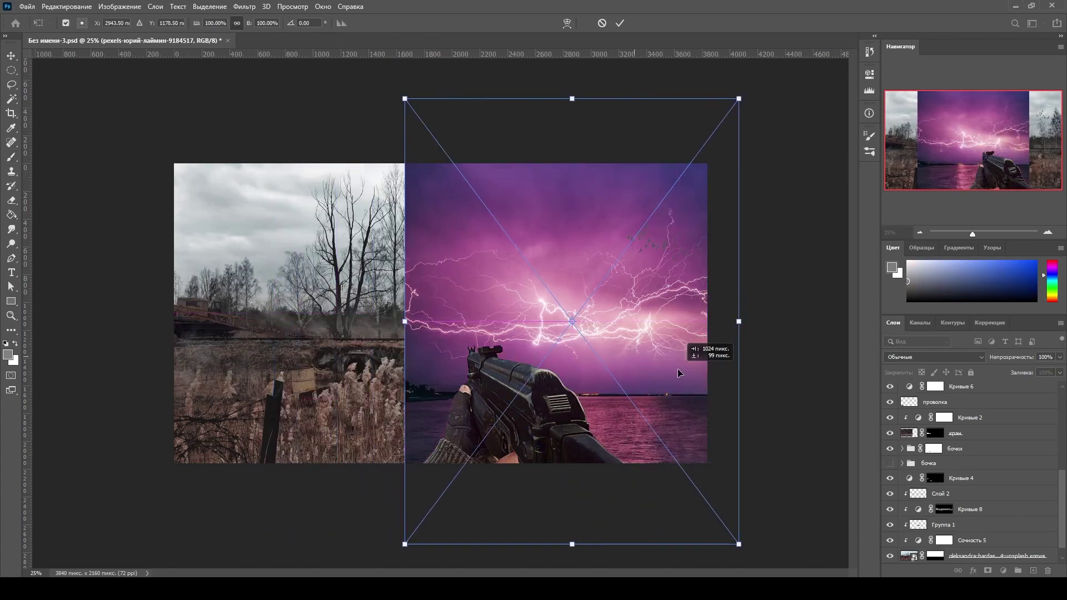
left_click_drag(744, 562, 657, 448)
left_click_drag(611, 361, 635, 392)
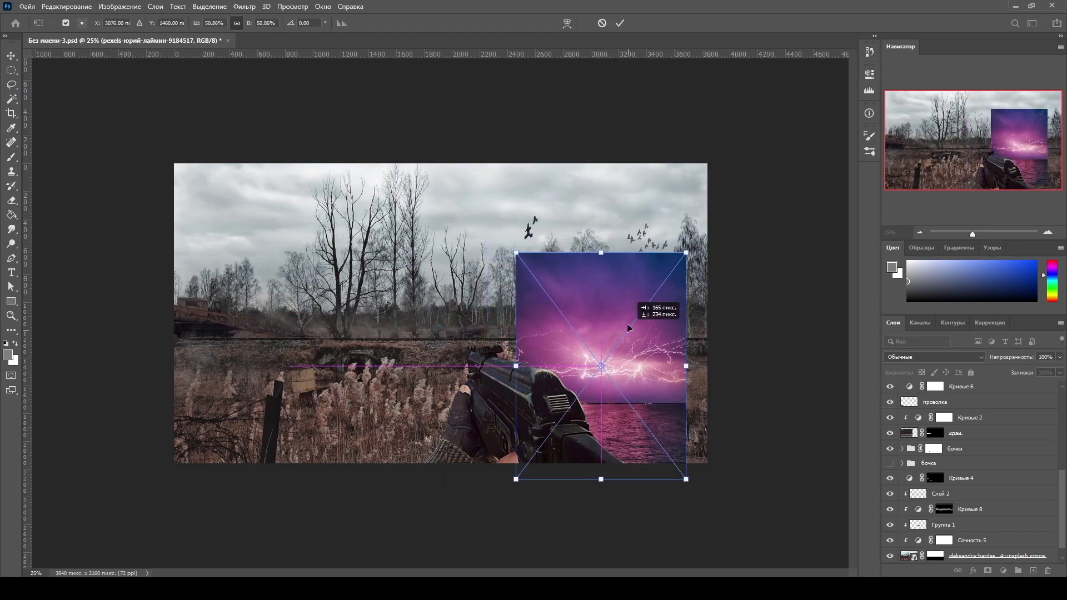
left_click(923, 388)
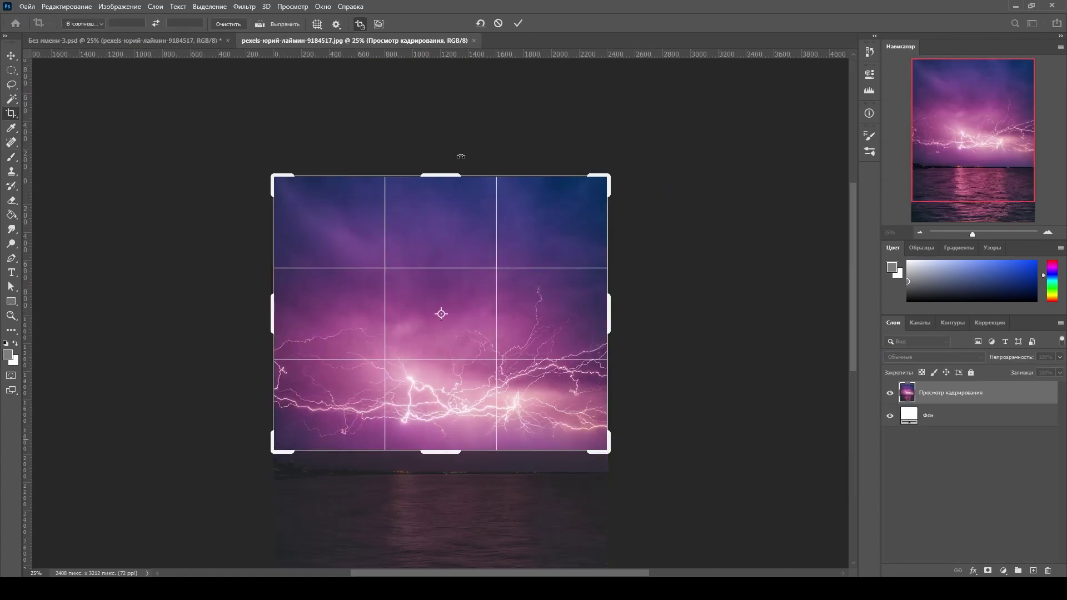
left_click(1005, 571)
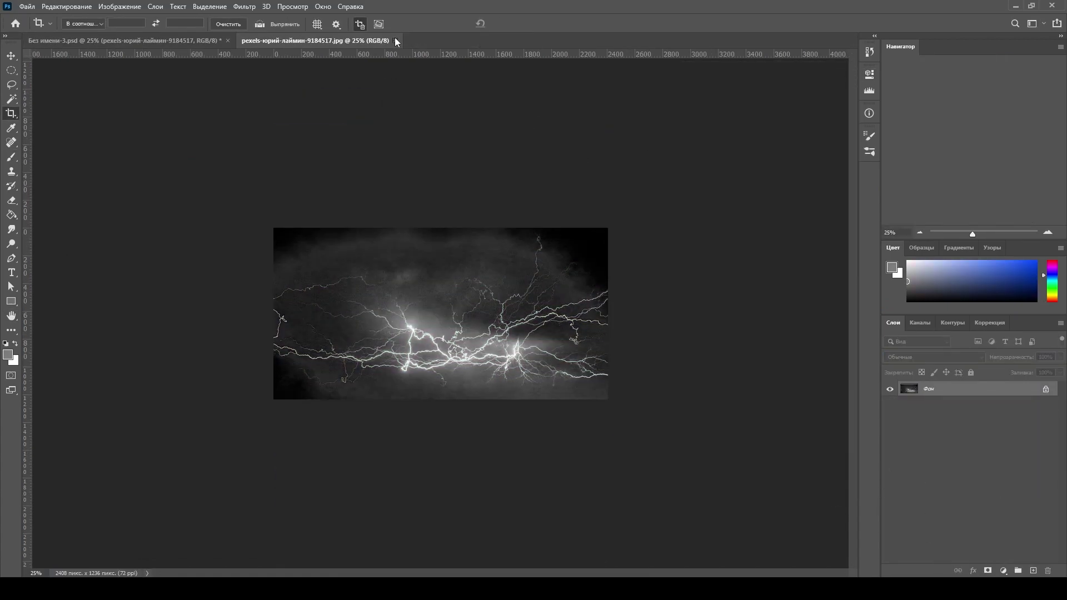
left_click(397, 40)
key("ctrl+t")
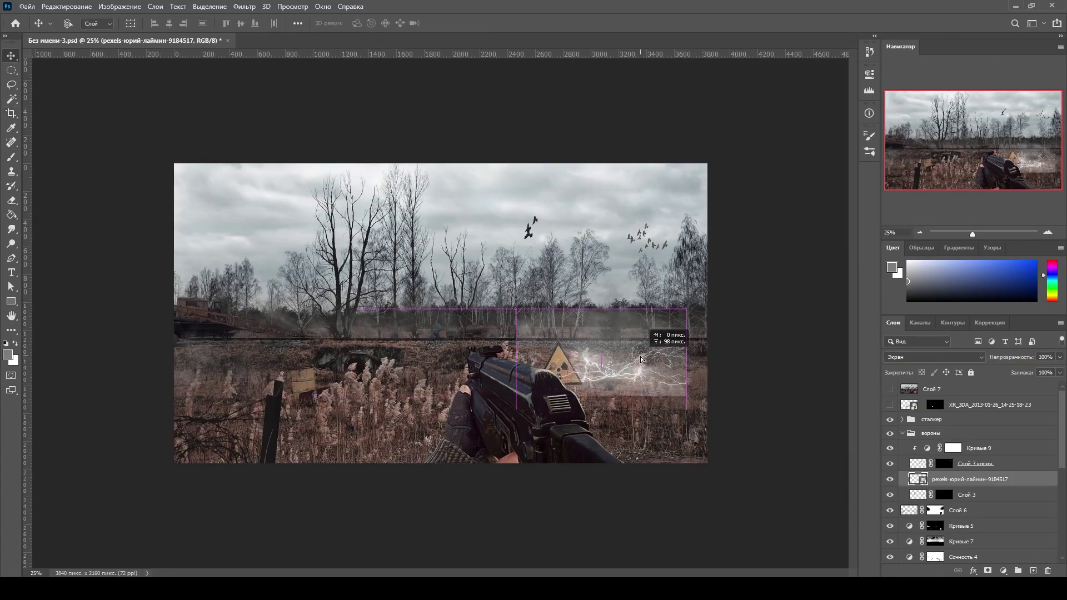
Stretch the lightning strip over the field and mask out its hard lower edge
left_click_drag(691, 370, 696, 400)
key("Return")
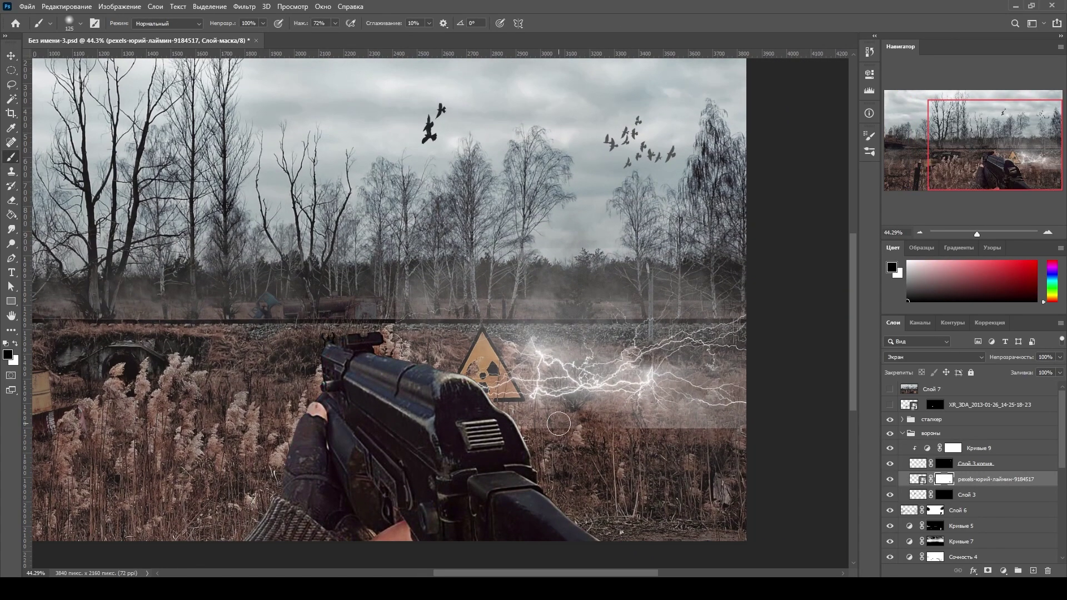
mouse_move(559, 425)
left_mouse_down()
mouse_move(435, 351)
mouse_move(656, 394)
left_mouse_up()
key("[")
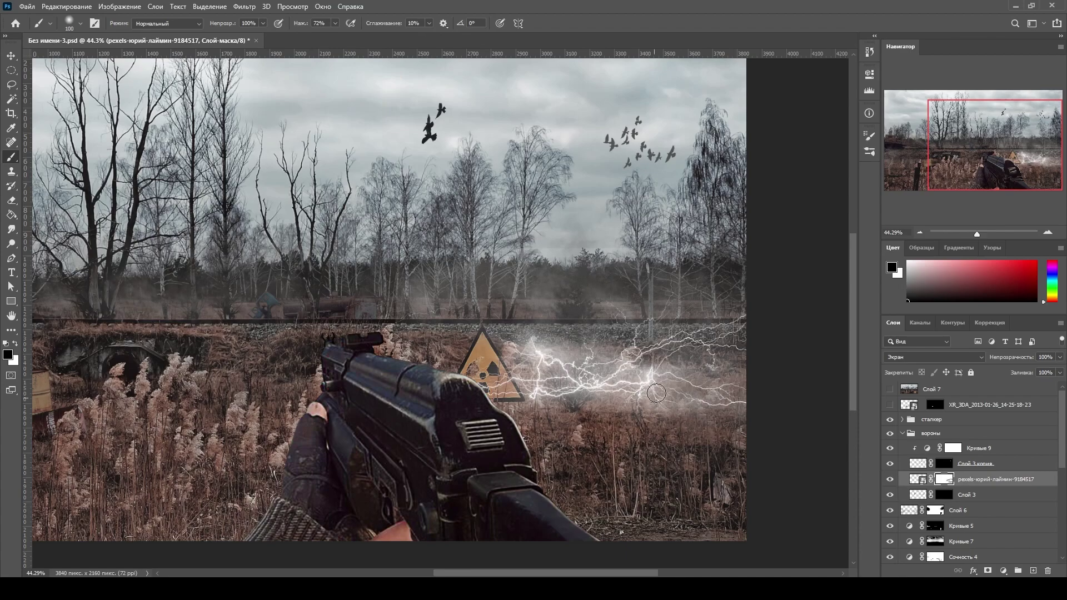
On a new layer, paint a curved and a short vertical white lightning strand with a fine brush
scroll(556, 401, "up", 1)
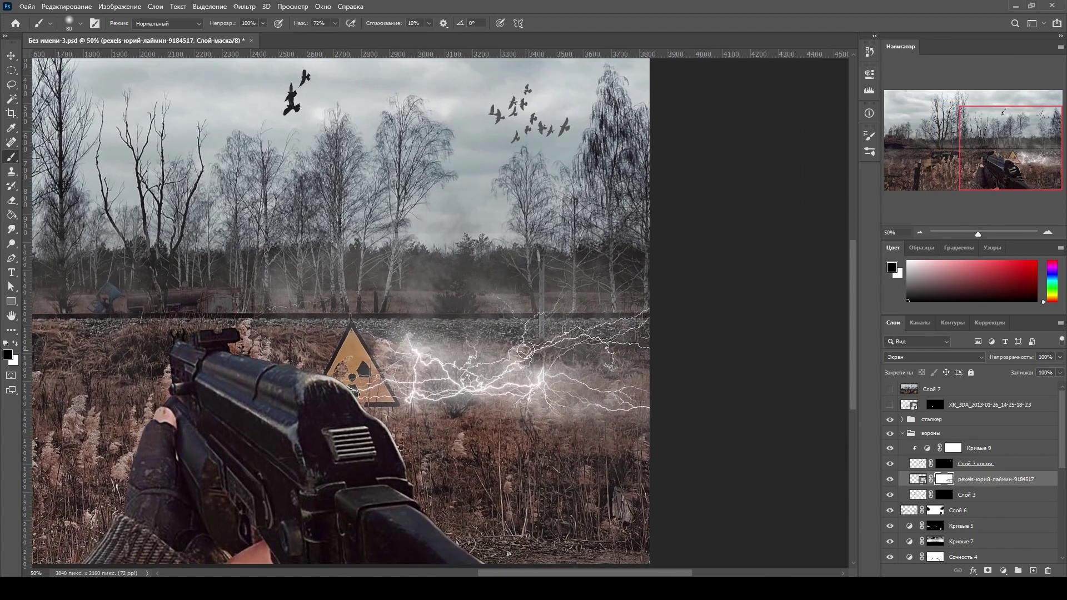
key("ctrl+shift+alt+n")
key("x")
key("bracketleft")
key("bracketleft")
key("bracketleft")
scroll(462, 383, "up", 1)
scroll(483, 378, "up", 1)
scroll(510, 367, "up", 1)
key("bracketleft")
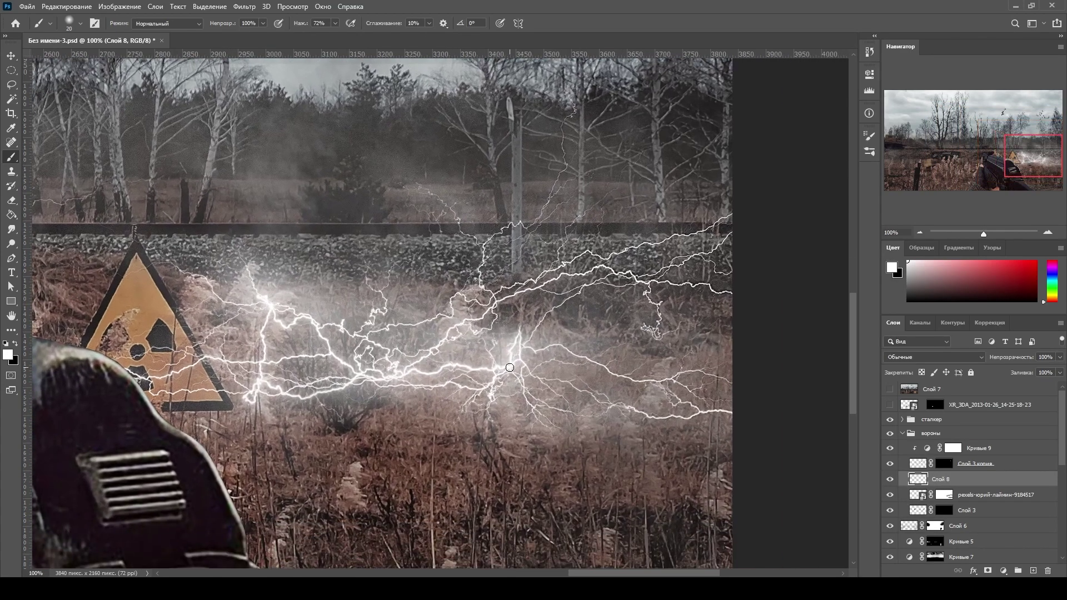
left_click_drag(406, 314, 443, 337)
left_click_drag(507, 370, 508, 412)
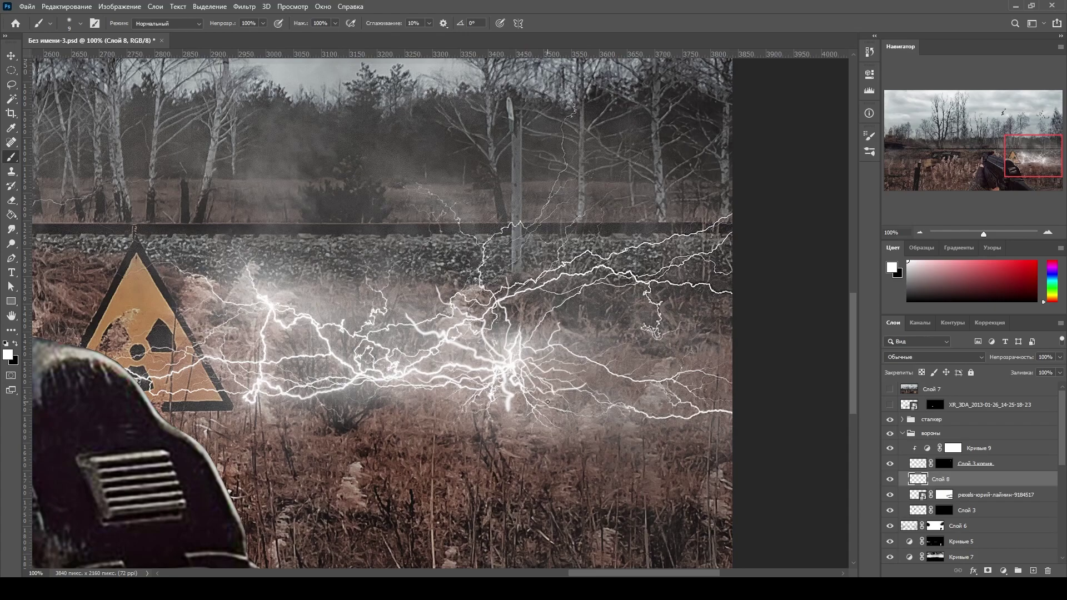
Duplicate the lightning layer and rotate the copy across the core
key("alt+bracketleft")
key("ctrl+j")
key("ctrl+t")
left_click_drag(553, 355, 559, 357)
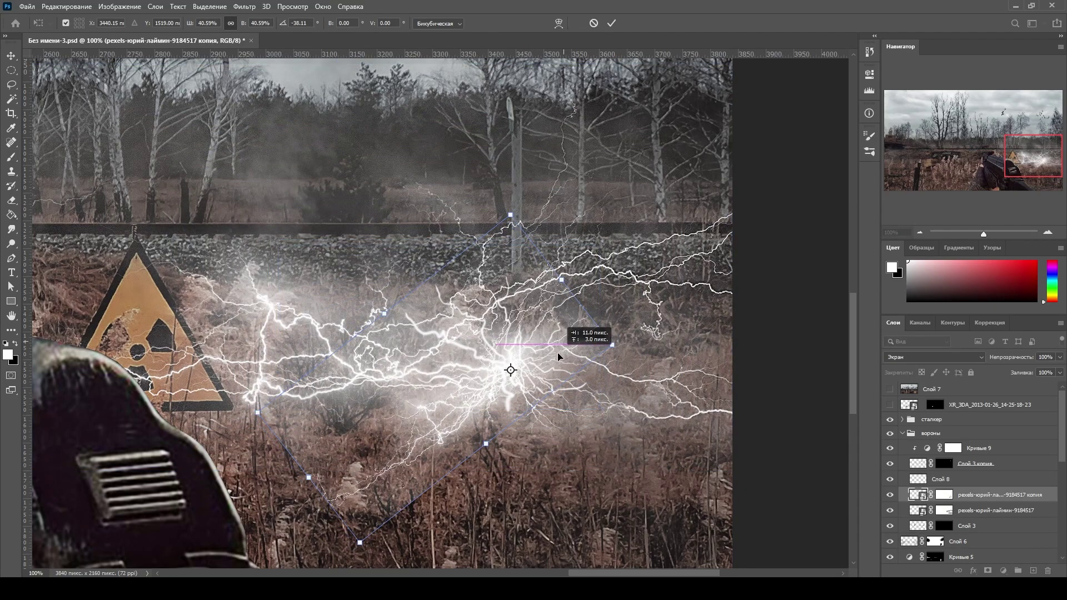
Commit the rotated lightning copy and mask out its stray lower-left strands in black
key("Return")
left_click(944, 495)
key("b")
key("x")
left_click_drag(381, 442, 439, 517)
right_click(464, 393)
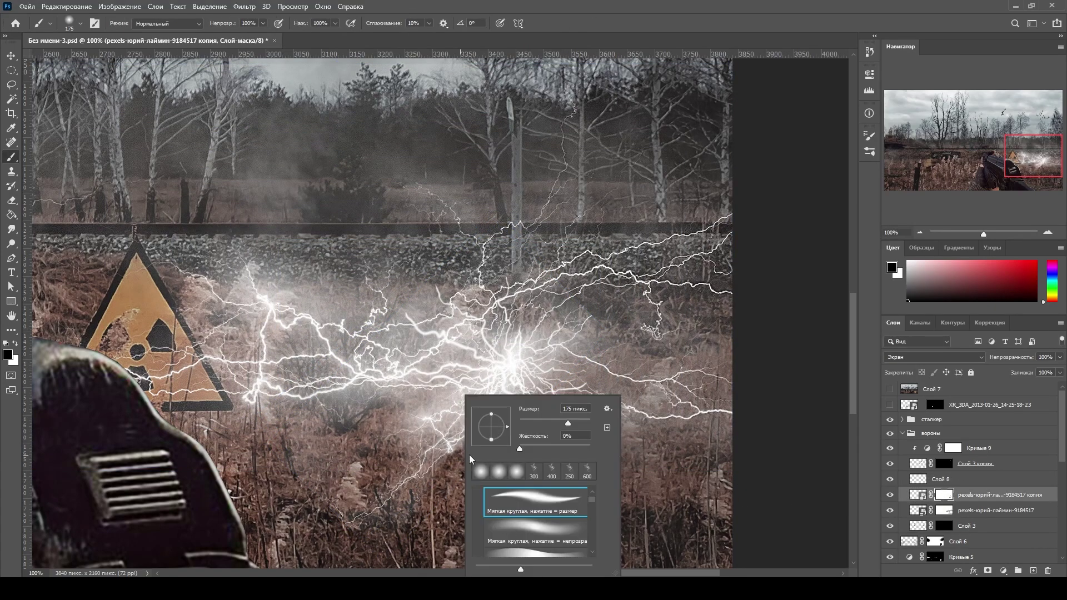
left_click_drag(489, 409, 506, 408)
left_click_drag(384, 444, 295, 439)
left_click_drag(383, 423, 500, 433)
key("x")
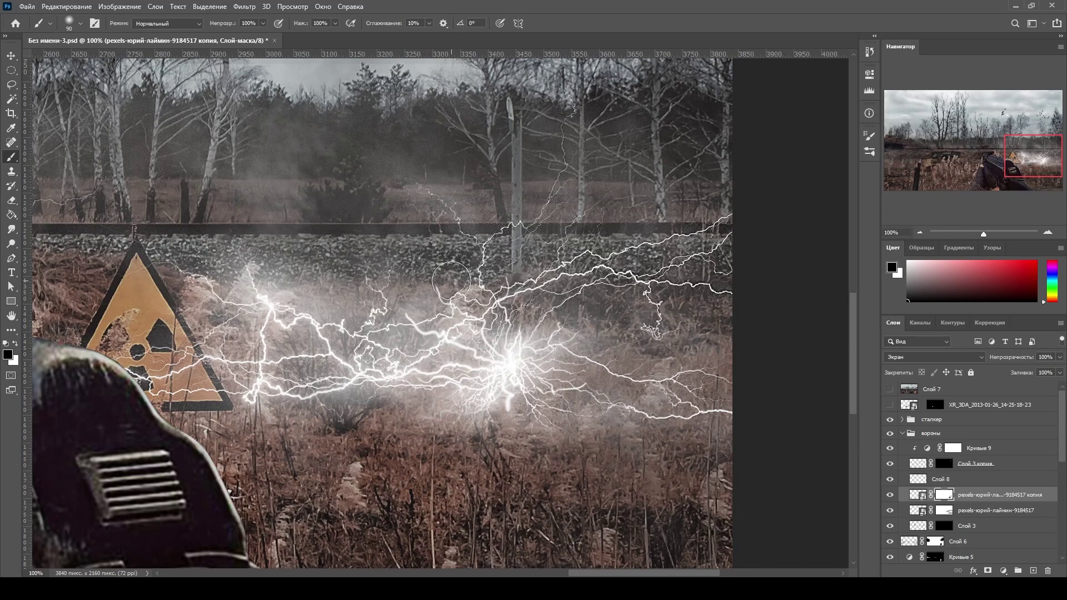
left_click(947, 478)
key("Delete")
Duplicate the lightning copy again and rotate the new third copy
key("ctrl+j")
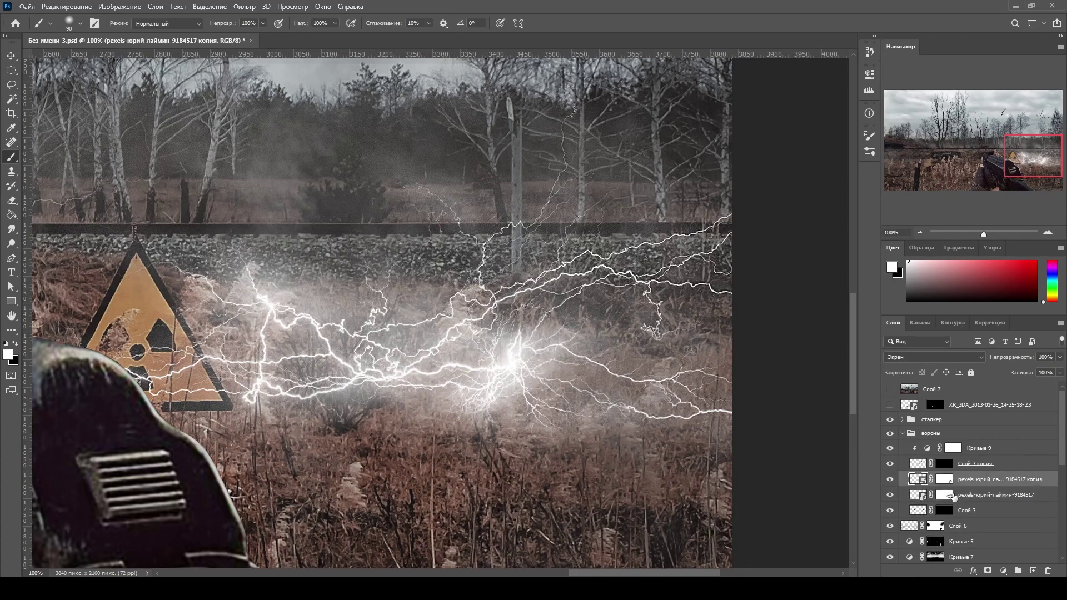
key("ctrl+t")
left_click_drag(436, 386, 483, 354)
key("Return")
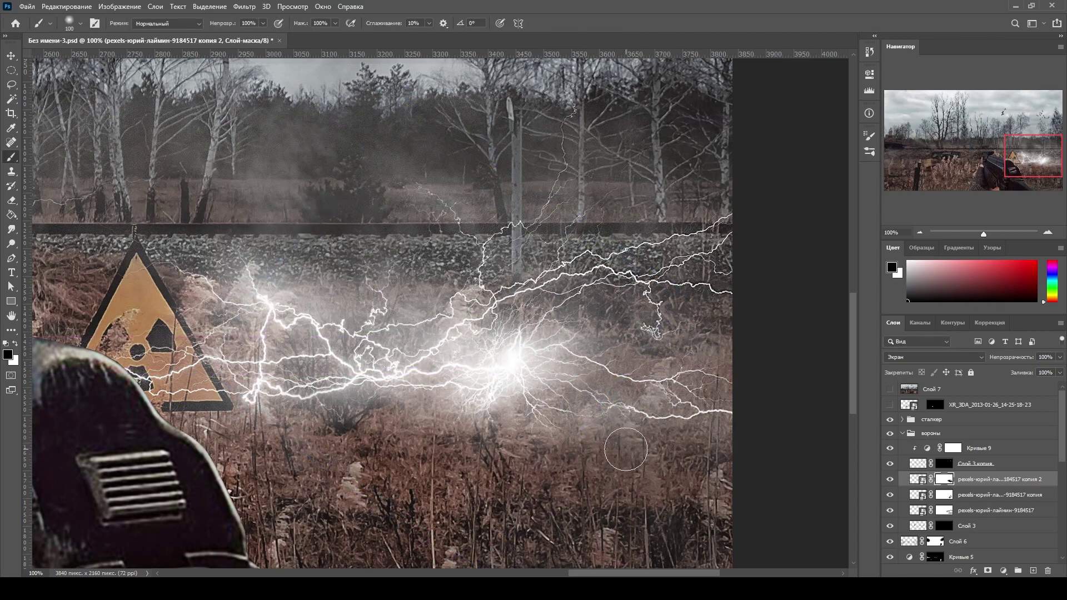
Scale the lightning to about 117% and rotate it -4.56° across the field
key("ctrl+t")
left_click_drag(625, 487, 584, 384)
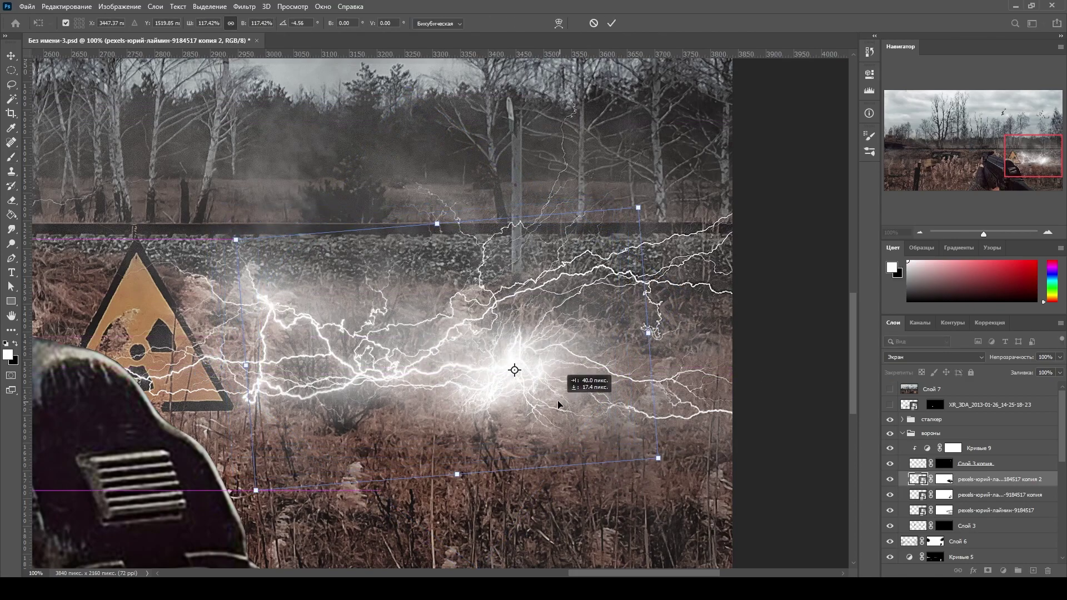
left_click(611, 23)
scroll(382, 465, "down", 3)
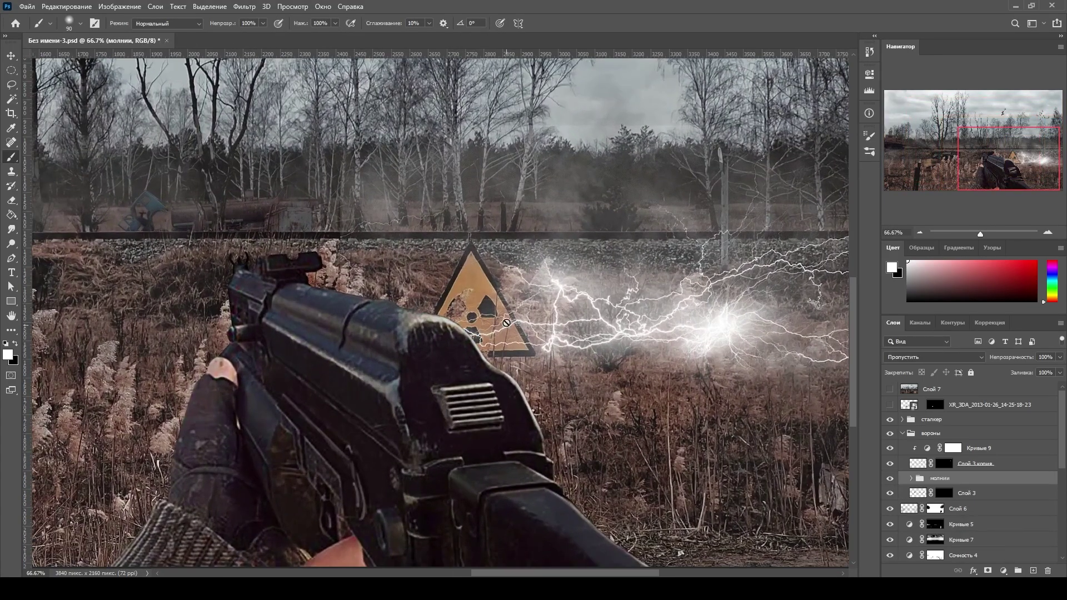
Outline the hazard sign with the Polygonal Lasso and hide the lightning over it in the mask
key("l")
left_click(431, 357)
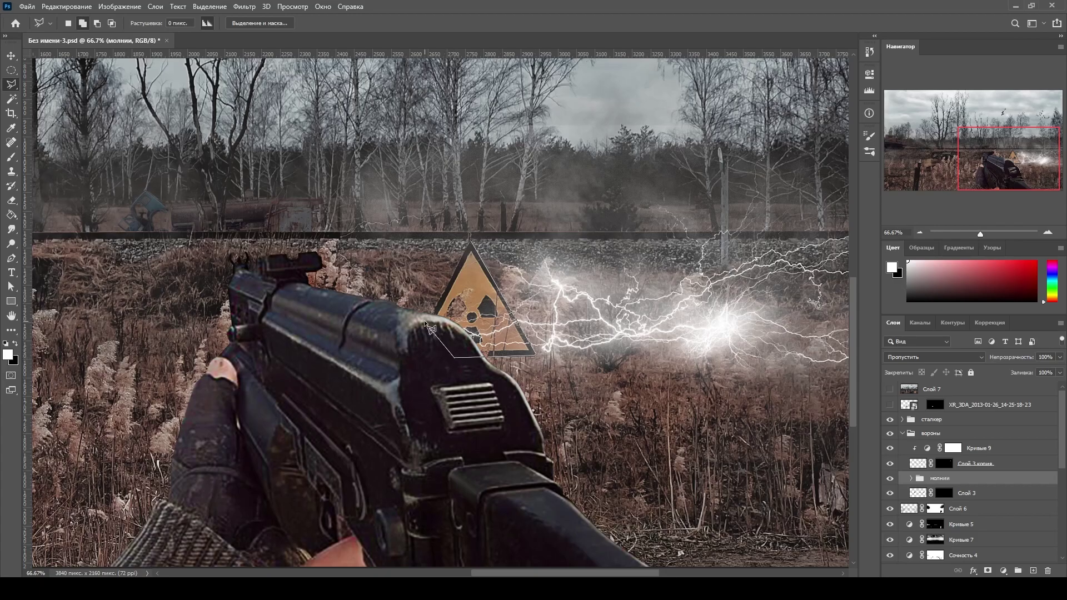
left_click(471, 240)
left_click(988, 571)
key("ctrl+i")
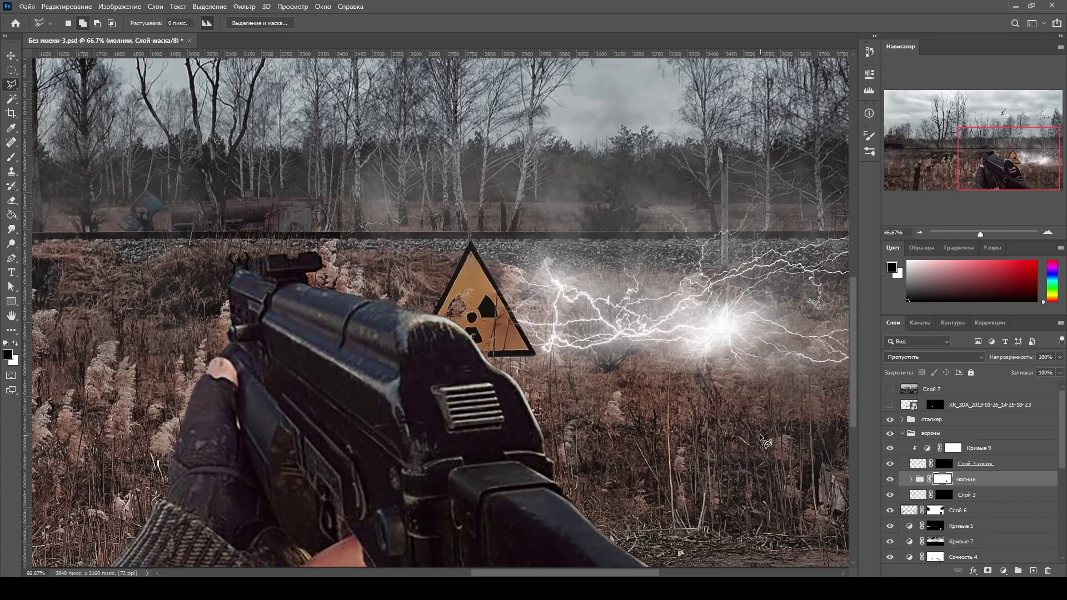
key("ctrl+0")
key("ctrl+minus")
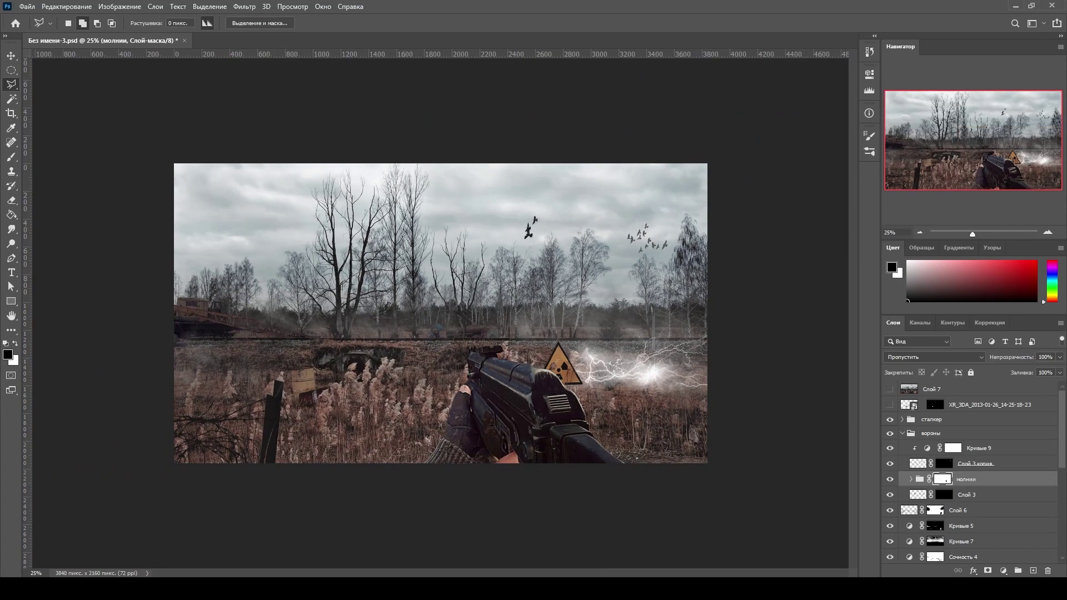
Move Слой 3 above the молнии group and drag its crow into the left sky
left_click_drag(967, 495, 967, 477)
key("v")
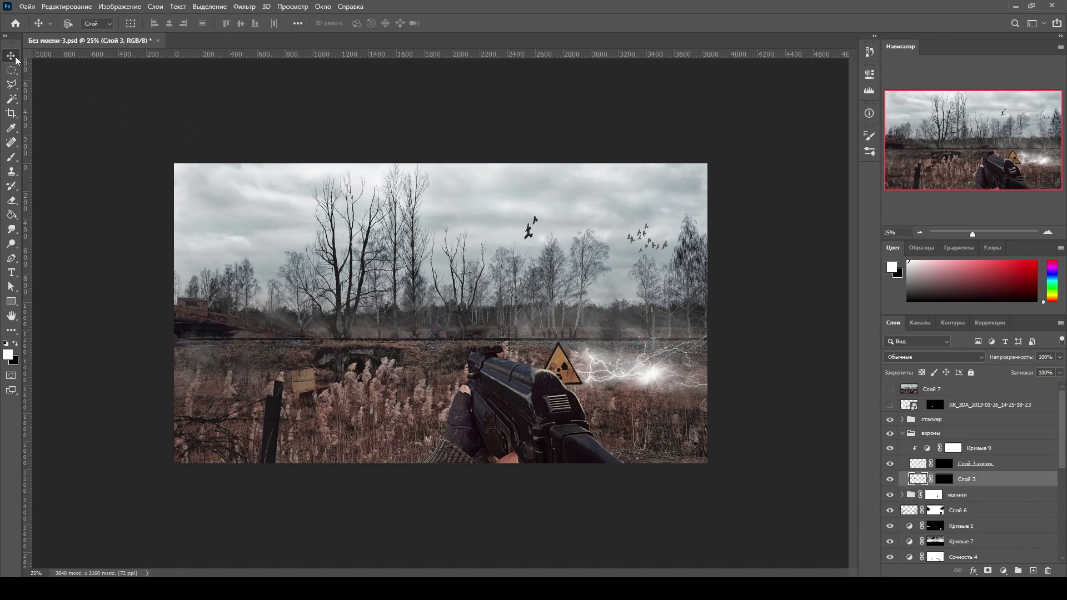
left_click_drag(537, 236, 272, 237)
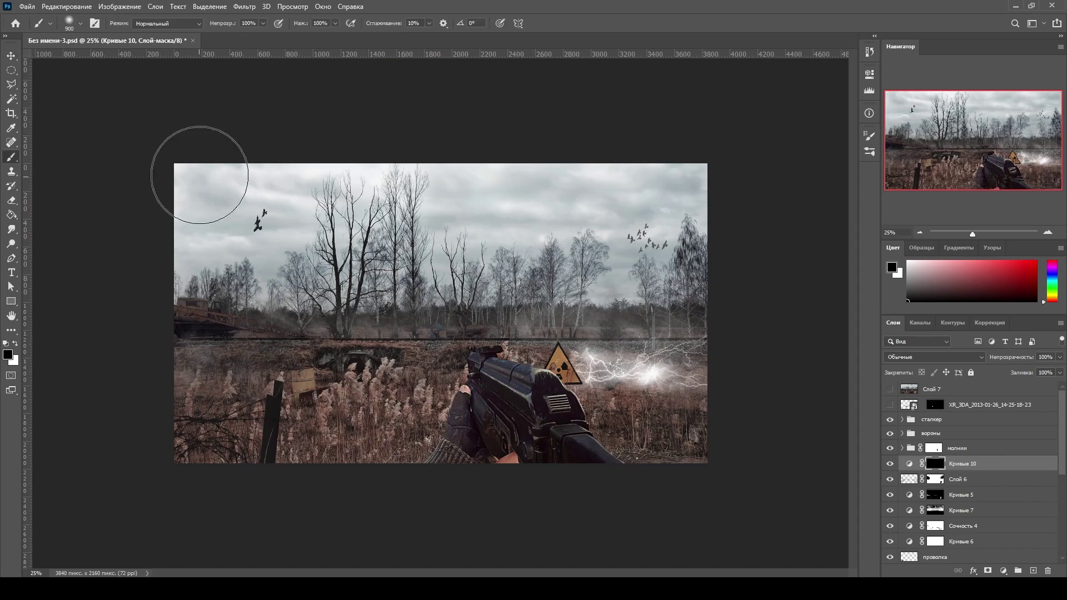
Paint the Curves mask to darken the upper-left sky with a smaller brush
left_click_drag(191, 369, 338, 162)
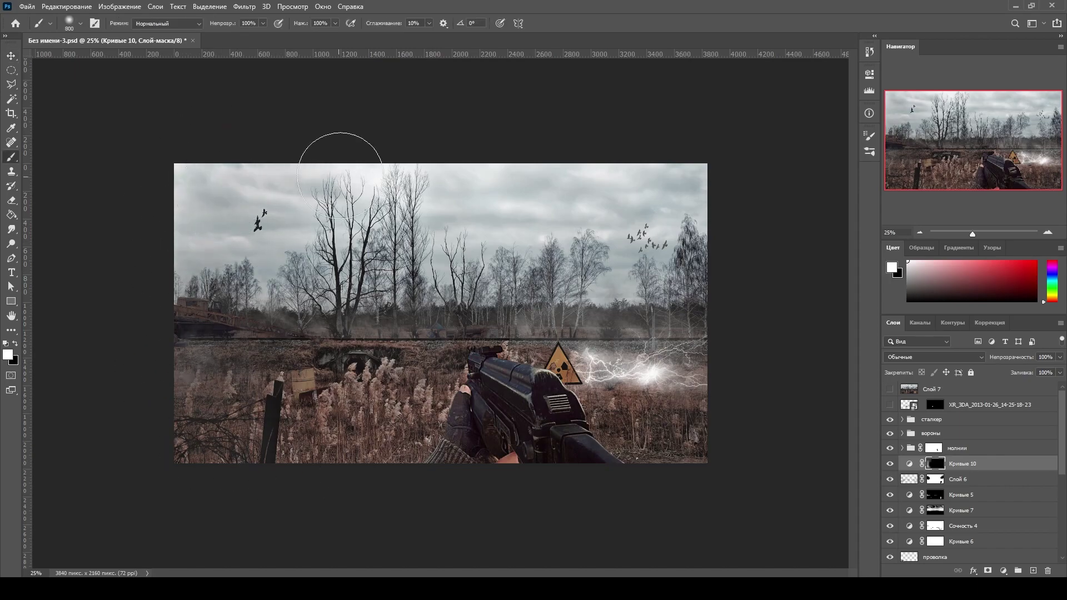
key("bracketleft")
key("bracketleft")
key("bracketleft")
key("bracketleft")
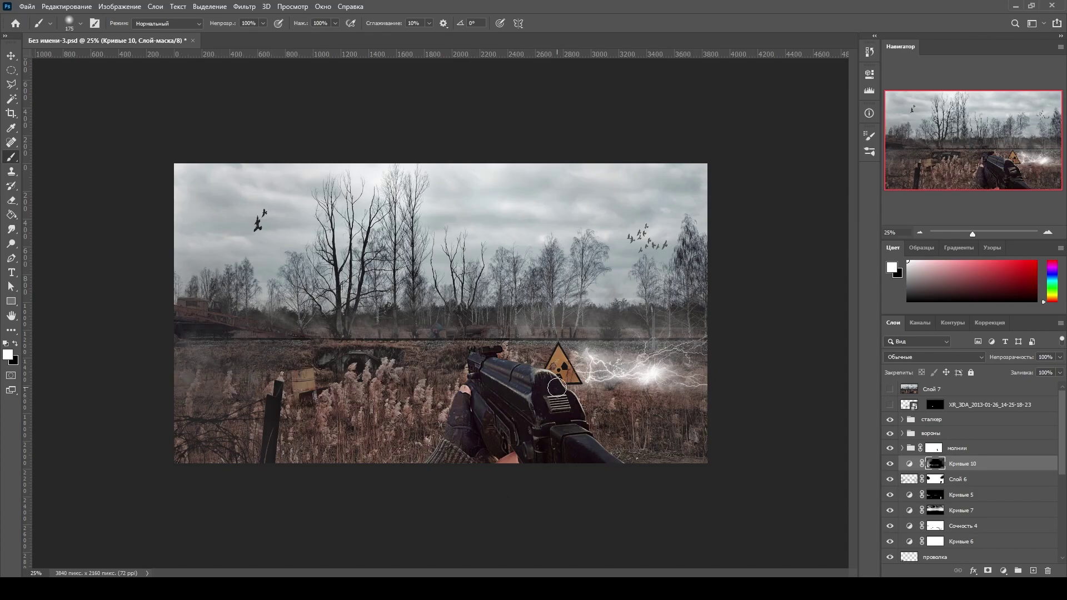
scroll(557, 387, "up", 5)
key("bracketleft")
key("bracketleft")
key("bracketleft")
Dim the lightning to 60% opacity to check its mask, then restore it to 100%
key("alt+bracketright")
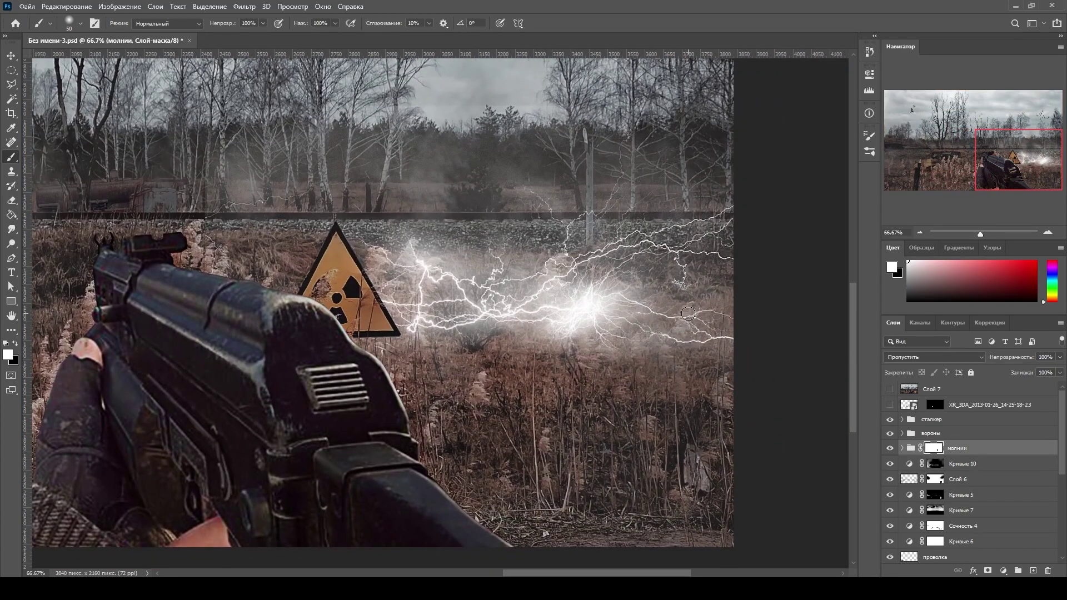
key("x")
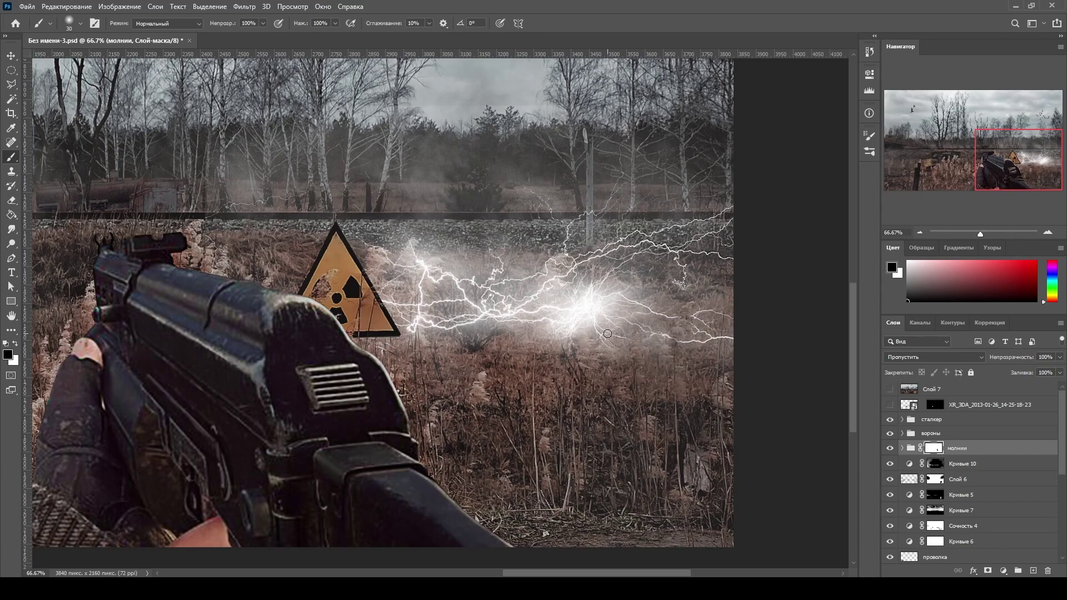
key("bracketleft")
key("bracketleft")
key("6")
key("6")
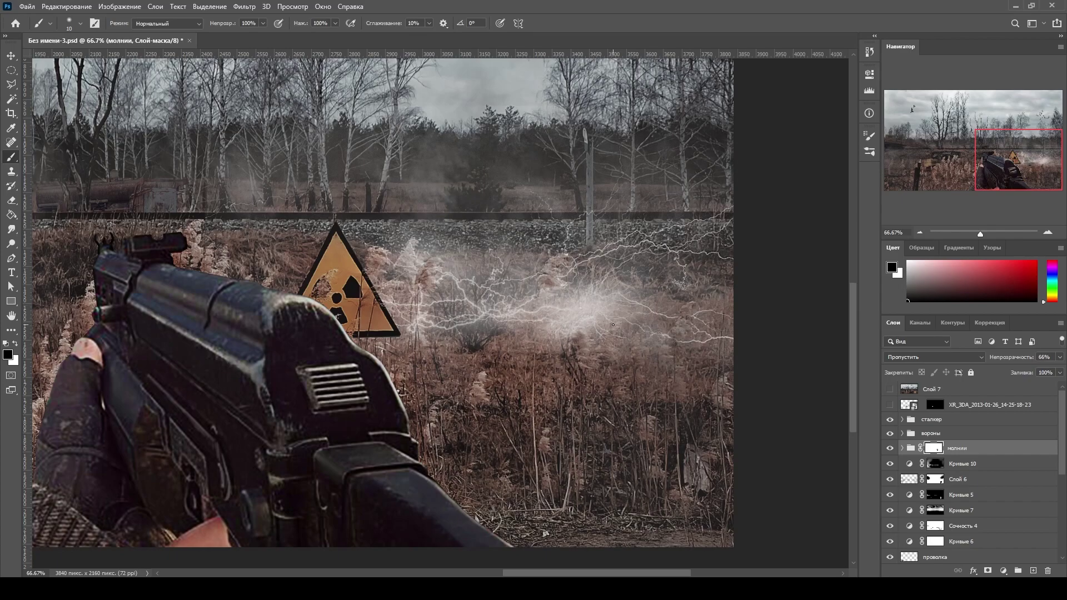
type("100")
key("Return")
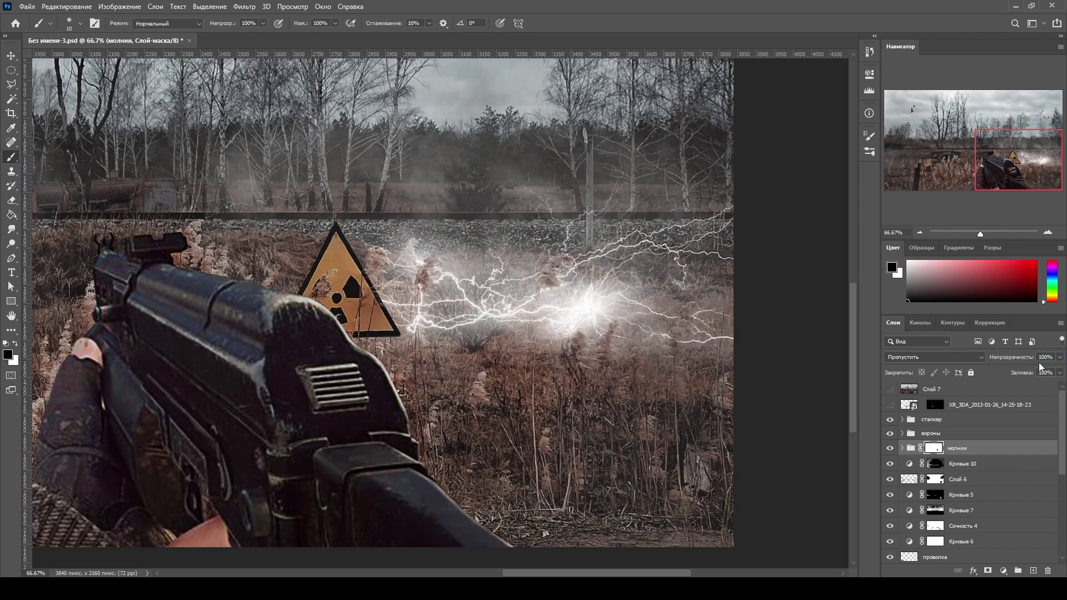
key("x")
key("x")
key("x")
Paint white on the молнии mask to reveal more field glow, and compare with lightning hidden
key("bracketright")
key("bracketright")
key("bracketright")
left_click_drag(542, 300, 559, 259)
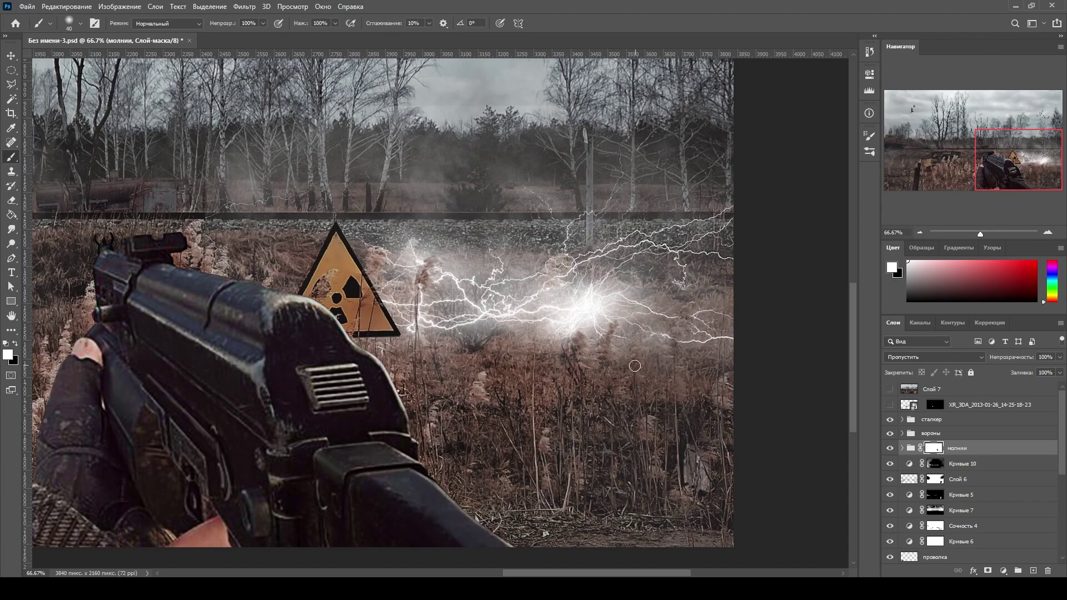
key("x")
key("bracketleft")
key("bracketleft")
key("bracketleft")
key("ctrl+comma")
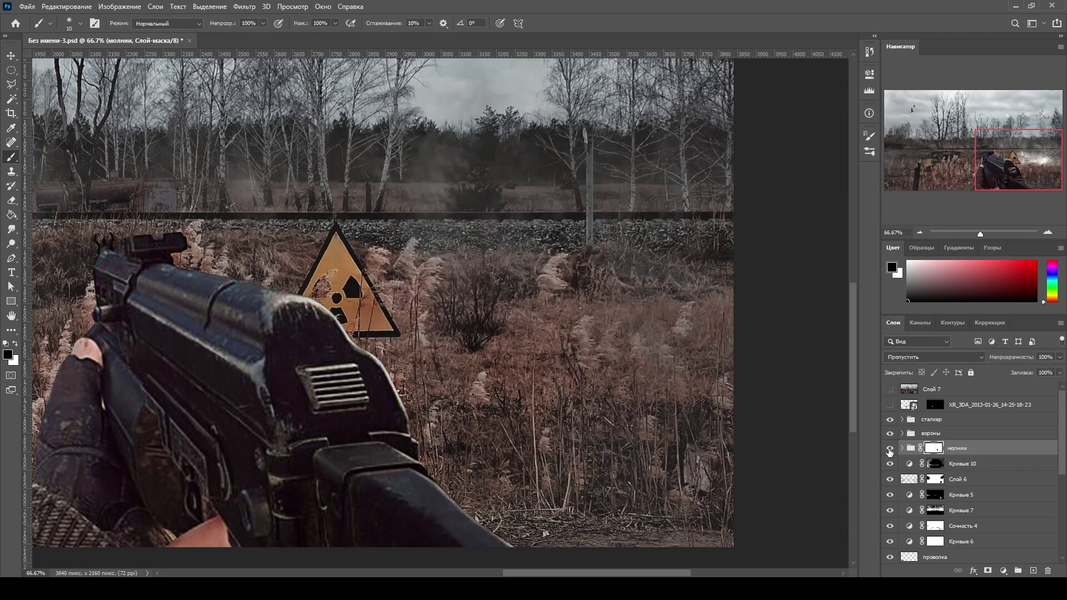
key("ctrl+comma")
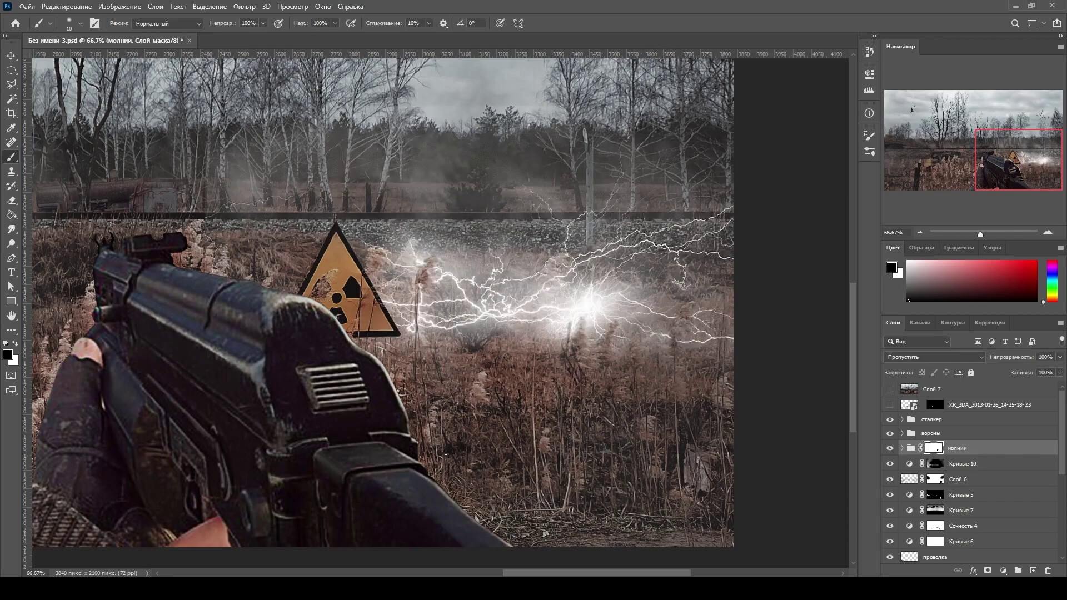
key("ctrl+minus")
key("ctrl+minus")
left_click(1004, 571)
Add an Exposure layer above the groups and paint its mask to brighten the lightning glow
left_click(953, 439)
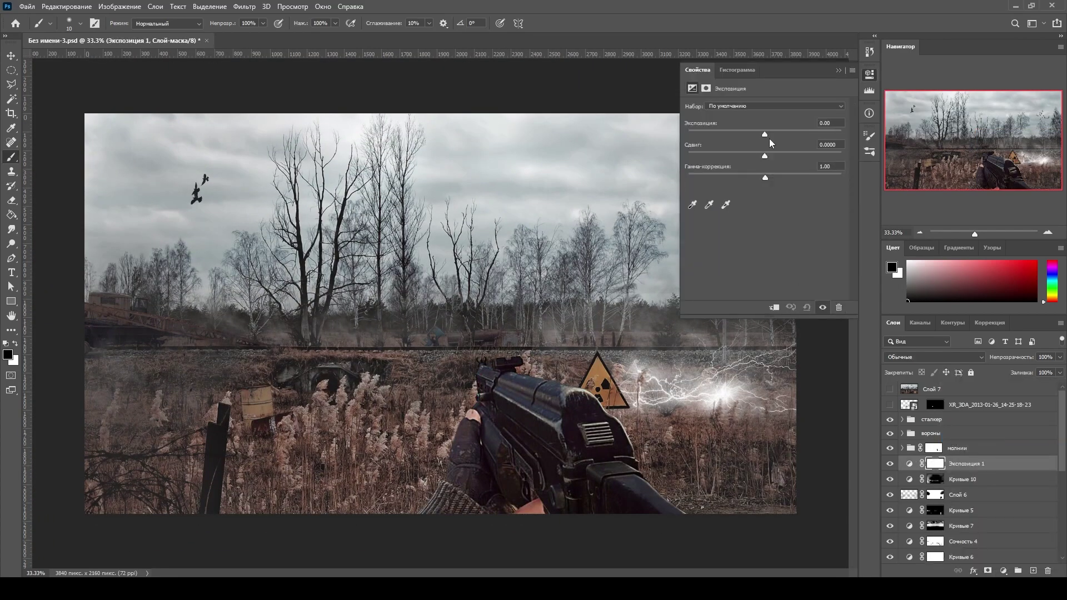
key("ctrl+bracketright")
key("ctrl+bracketright")
key("ctrl+bracketright")
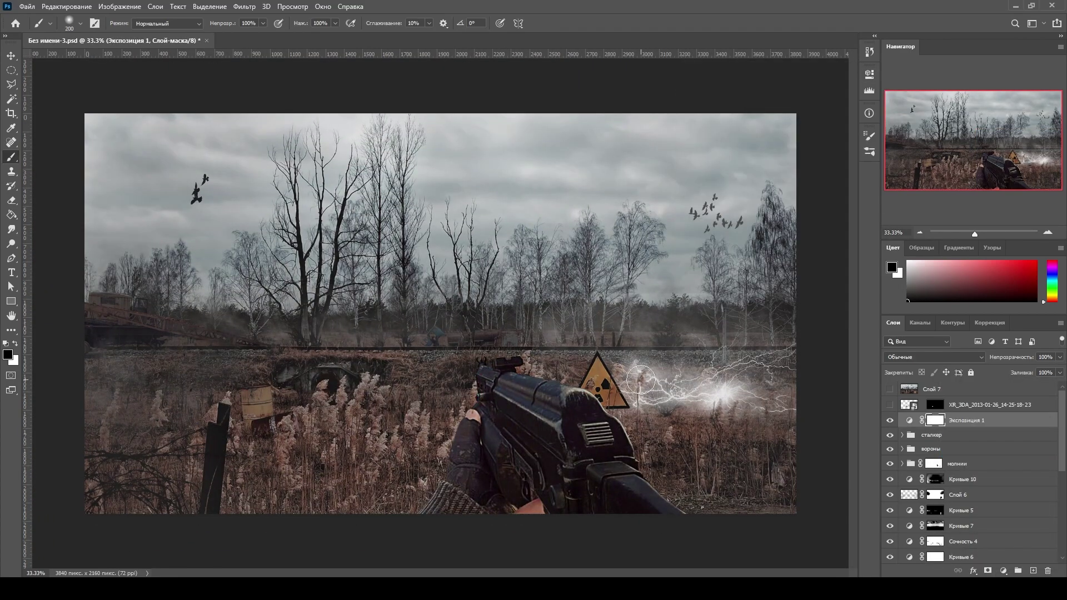
left_click_drag(641, 381, 757, 402)
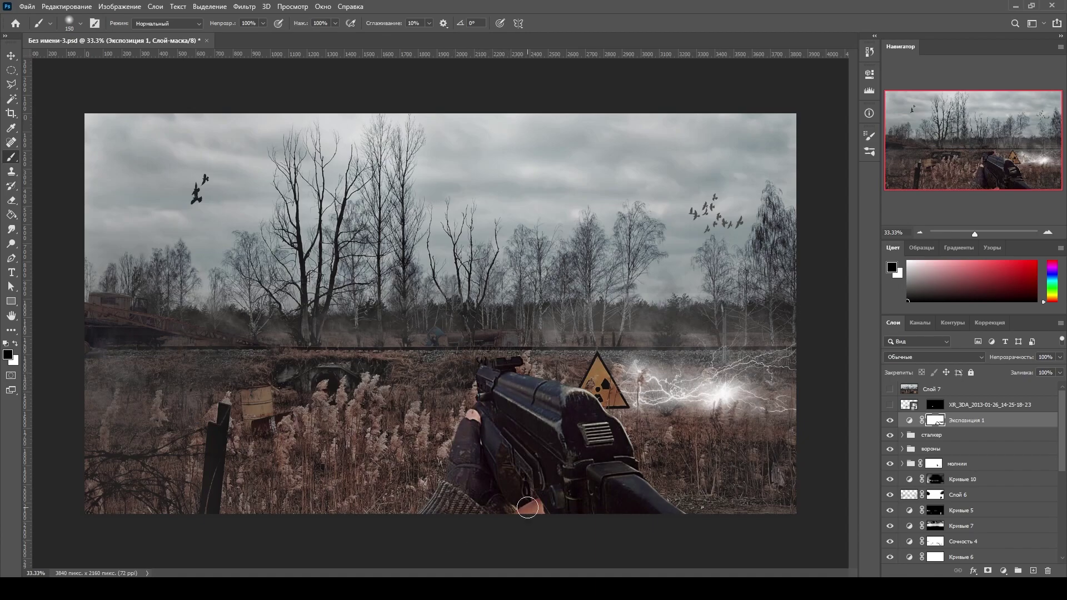
Nudge the молнии lightning slightly up and left and add a mask to its group
key("ctrl+shift+alt+n")
key("x")
key("bracketleft")
key("bracketleft")
key("bracketleft")
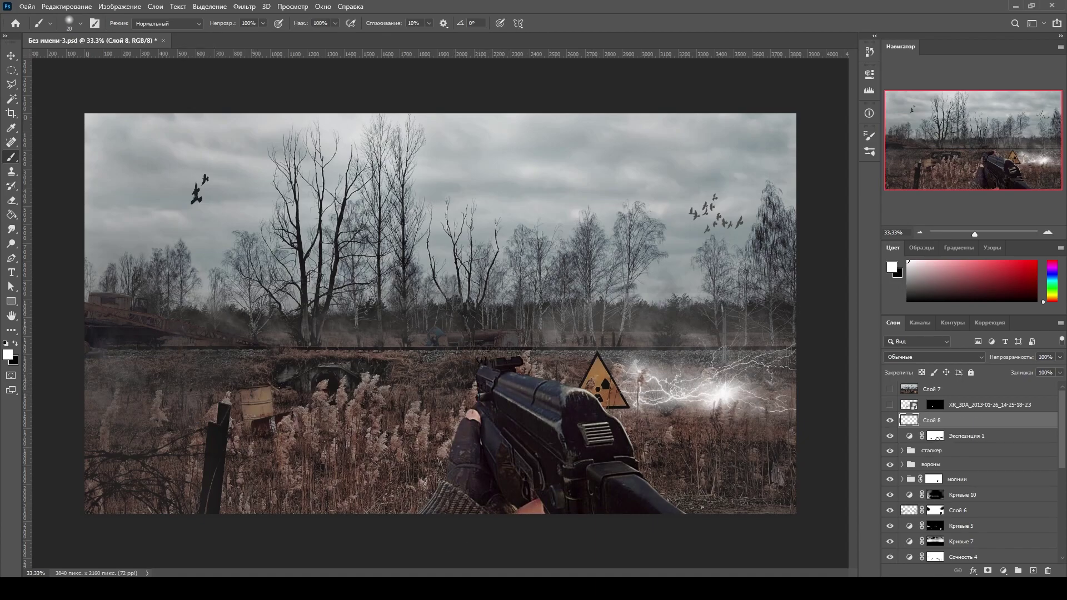
key("v")
left_click_drag(707, 395, 704, 387)
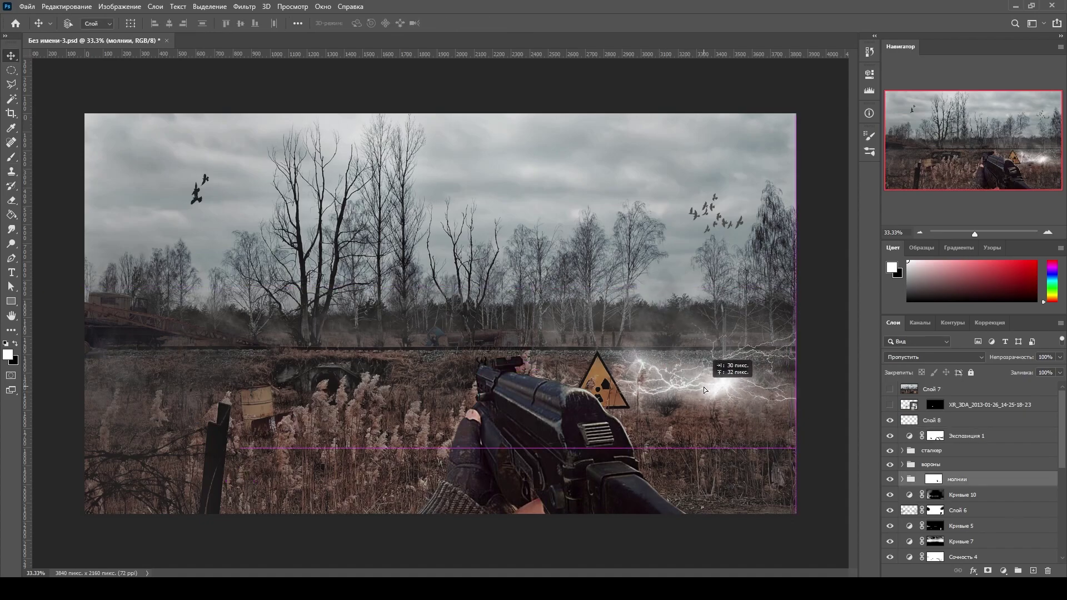
key("x")
key("b")
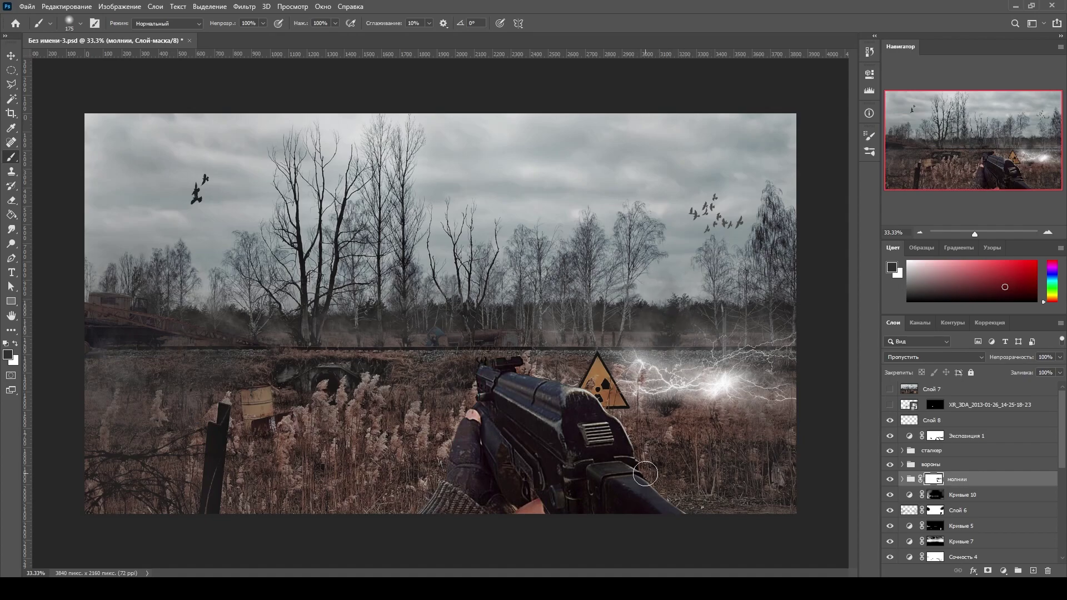
left_click(1003, 571)
Add a black-and-white Gradient Map with an inverted mask, ready a white brush, and set it to 54% opacity
left_click(995, 560)
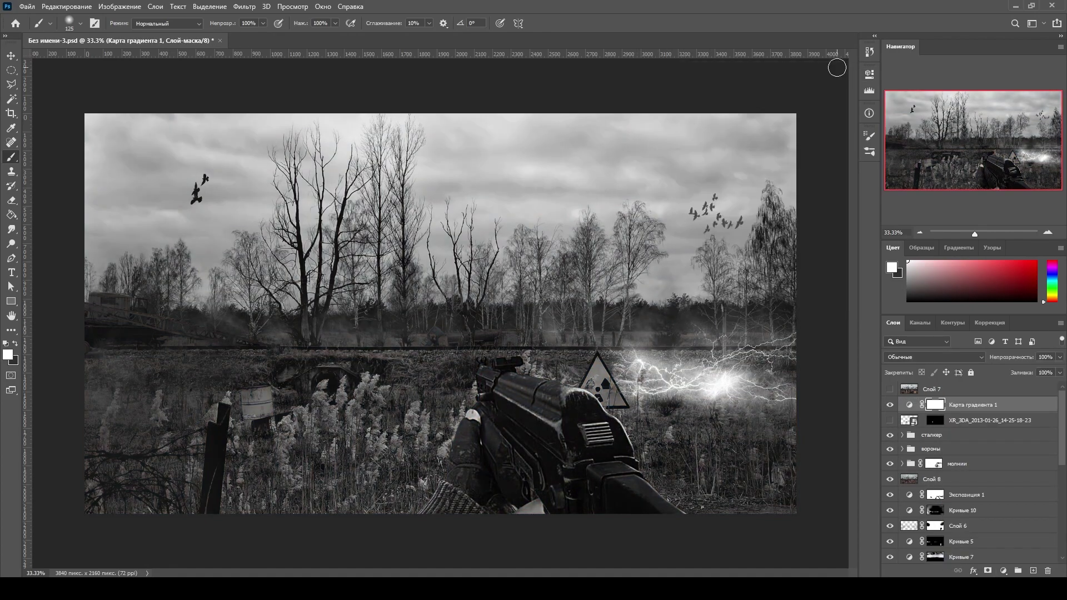
key("ctrl+i")
key("bracketright")
key("bracketright")
key("bracketright")
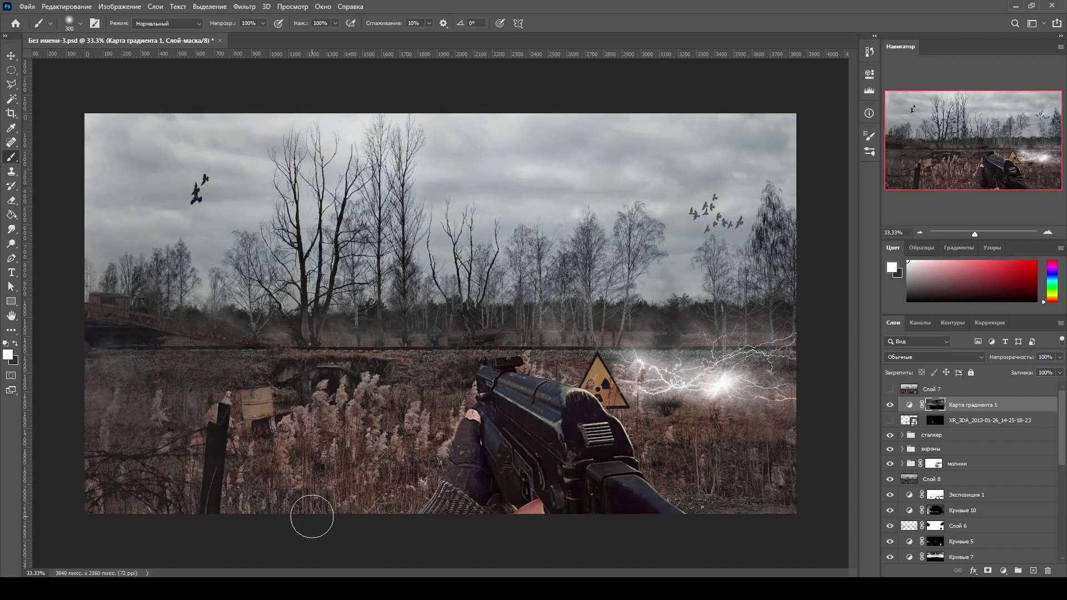
key("bracketleft")
key("bracketleft")
key("bracketleft")
key("x")
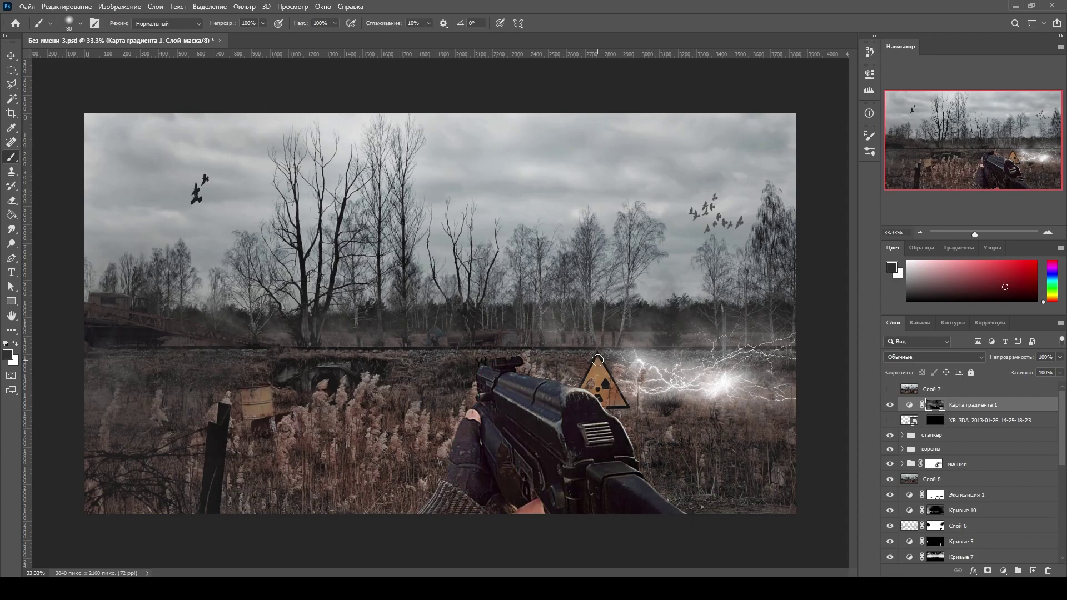
key("x")
key("bracketright")
key("bracketright")
key("bracketright")
key("bracketright")
key("bracketright")
key("bracketright")
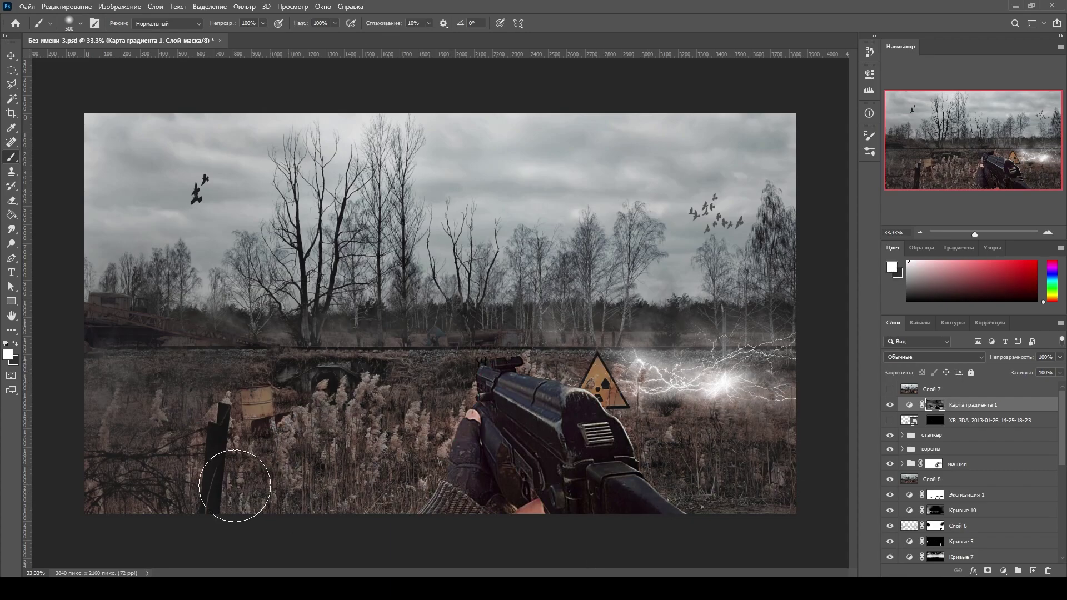
left_click_drag(1017, 357, 1001, 357)
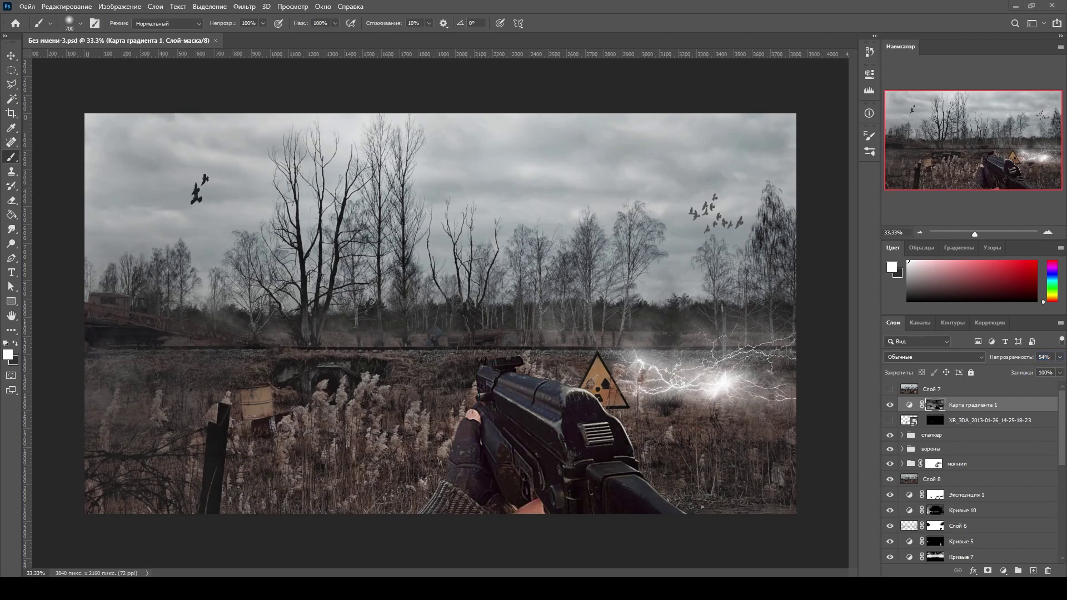